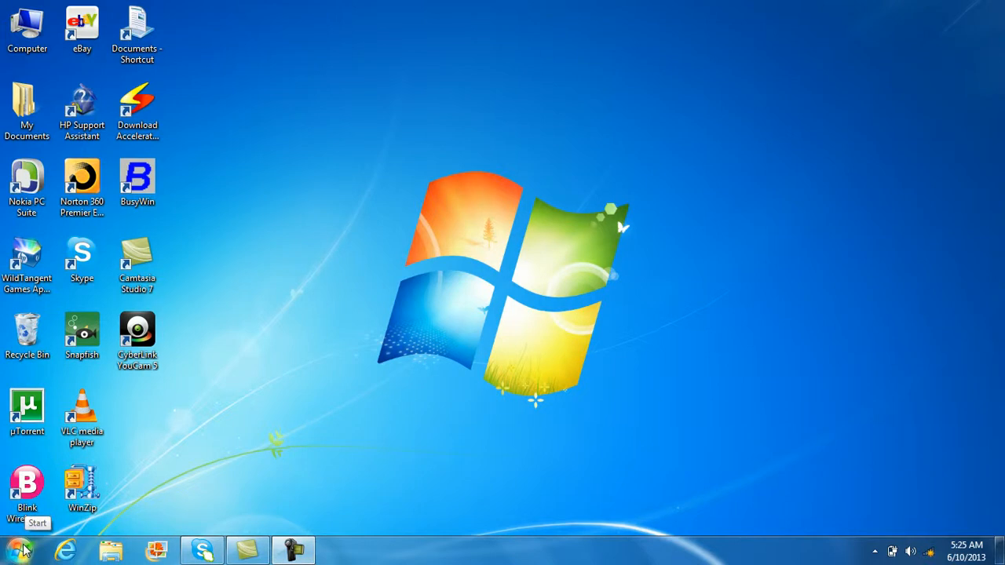
{"action": "left_click", "coordinate": [24, 550]}
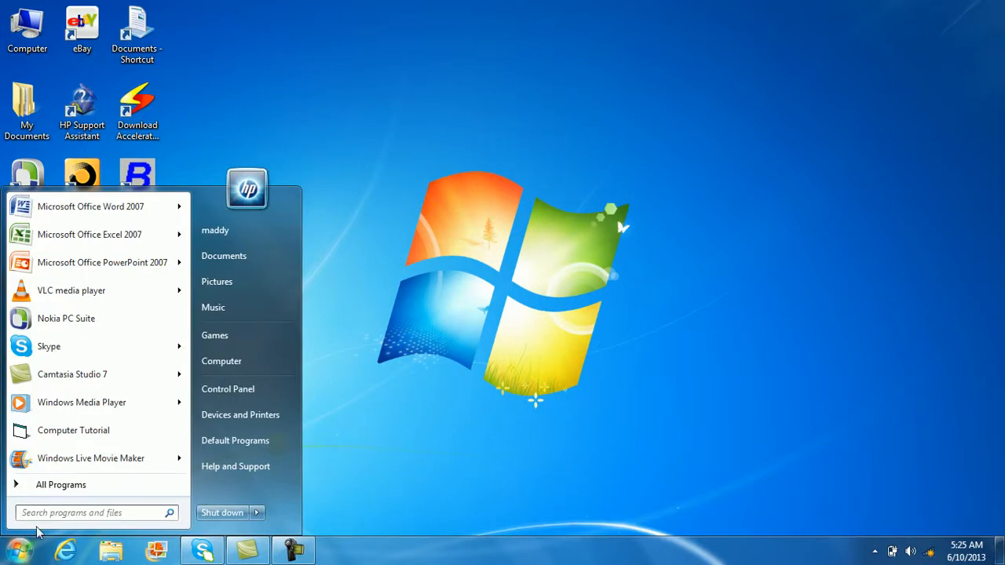
{"action": "left_click", "coordinate": [55, 485]}
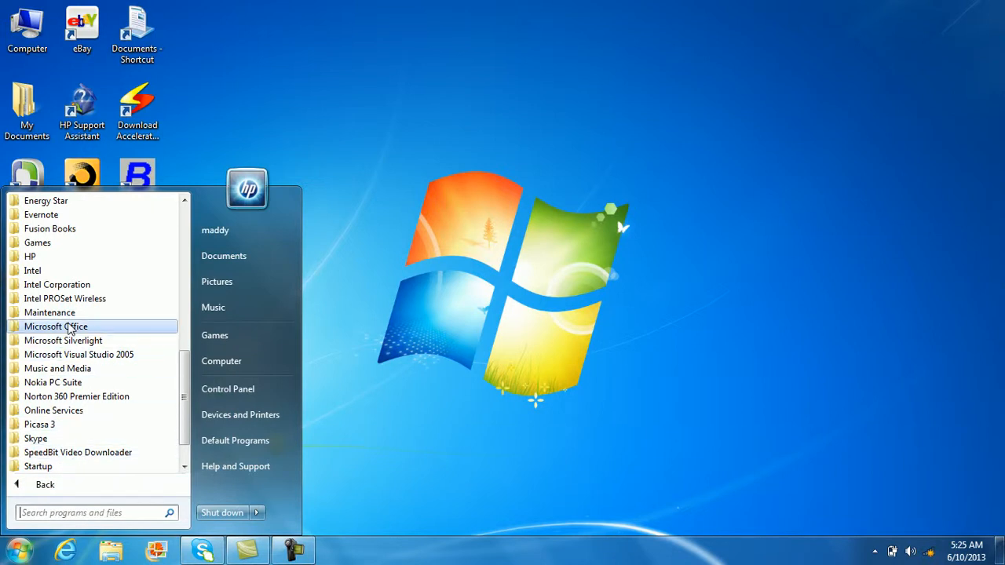
{"action": "left_click", "coordinate": [69, 326]}
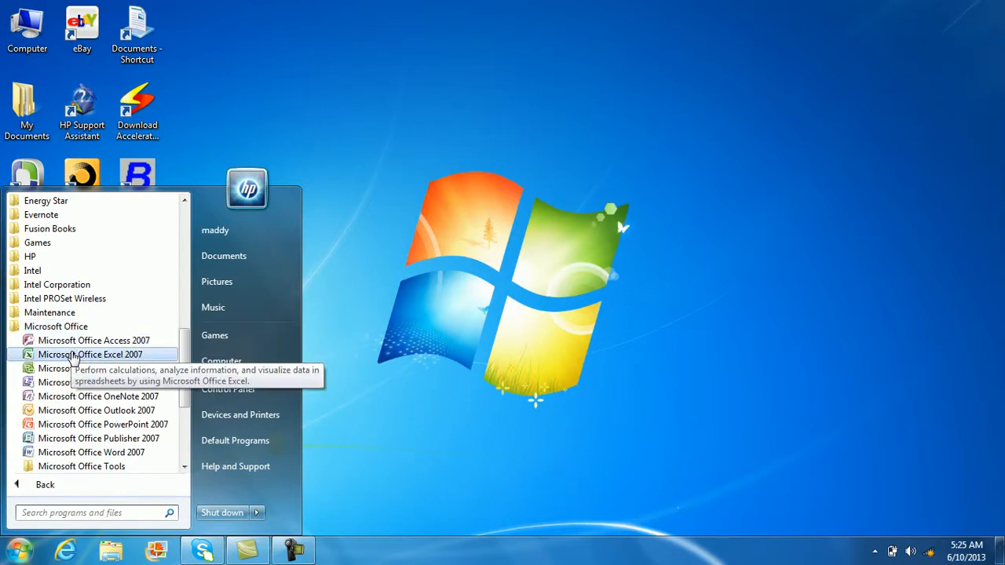
{"action": "left_click", "coordinate": [73, 357]}
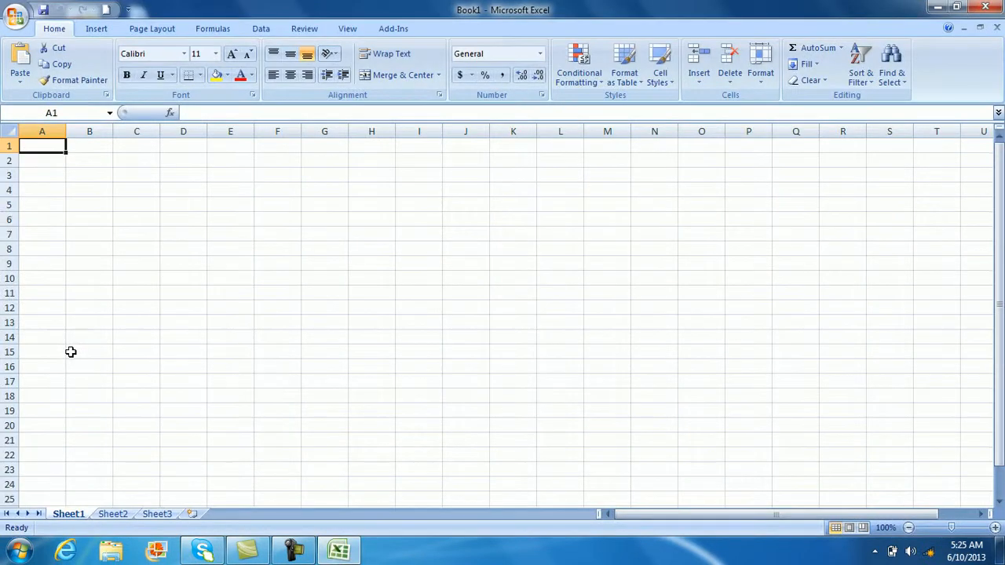
{"action": "left_click", "coordinate": [997, 4]}
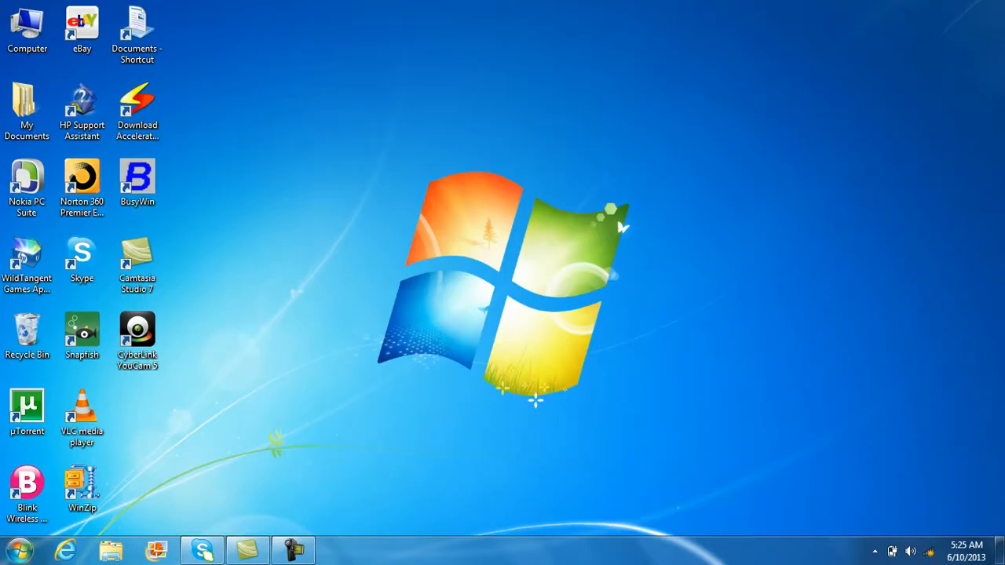
- Launch Microsoft Office Excel 2007 from the Microsoft Office program group
{"action": "left_click", "coordinate": [33, 553]}
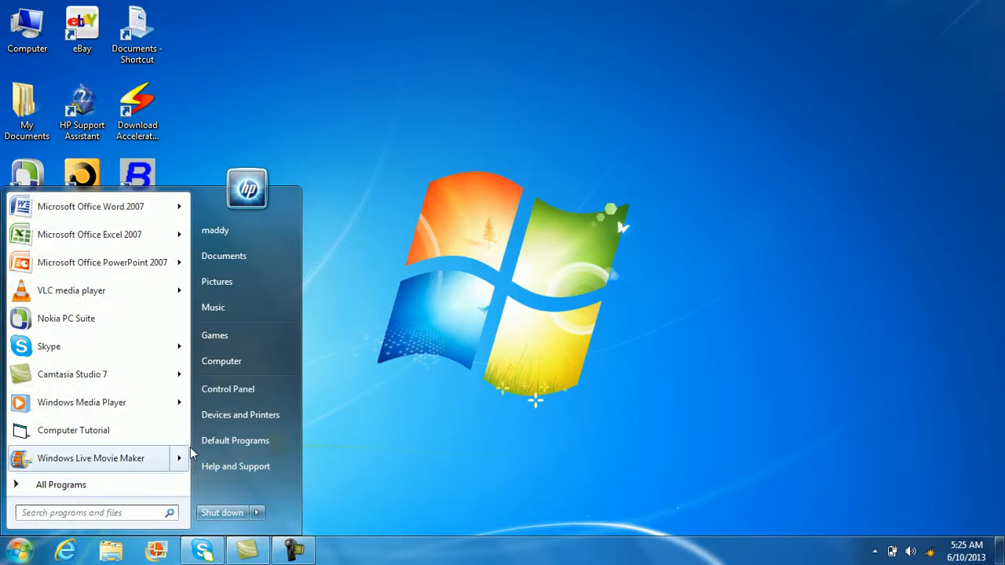
{"action": "left_click", "coordinate": [68, 485]}
{"action": "left_click", "coordinate": [120, 329]}
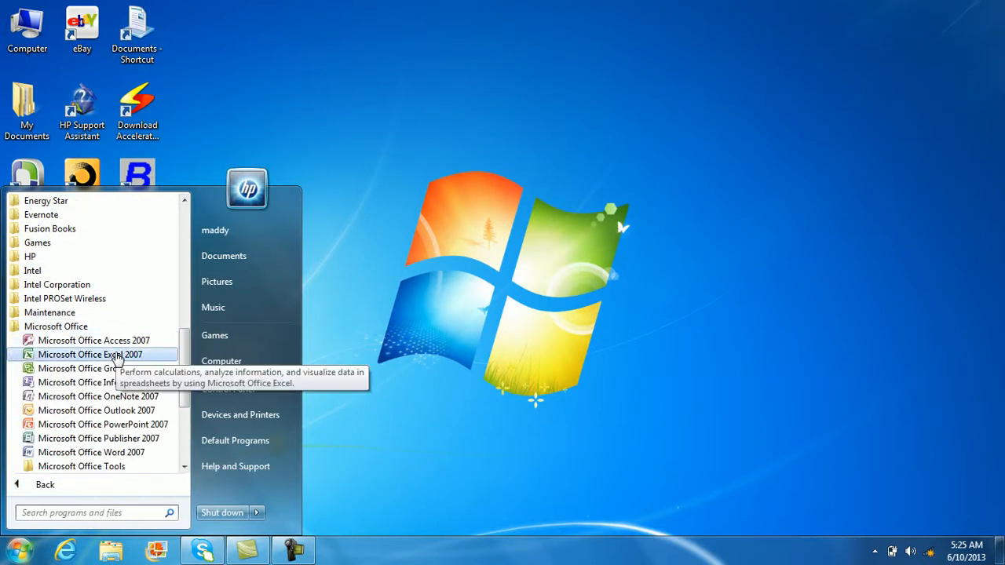
{"action": "left_click", "coordinate": [117, 356]}
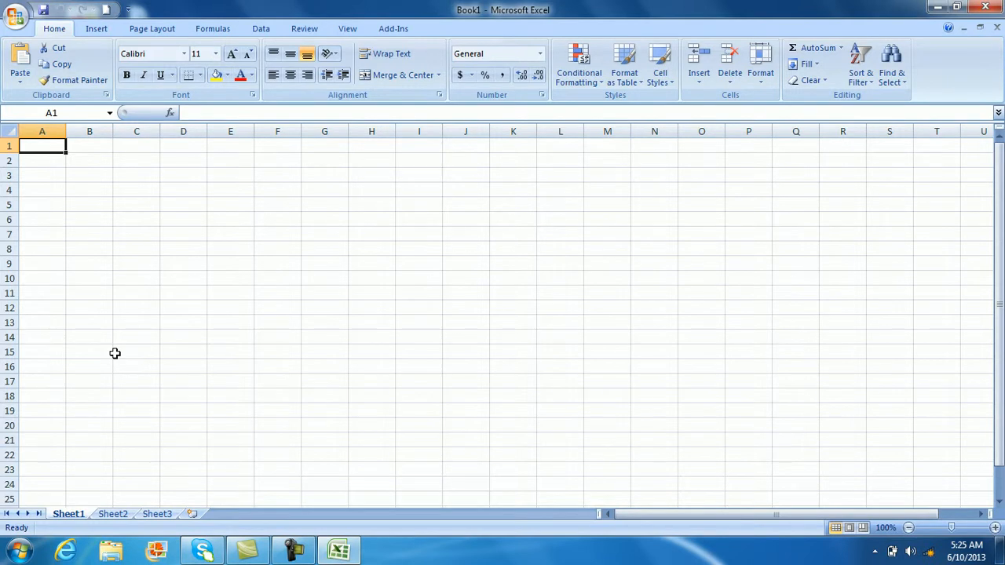
- Select the whole columns A through G one after another to show how columns are lettered
{"action": "left_click", "coordinate": [43, 131]}
{"action": "left_click", "coordinate": [85, 131]}
{"action": "left_click", "coordinate": [138, 130]}
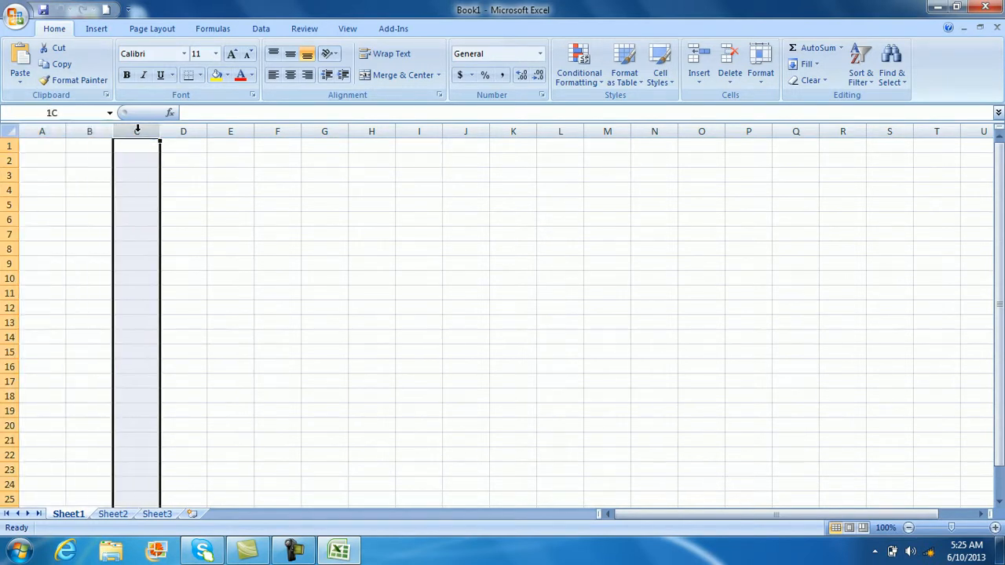
{"action": "left_click", "coordinate": [188, 131]}
{"action": "left_click", "coordinate": [235, 128]}
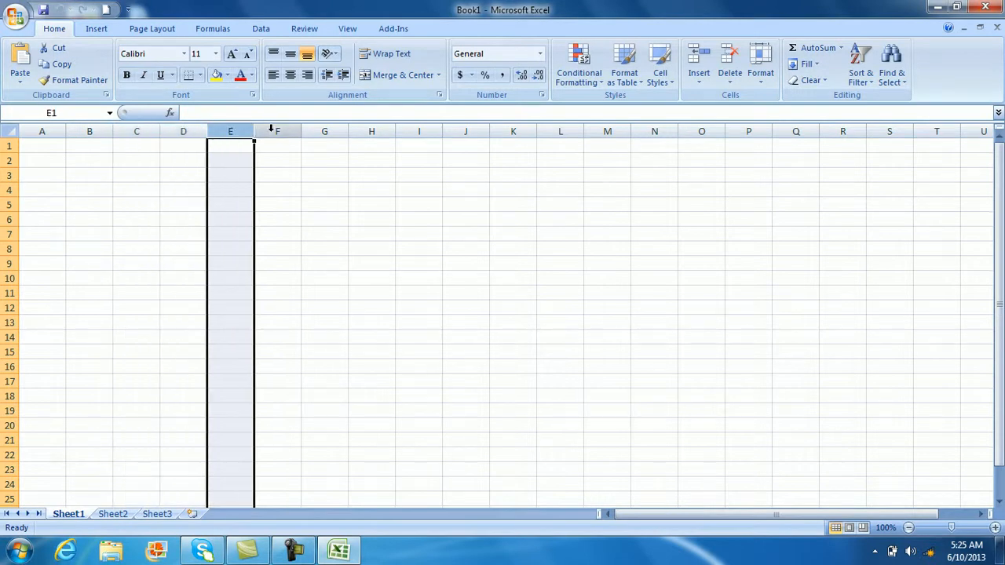
{"action": "left_click", "coordinate": [274, 128]}
{"action": "left_click", "coordinate": [324, 127]}
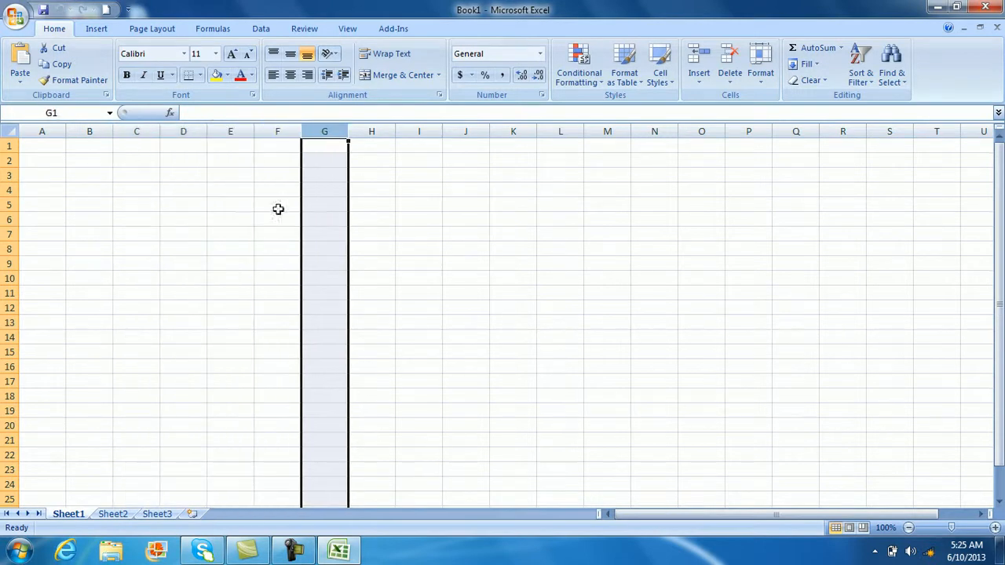
- Select the whole rows 1, 2, 10 and 11 one after another to show how rows are numbered
{"action": "left_click", "coordinate": [9, 145]}
{"action": "left_click", "coordinate": [11, 160]}
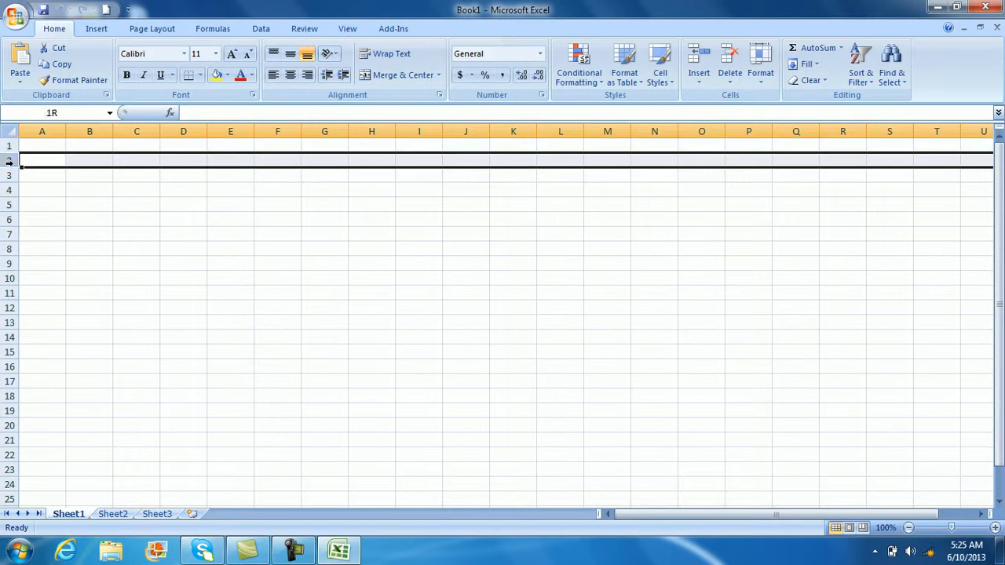
{"action": "left_click", "coordinate": [8, 278]}
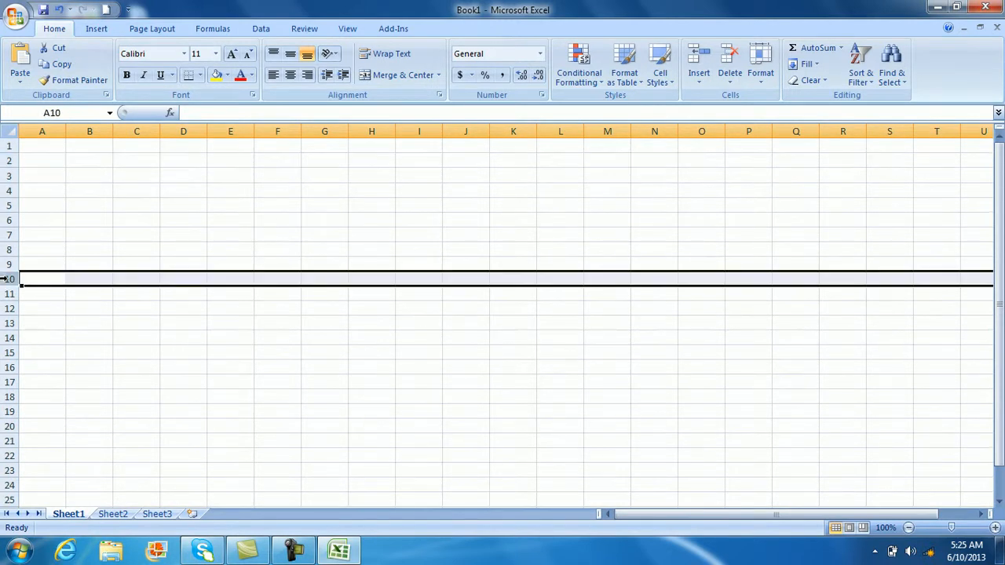
{"action": "left_click", "coordinate": [8, 293]}
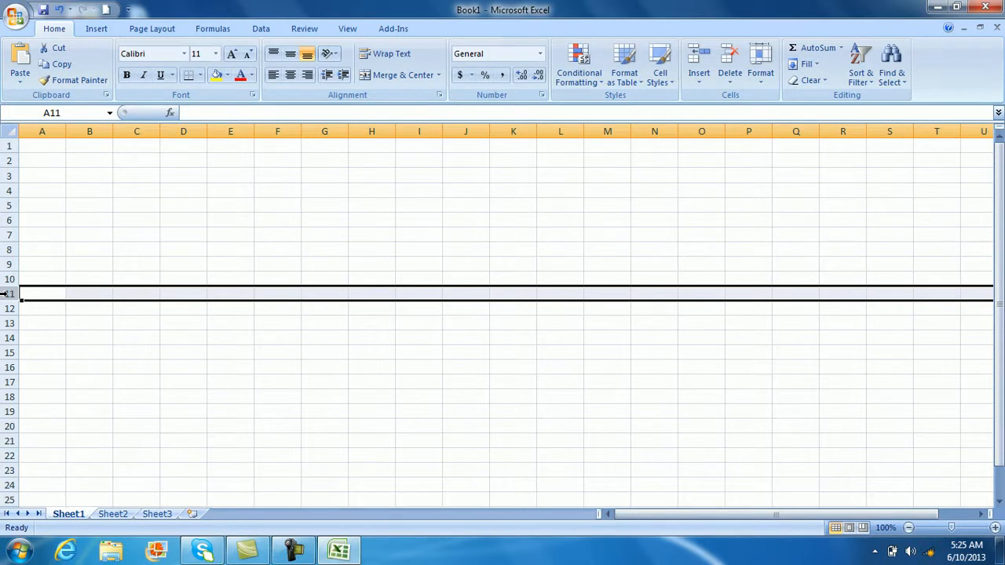
- Look at Sheet2 and Sheet3, and add a fourth worksheet to the workbook
{"action": "left_click", "coordinate": [122, 518]}
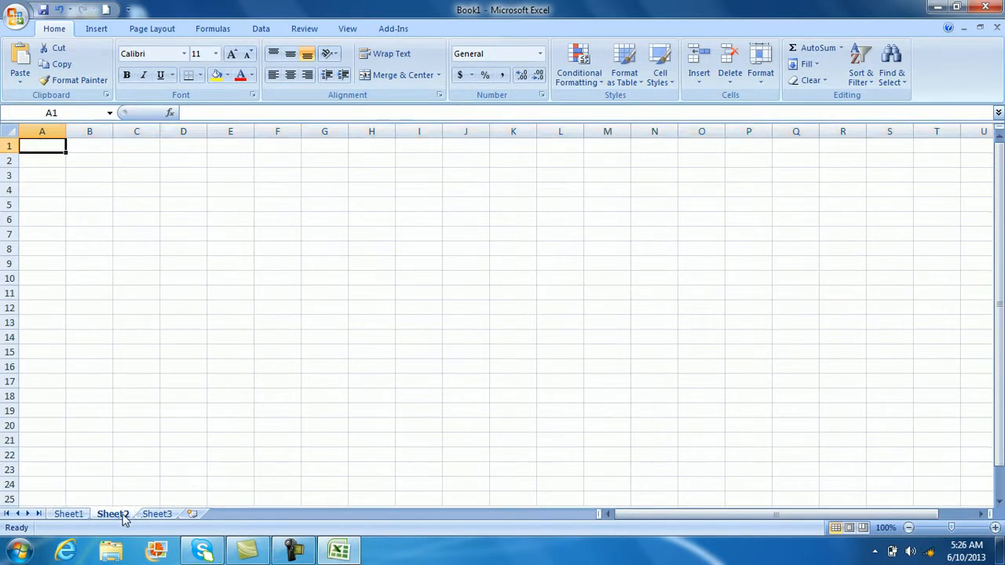
{"action": "left_click", "coordinate": [161, 517]}
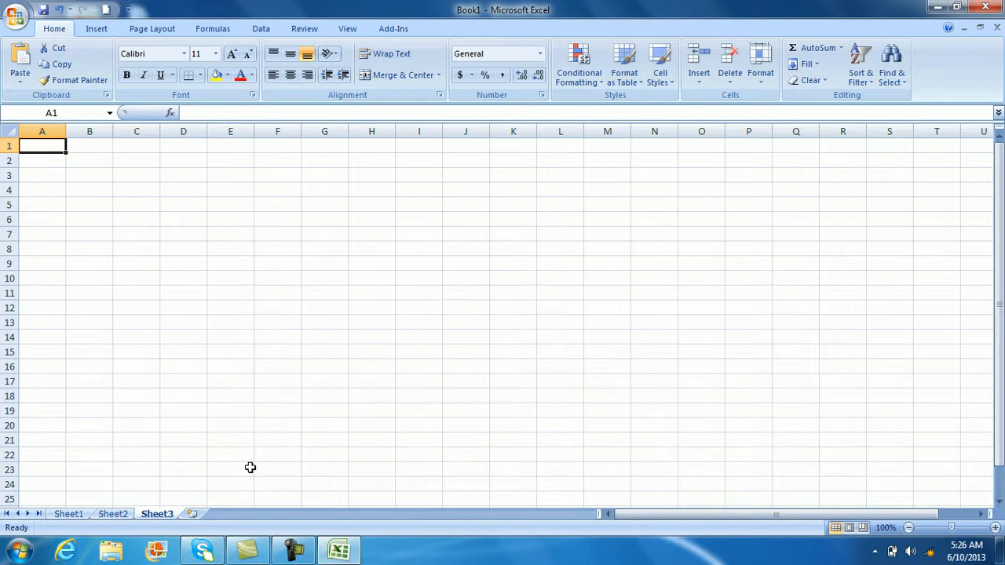
{"action": "left_click", "coordinate": [192, 515]}
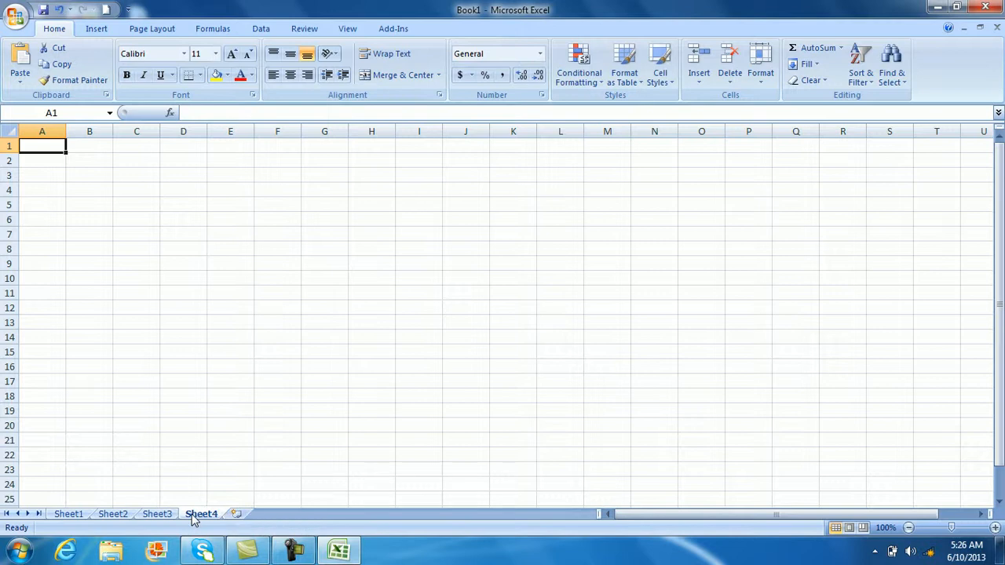
- Rename the Sheet1 worksheet as Class X
{"action": "left_click", "coordinate": [78, 521]}
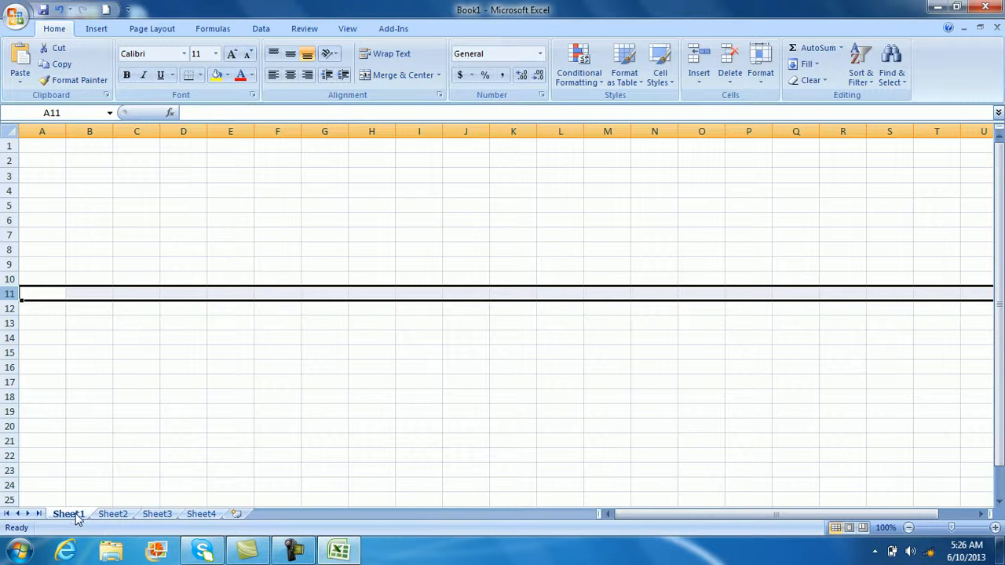
{"action": "double_click", "coordinate": [70, 514]}
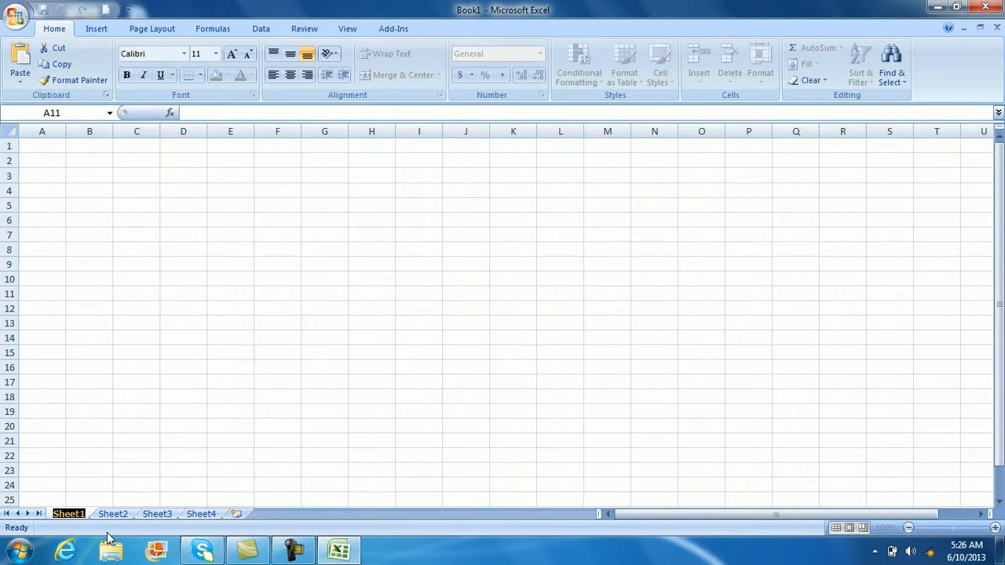
{"action": "type", "text": "Class"}
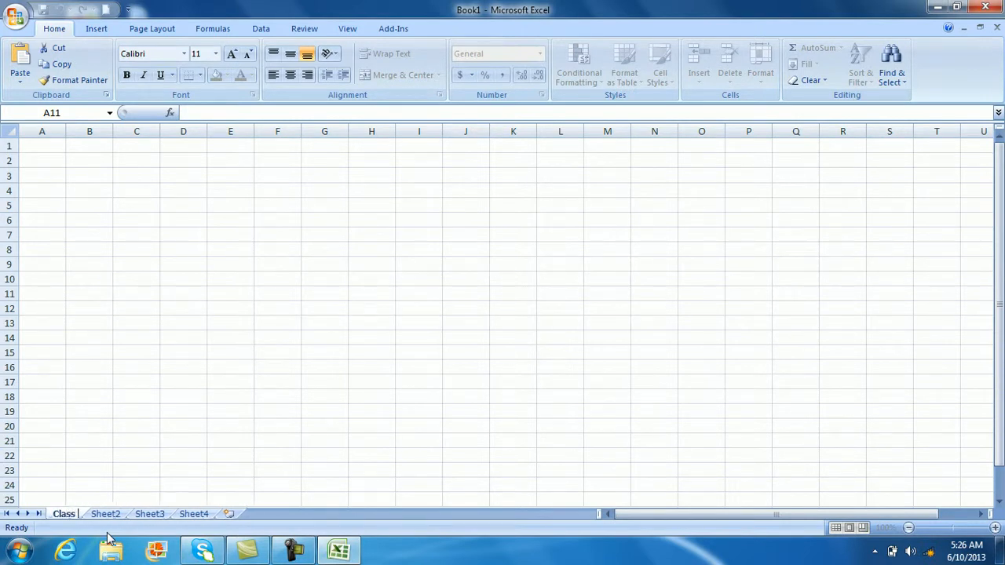
{"action": "type", "text": " X"}
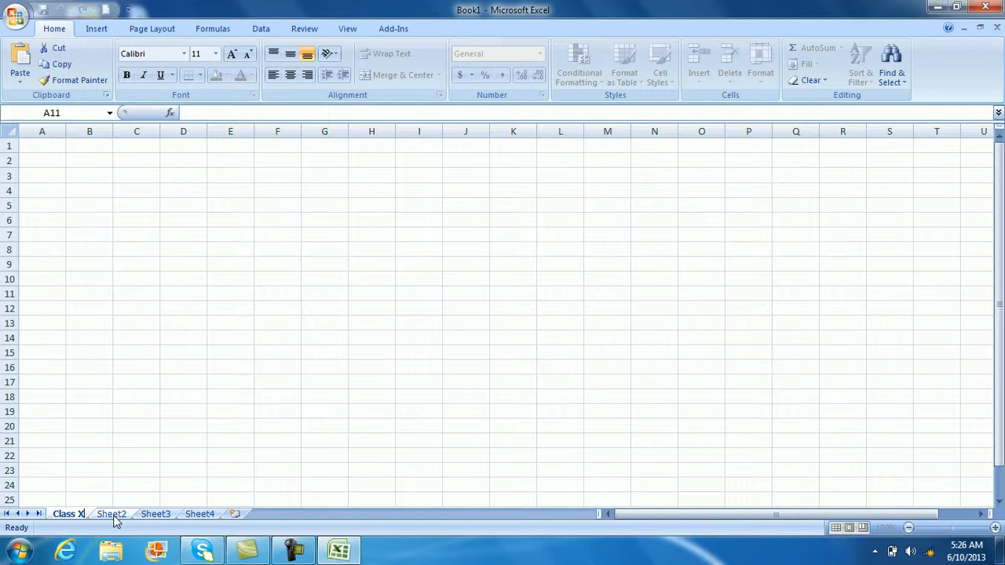
- Rename the Sheet2 worksheet as Class XII
{"action": "double_click", "coordinate": [115, 517]}
{"action": "left_click", "coordinate": [114, 516]}
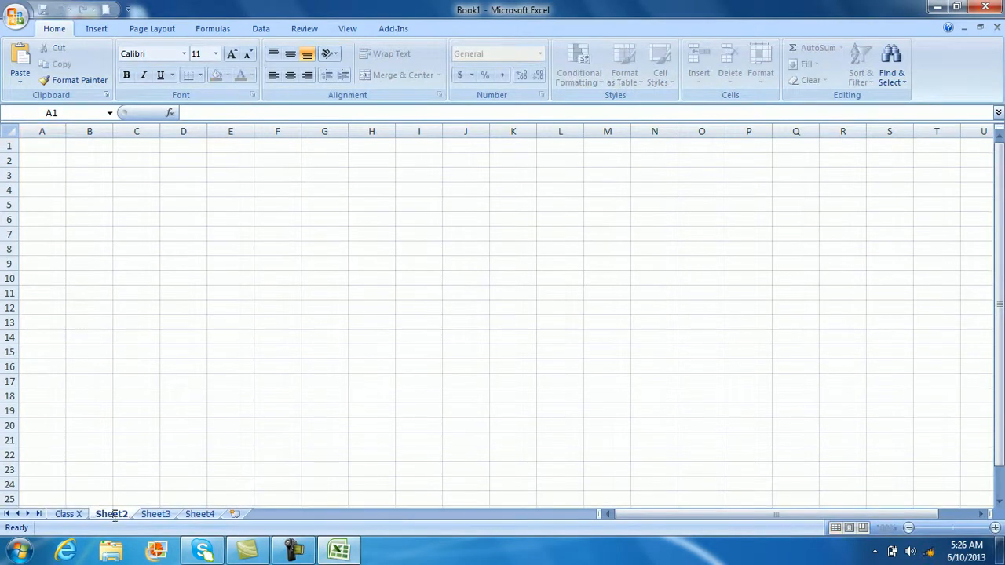
{"action": "left_click_drag", "start_coordinate": [128, 512], "coordinate": [93, 514]}
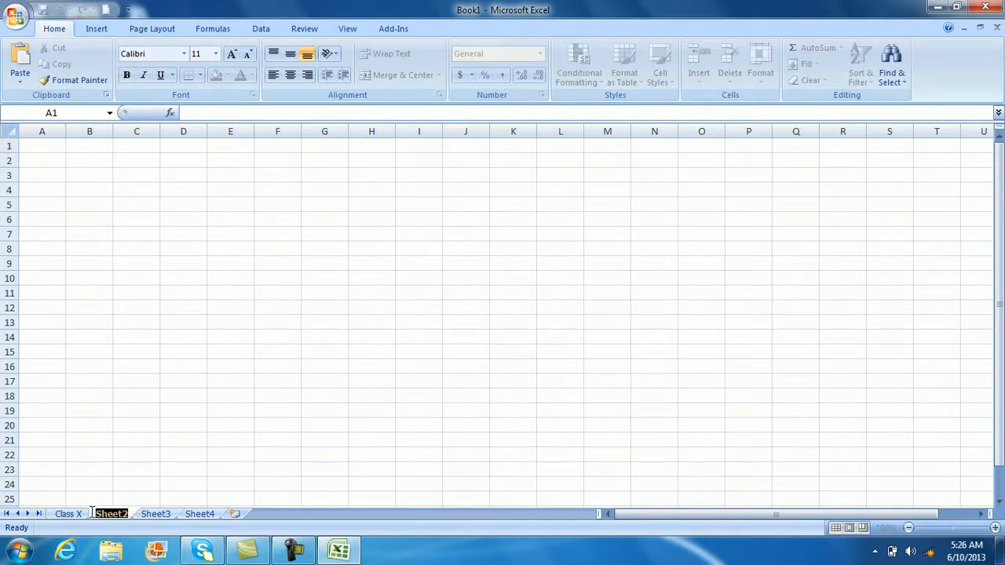
{"action": "type", "text": "Cla"}
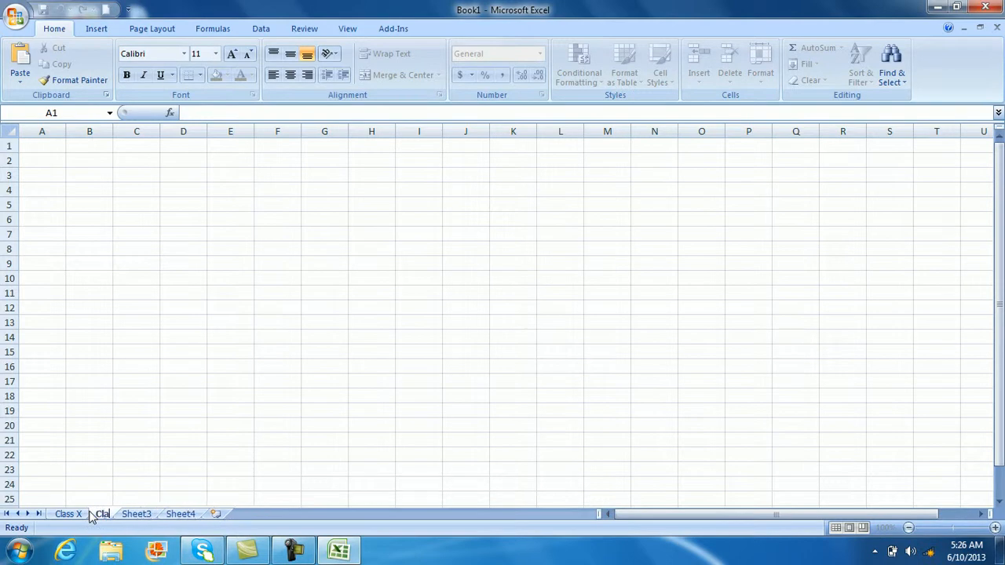
{"action": "type", "text": "ss X"}
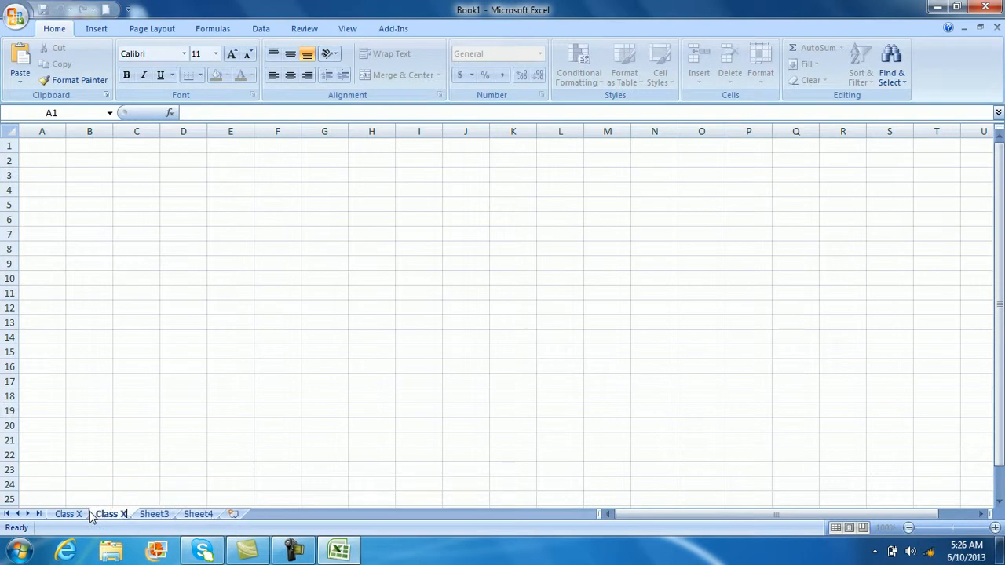
{"action": "type", "text": "II"}
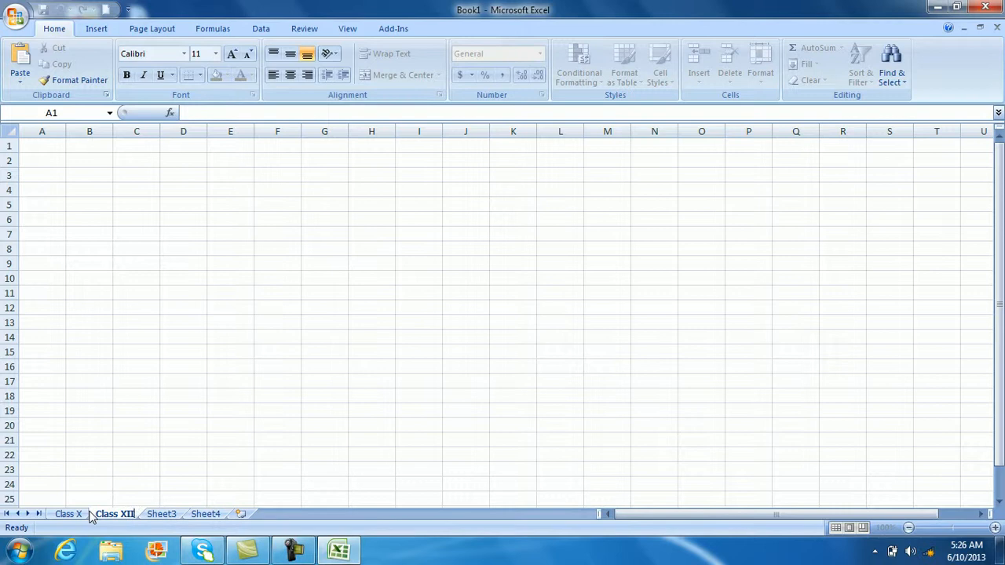
{"action": "left_click", "coordinate": [132, 471]}
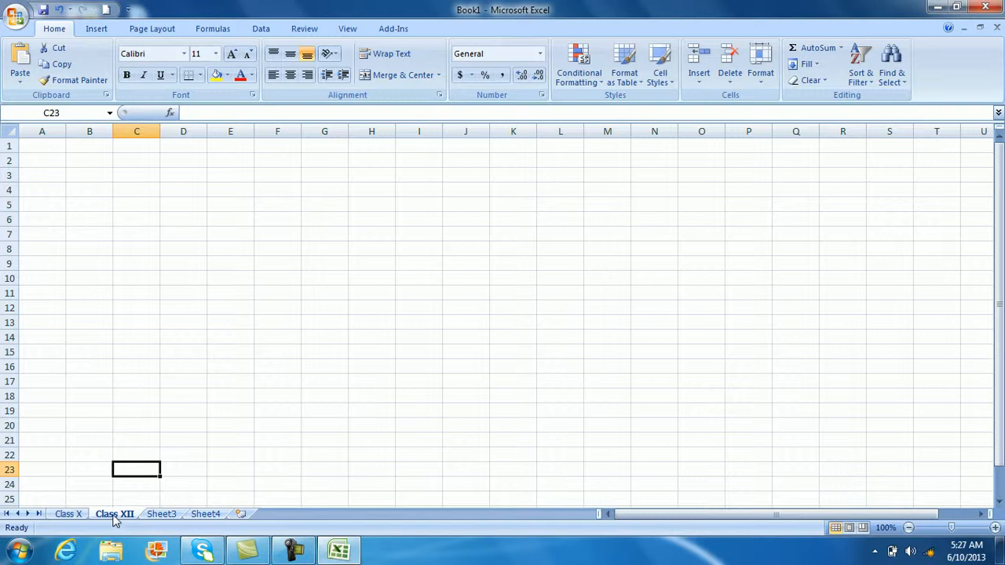
- Correct the second worksheet's name to Class XI
{"action": "double_click", "coordinate": [114, 514]}
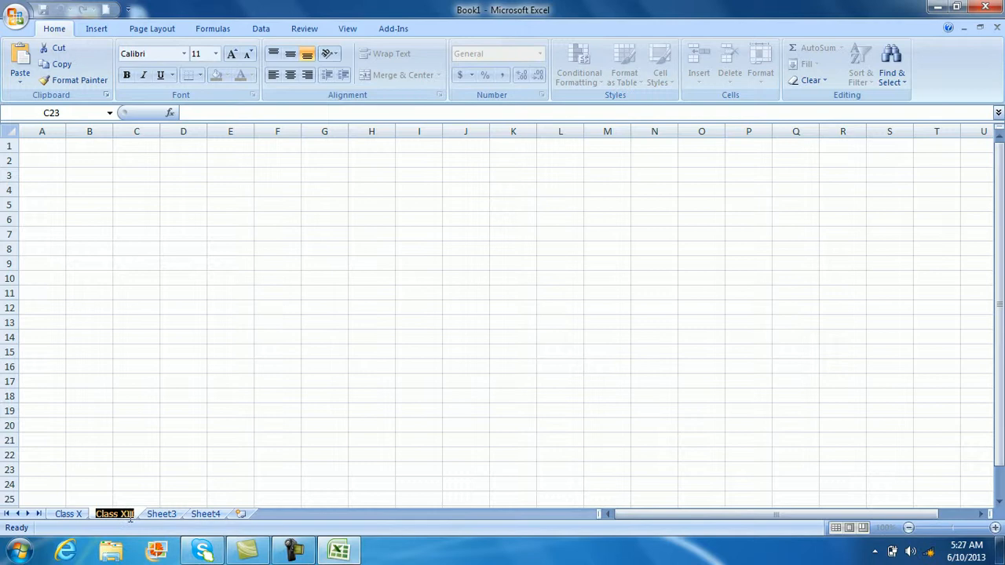
{"action": "key", "text": "Return"}
{"action": "mouse_move", "coordinate": [353, 553]}
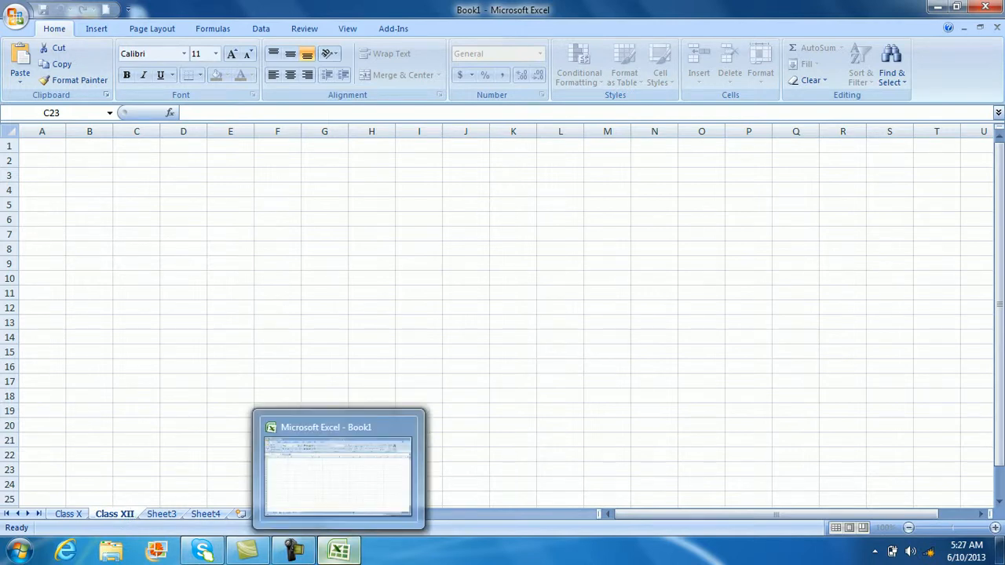
{"action": "key", "text": "BackSpace"}
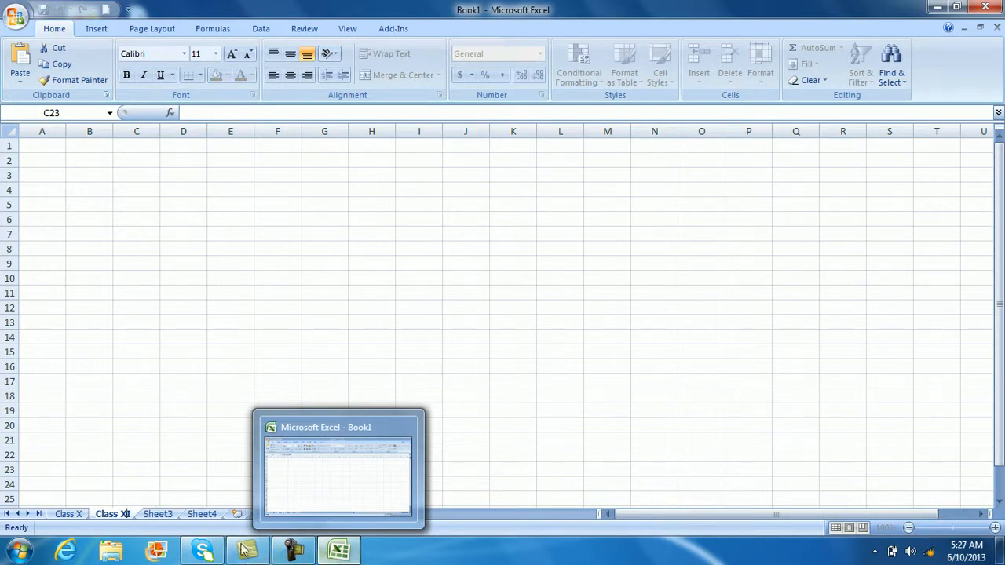
- Enter the title XYX Public School in cell A2 of the Class X worksheet
{"action": "left_click", "coordinate": [78, 516]}
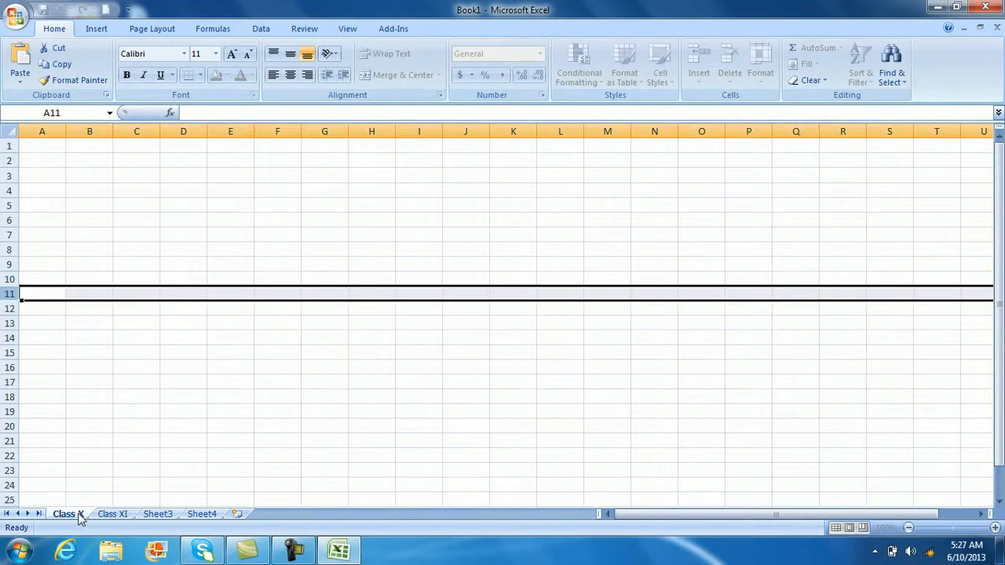
{"action": "left_click", "coordinate": [128, 209]}
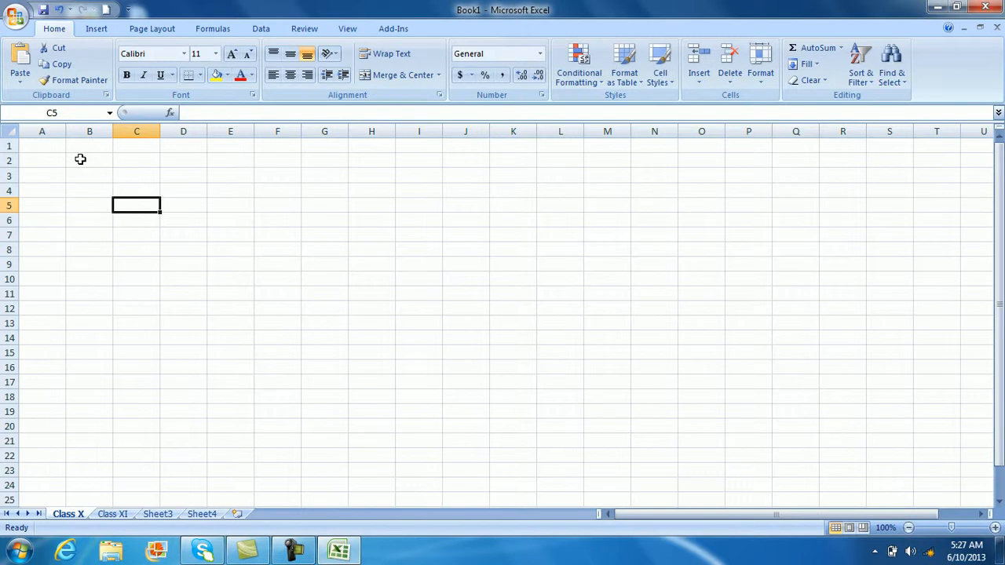
{"action": "left_click", "coordinate": [48, 160]}
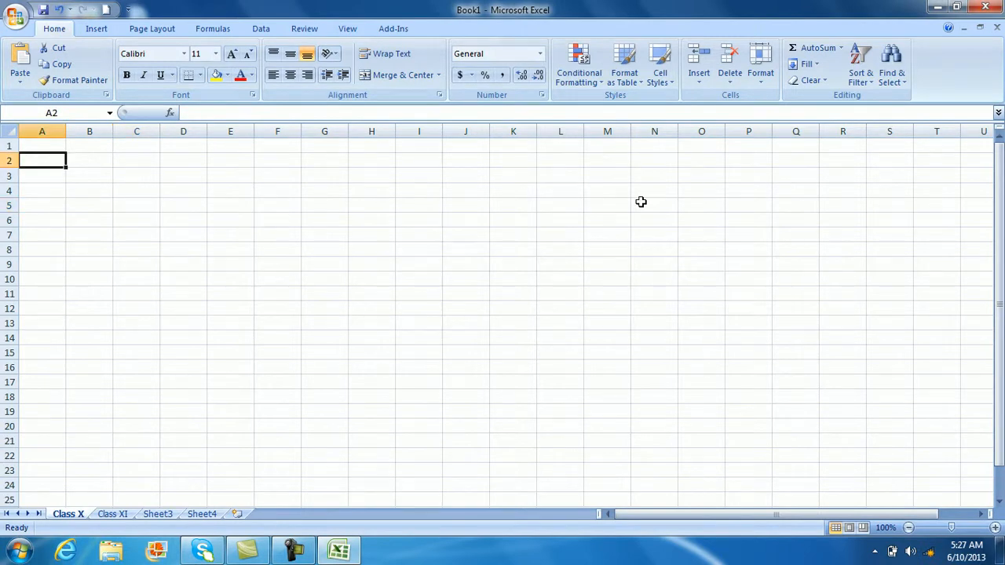
{"action": "type", "text": "X"}
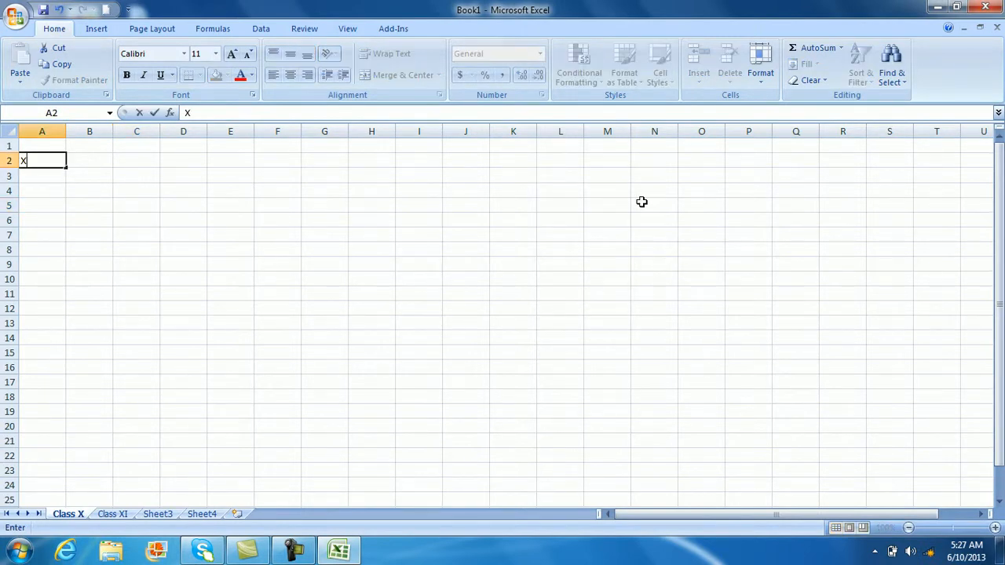
{"action": "type", "text": "YX Public School"}
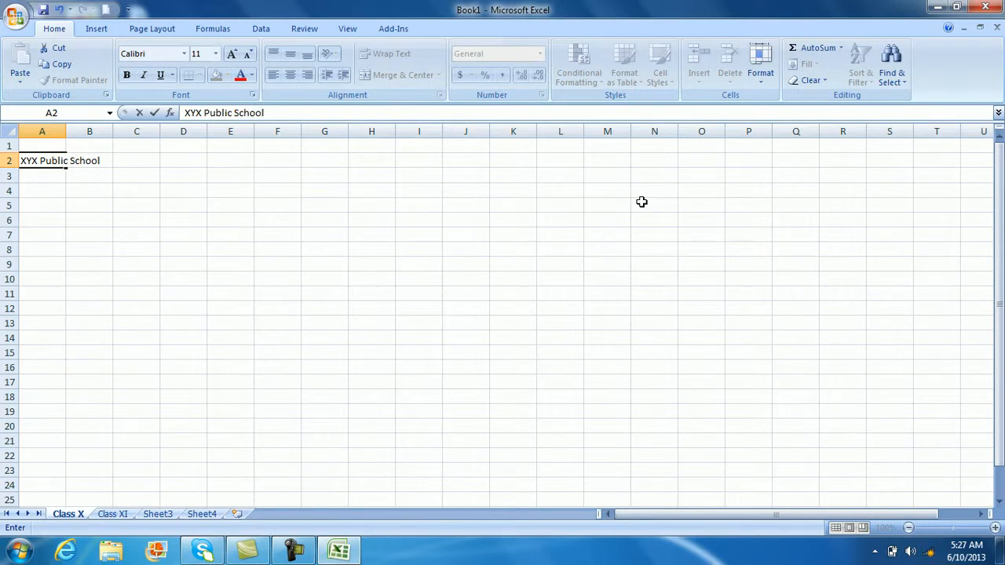
{"action": "key", "text": "Return"}
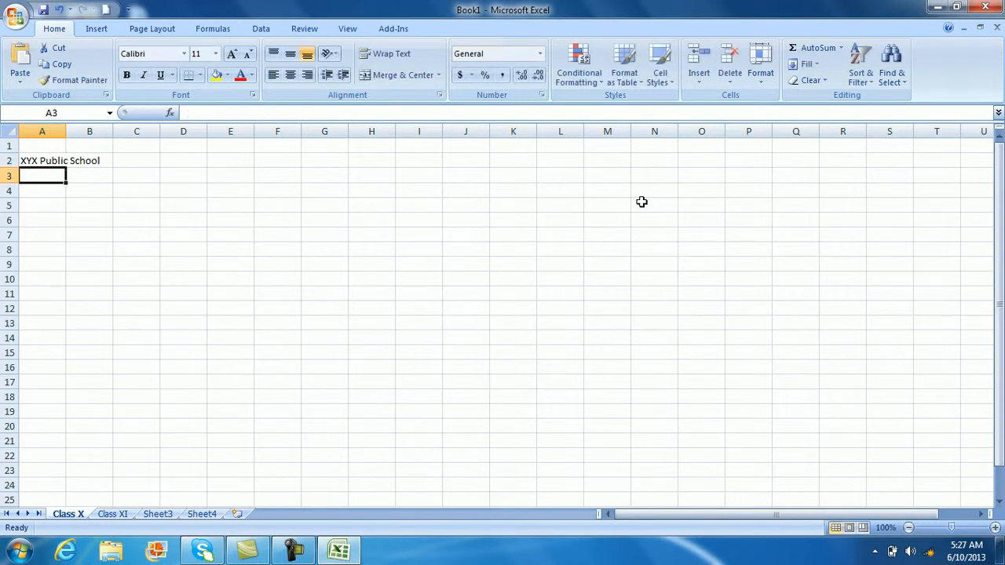
- Check the addresses of cells A2, A5 and G5, and jump to cell M10 by its address
{"action": "left_click", "coordinate": [35, 161]}
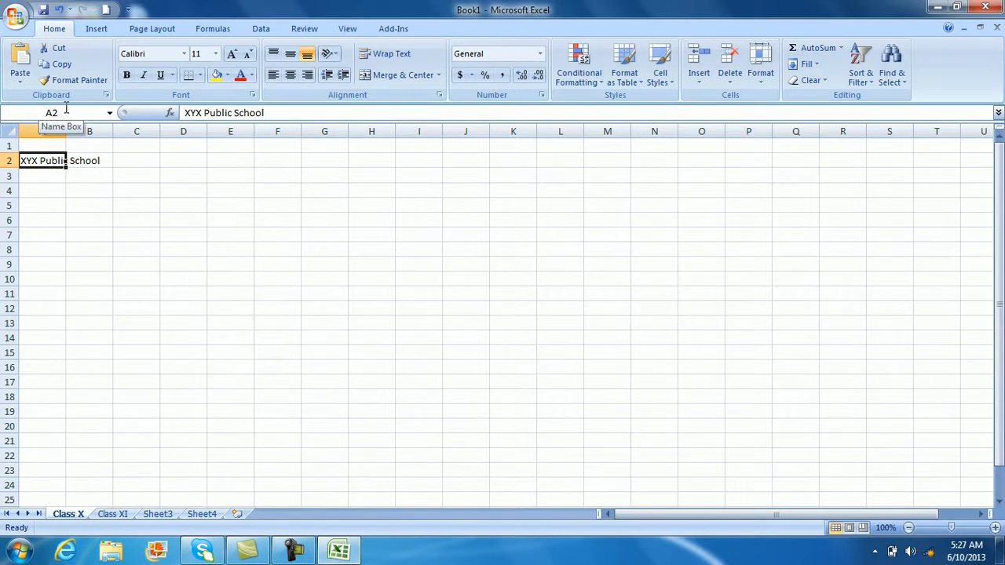
{"action": "left_click", "coordinate": [59, 201]}
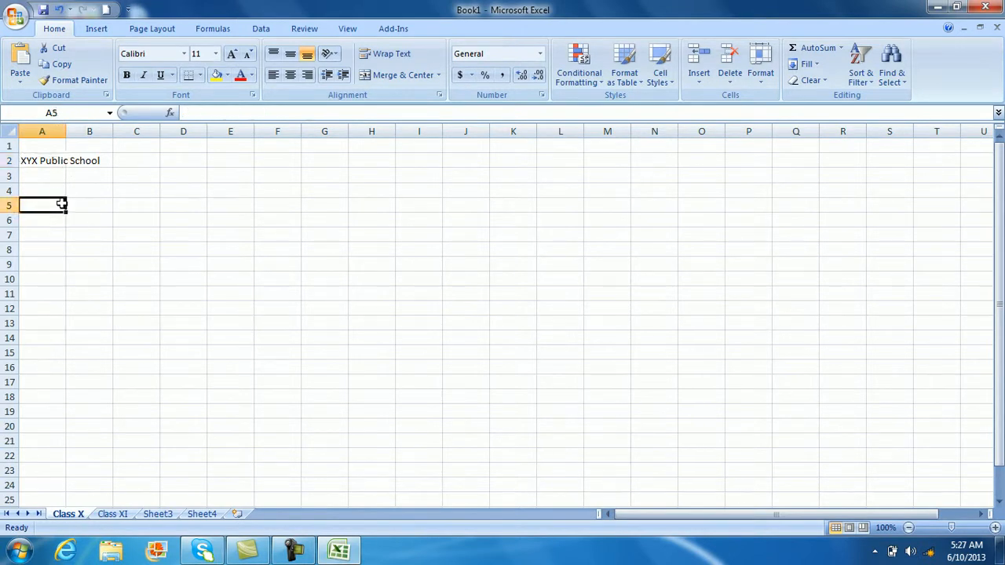
{"action": "left_click", "coordinate": [167, 206]}
{"action": "left_click", "coordinate": [341, 206]}
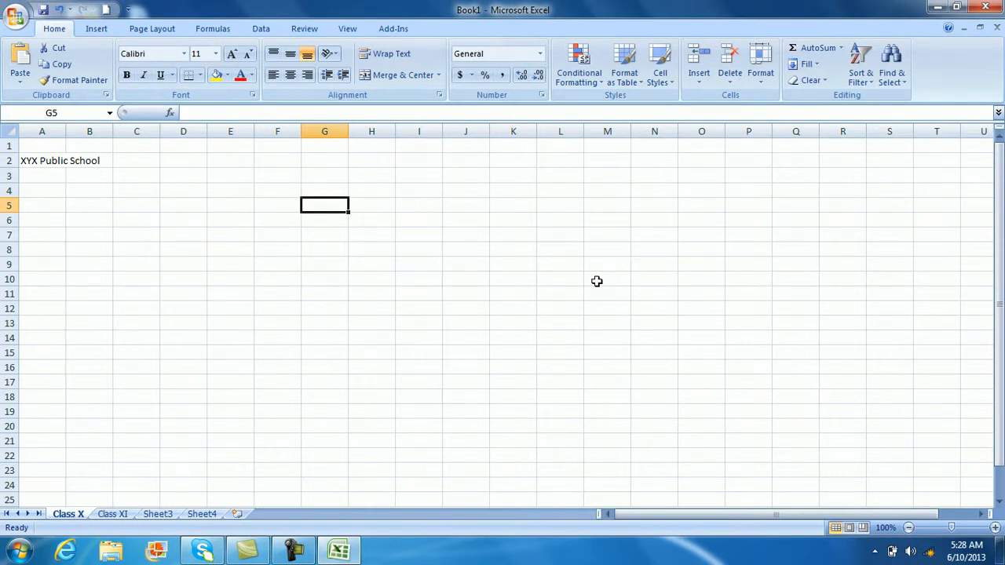
{"action": "left_click", "coordinate": [78, 113]}
{"action": "type", "text": "M10"}
{"action": "key", "text": "Return"}
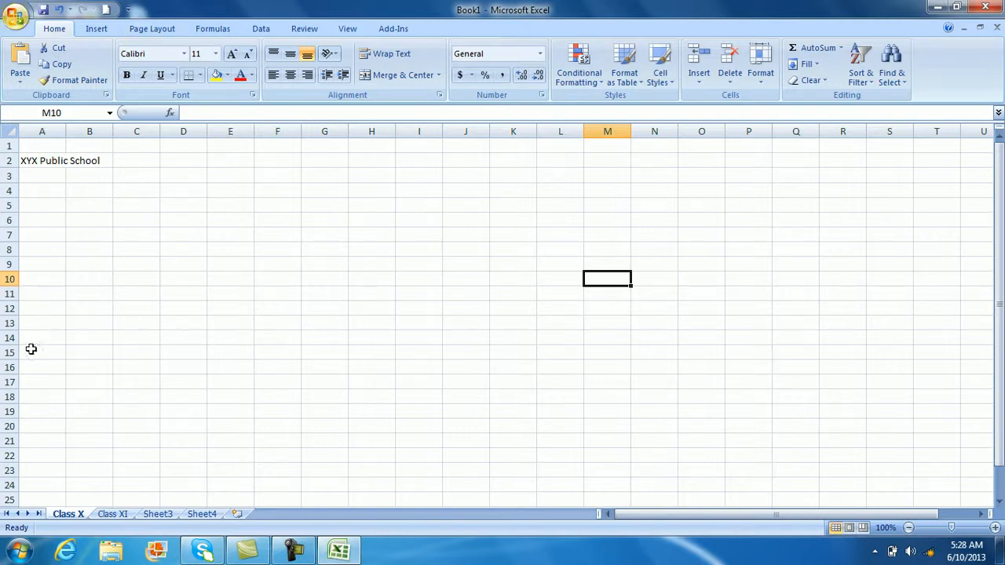
- Correct the school title in cell A2 to XYZ Public School
{"action": "left_click", "coordinate": [36, 231]}
{"action": "left_click", "coordinate": [49, 160]}
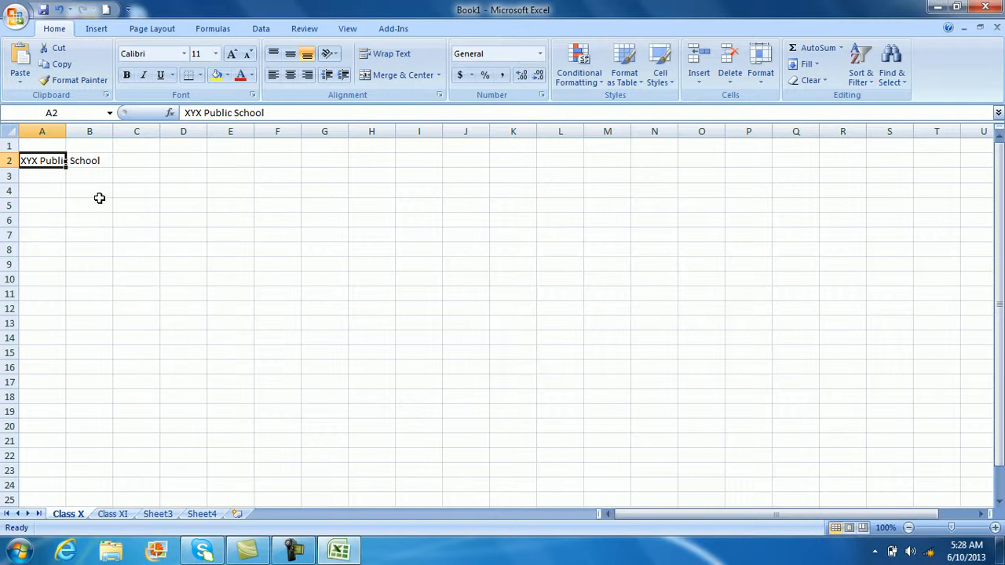
{"action": "double_click", "coordinate": [35, 161]}
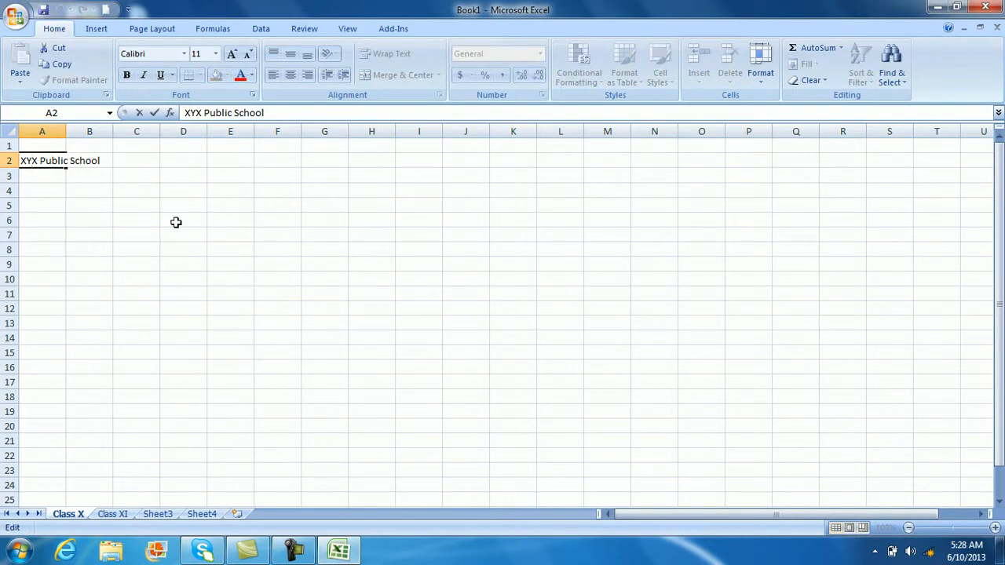
{"action": "key", "text": "BackSpace"}
{"action": "type", "text": "Z"}
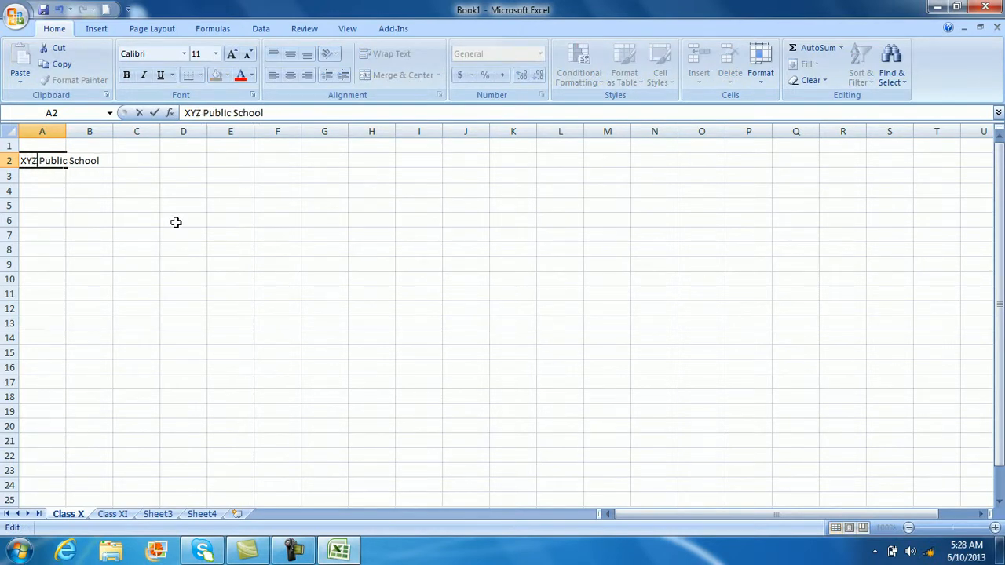
{"action": "key", "text": "Return"}
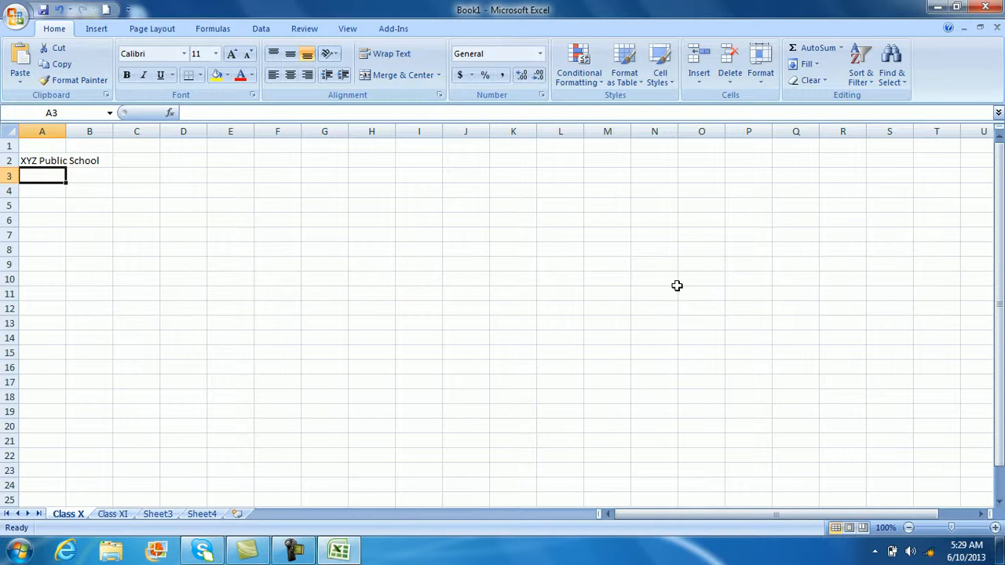
- Enter the column headings Sr. No. in cell A3 and Name of Students in cell B3
{"action": "type", "text": "Sr"}
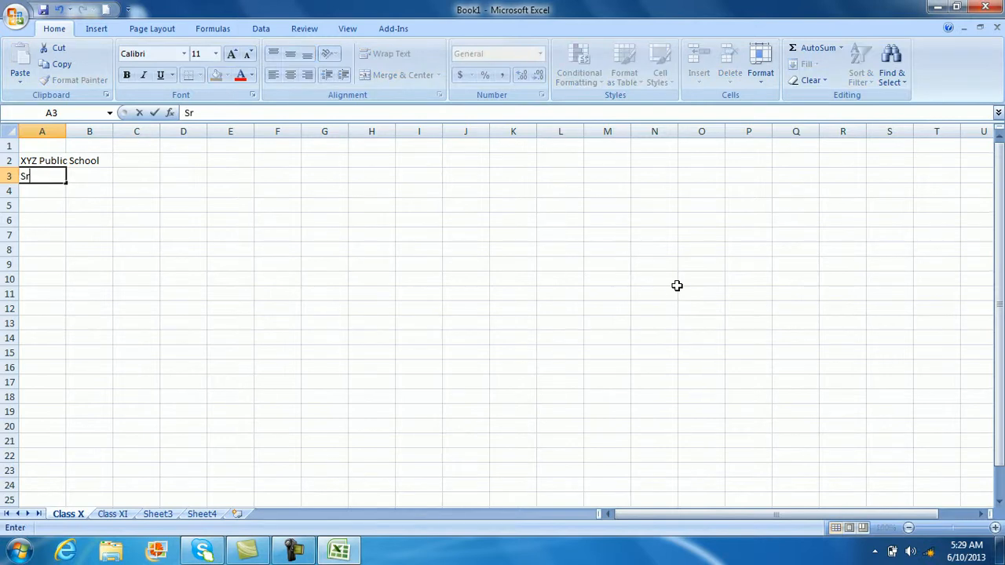
{"action": "type", "text": ". No."}
{"action": "key", "text": "Tab"}
{"action": "type", "text": "Nam"}
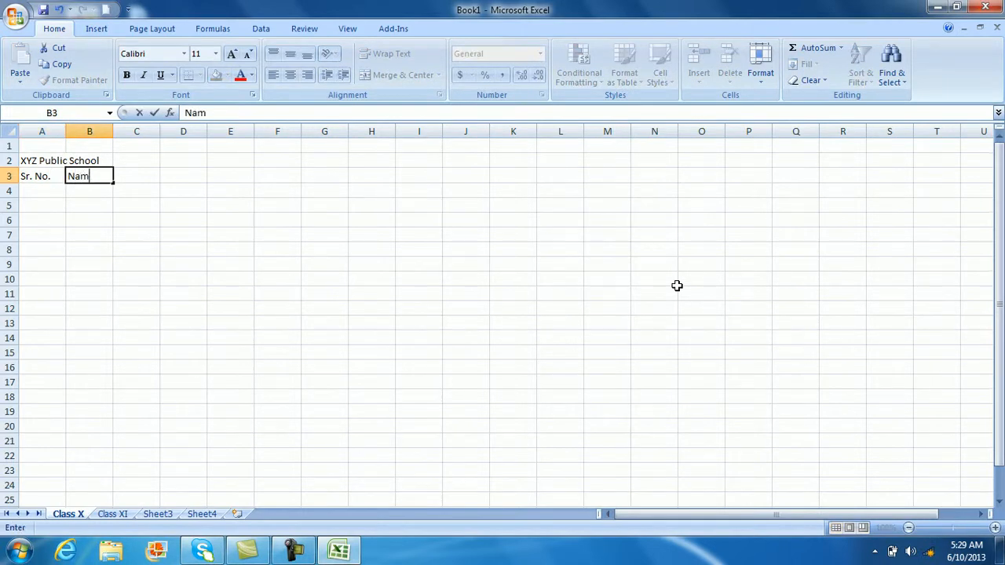
{"action": "type", "text": "e of Stu"}
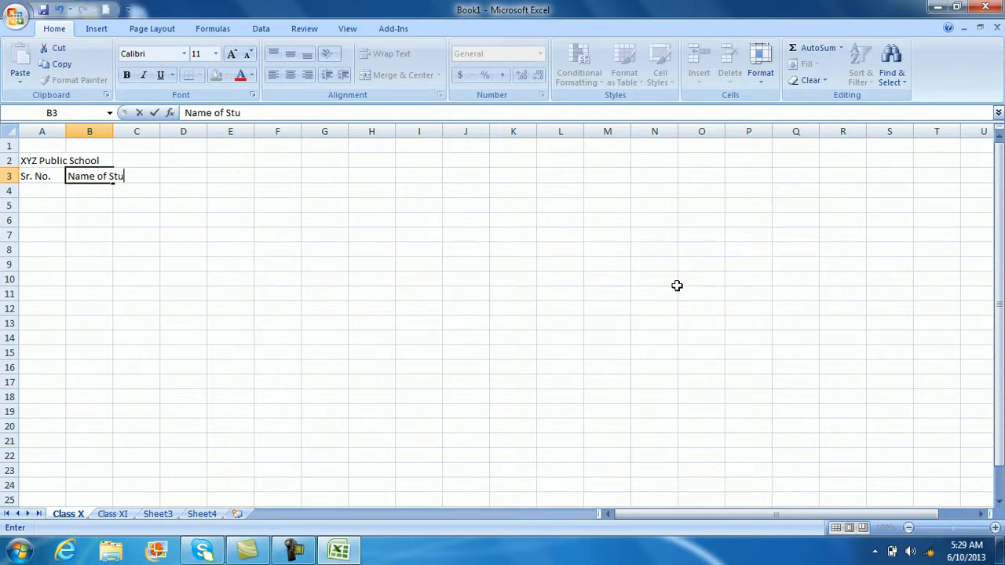
{"action": "type", "text": "dents"}
{"action": "key", "text": "Tab"}
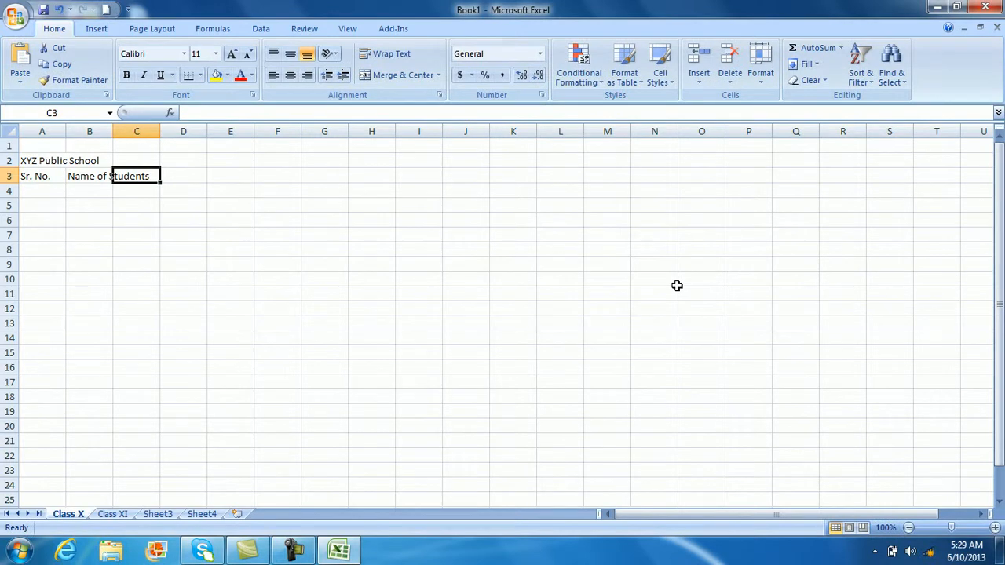
- Enter the headings Marks in Hindi, Marks in Maths and Marks in English in cells C3, D3 and E3
{"action": "type", "text": "Marks in Hindi"}
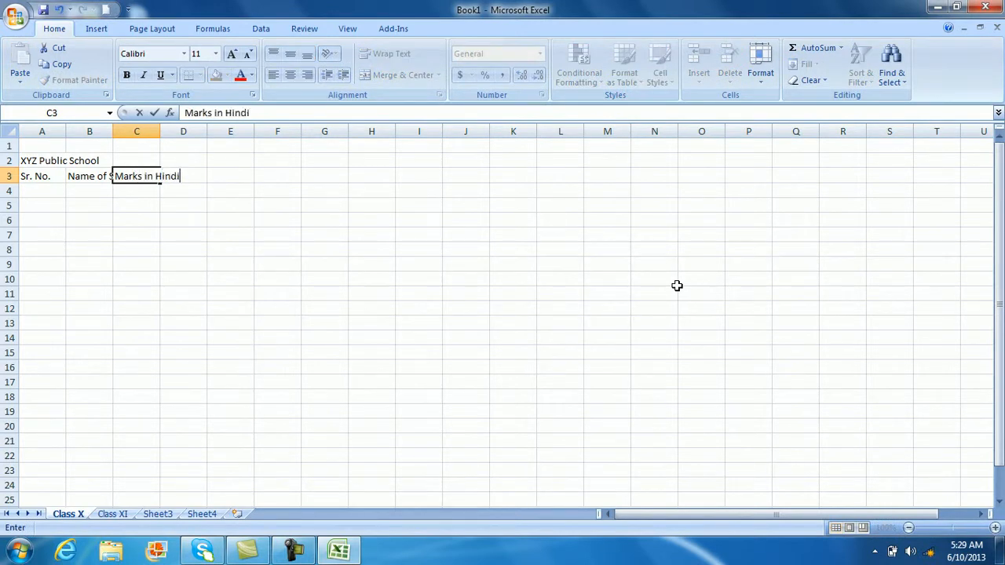
{"action": "key", "text": "Tab"}
{"action": "type", "text": "Mar"}
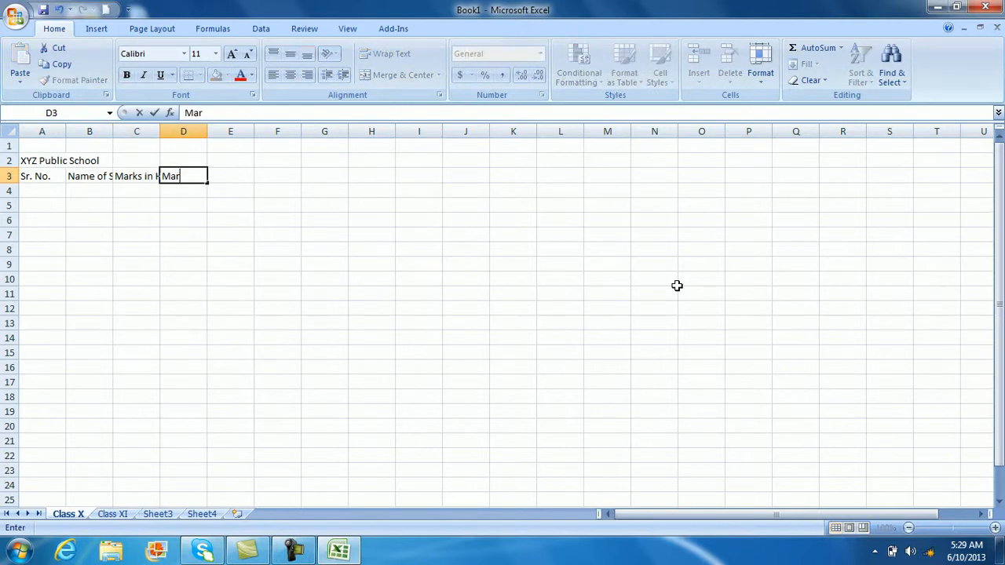
{"action": "type", "text": "ks in MAths"}
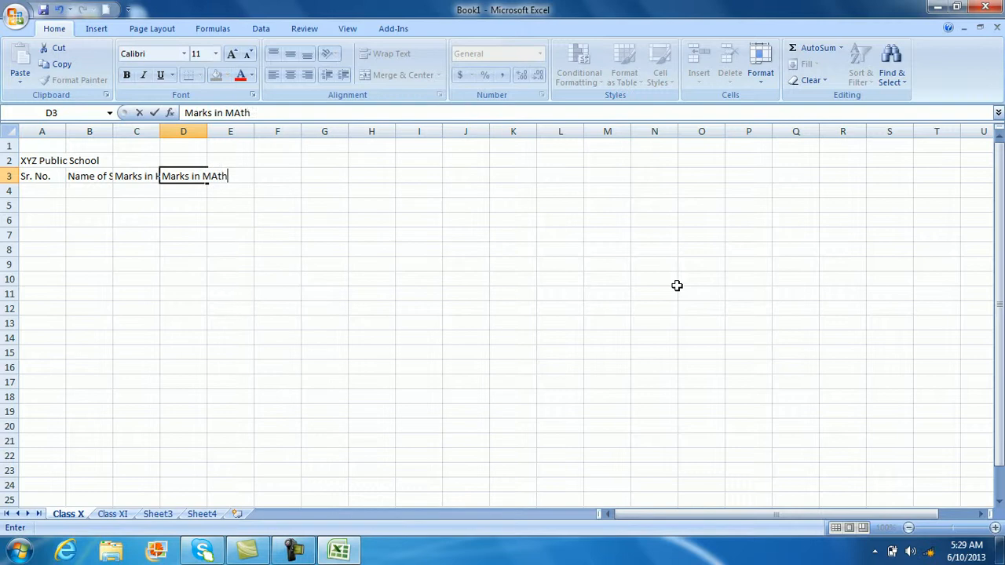
{"action": "key", "text": "BackSpace"}
{"action": "key", "text": "BackSpace"}
{"action": "key", "text": "BackSpace"}
{"action": "key", "text": "BackSpace"}
{"action": "type", "text": "aths"}
{"action": "key", "text": "Tab"}
{"action": "type", "text": "Marks"}
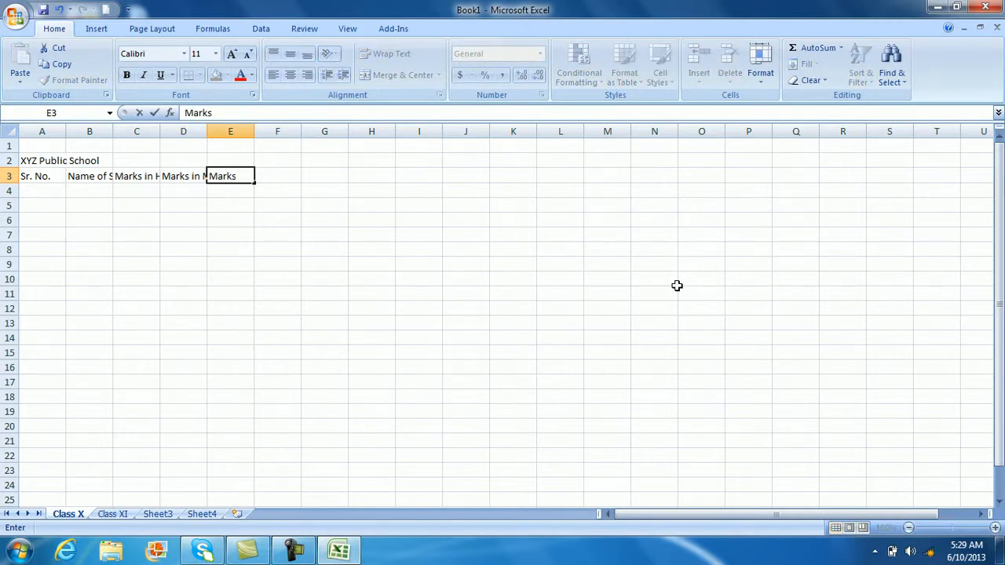
{"action": "type", "text": " in English"}
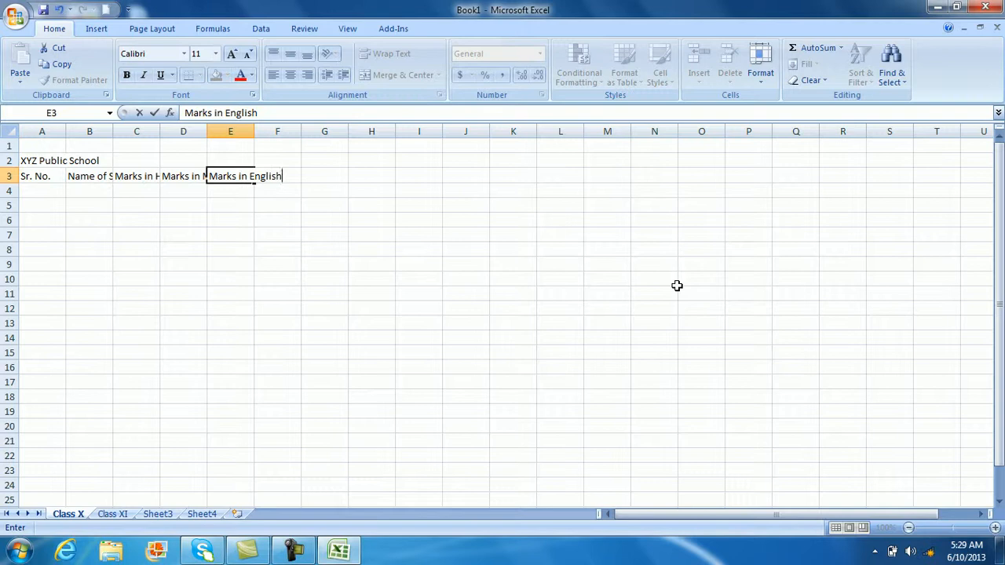
{"action": "key", "text": "Tab"}
- Move cell by cell around the heading row and along row 4 back to cell A4
{"action": "key", "text": "Up"}
{"action": "key", "text": "Down"}
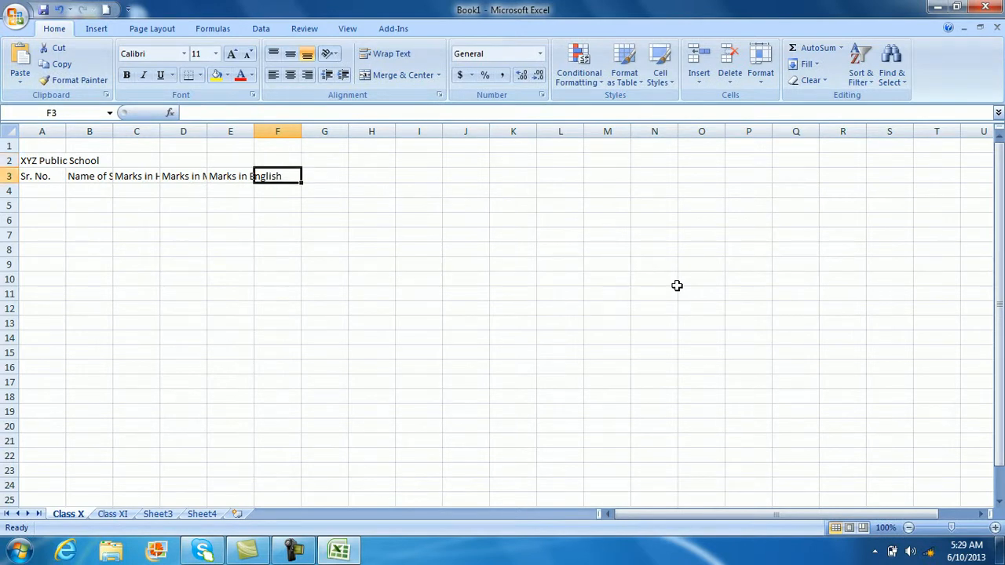
{"action": "key", "text": "Left"}
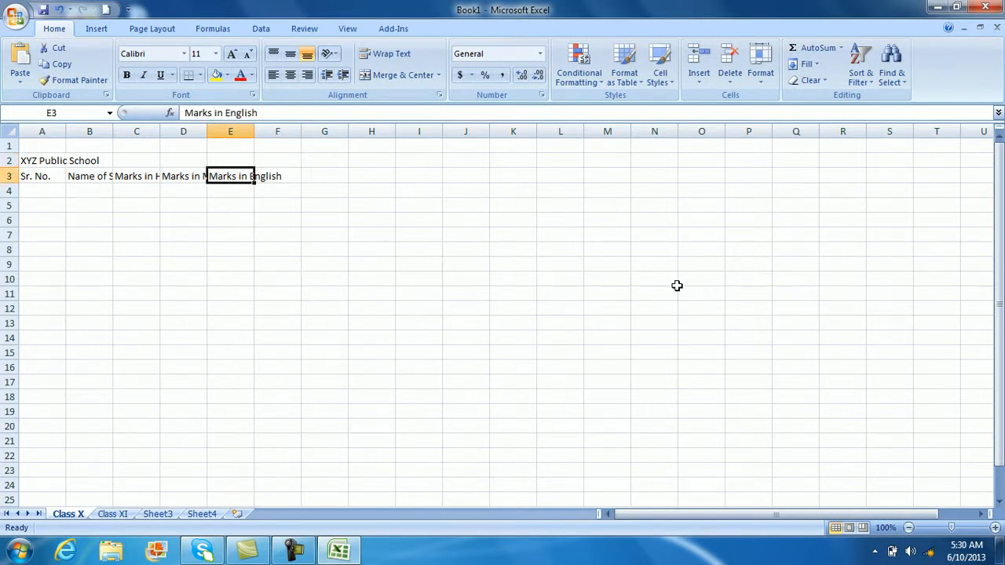
{"action": "key", "text": "Right"}
{"action": "key", "text": "Down"}
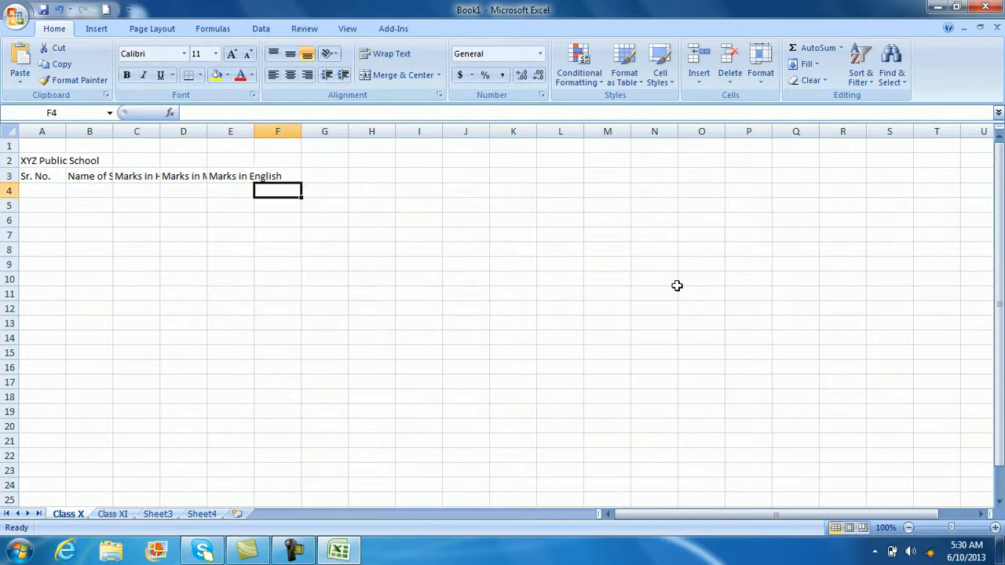
{"action": "key", "text": "Left"}
{"action": "key", "text": "Left"}
{"action": "key", "text": "Left"}
{"action": "key", "text": "Left"}
{"action": "key", "text": "Left"}
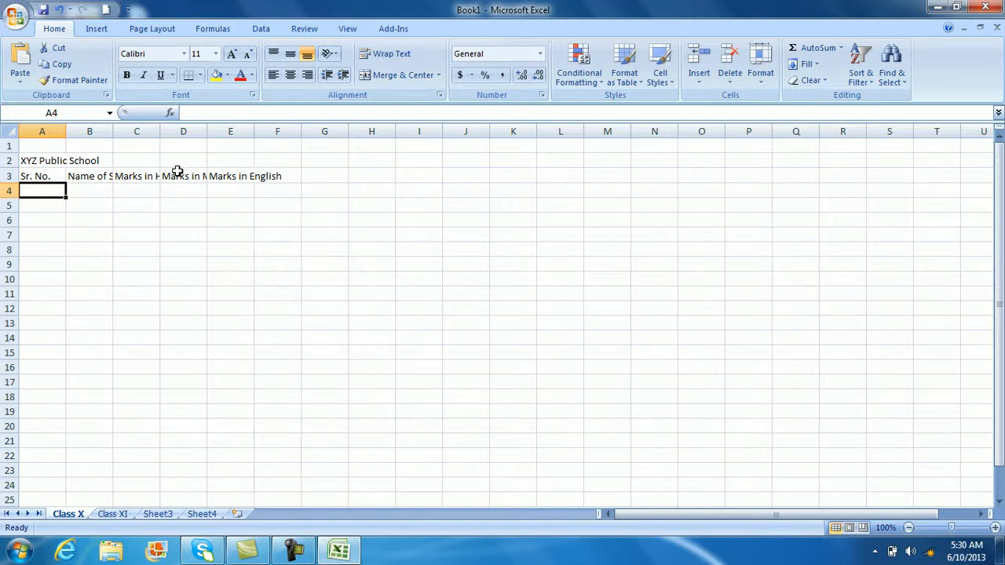
- Autofit column B to its Name of Students heading
{"action": "left_click", "coordinate": [90, 178]}
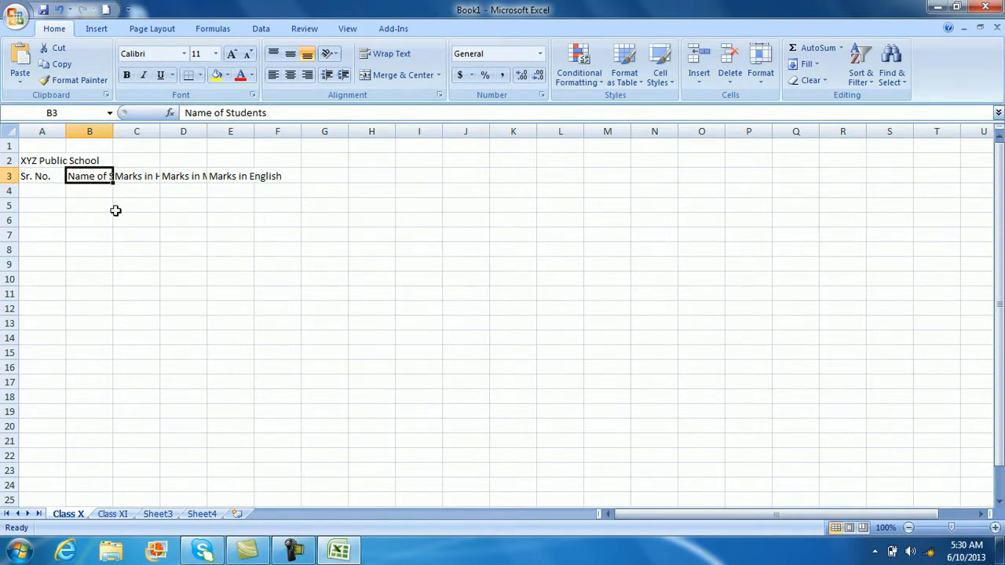
{"action": "double_click", "coordinate": [113, 131]}
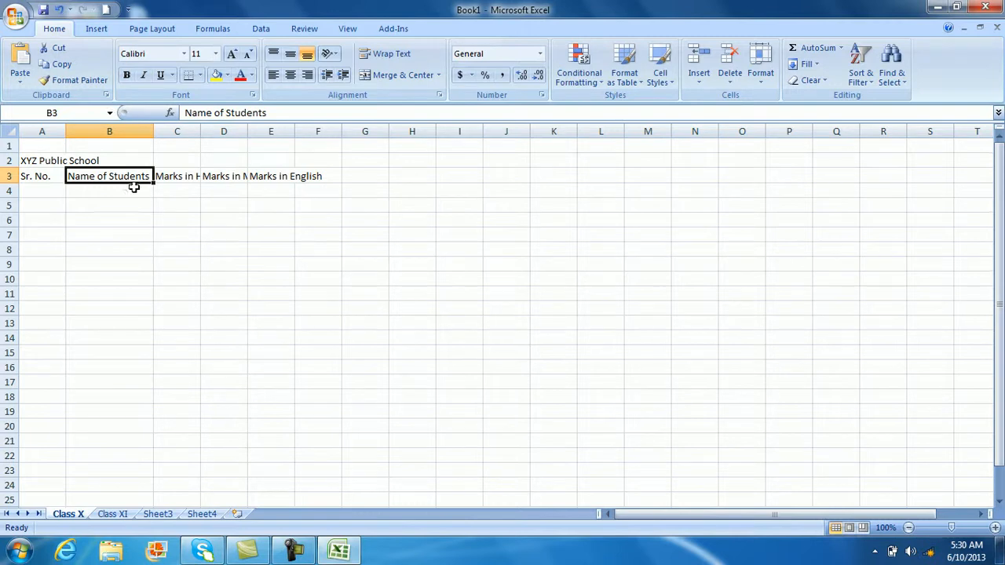
- Select the entire worksheet and make all rows slightly shorter
{"action": "left_click", "coordinate": [8, 131]}
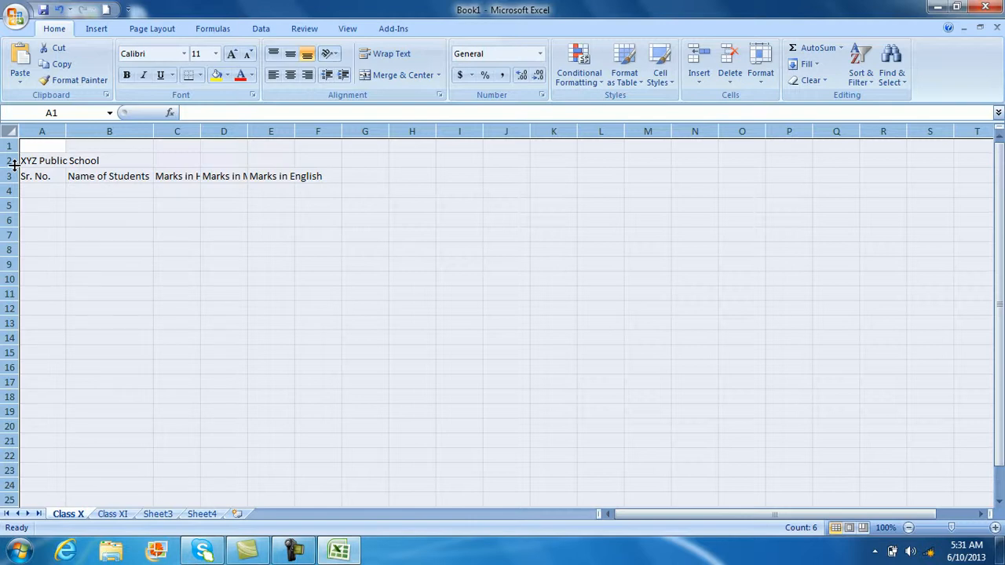
{"action": "left_click_drag", "start_coordinate": [14, 165], "coordinate": [15, 164]}
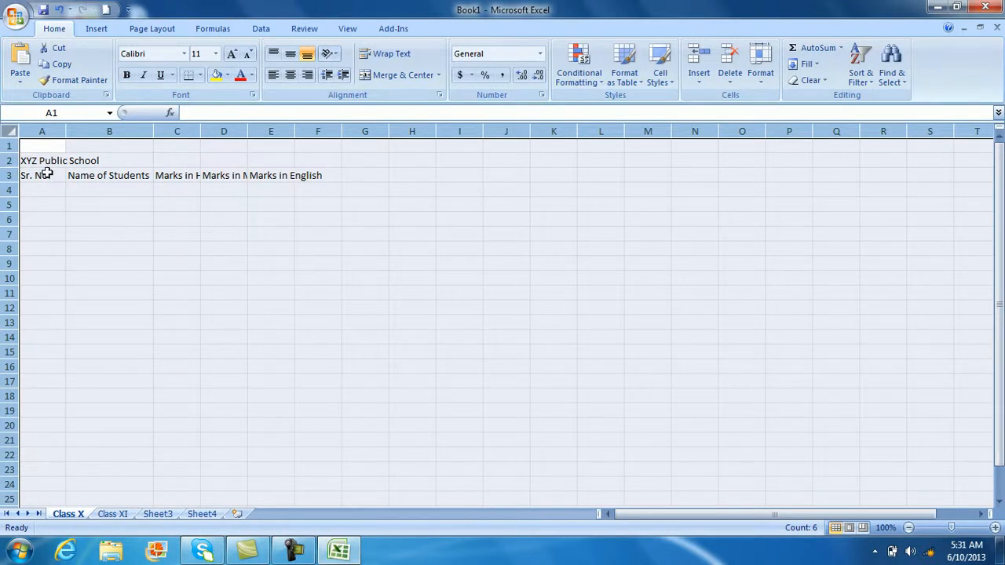
{"action": "left_click", "coordinate": [149, 248]}
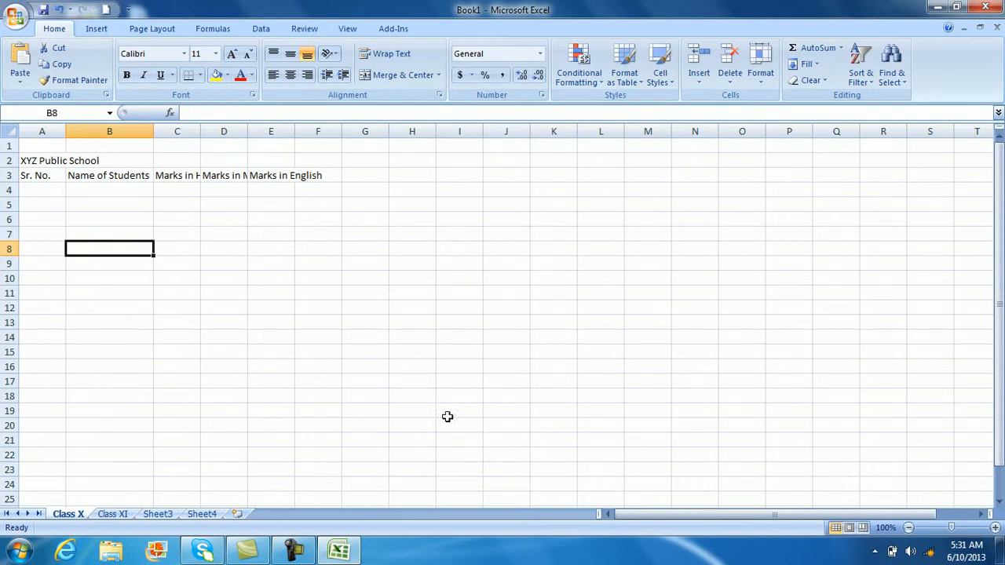
- Autofit all columns of the Class X worksheet to their contents at once
{"action": "left_click", "coordinate": [7, 131]}
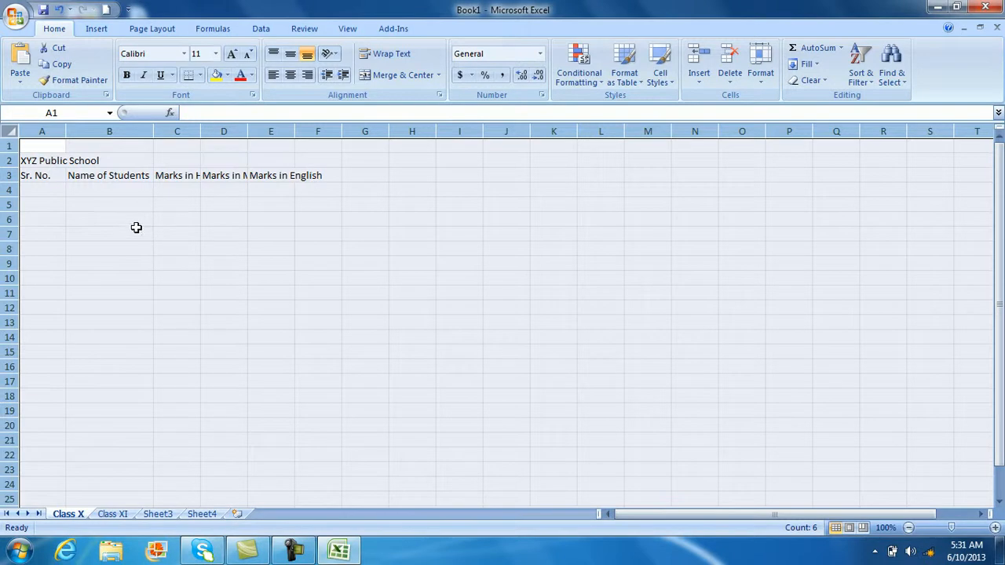
{"action": "double_click", "coordinate": [295, 130]}
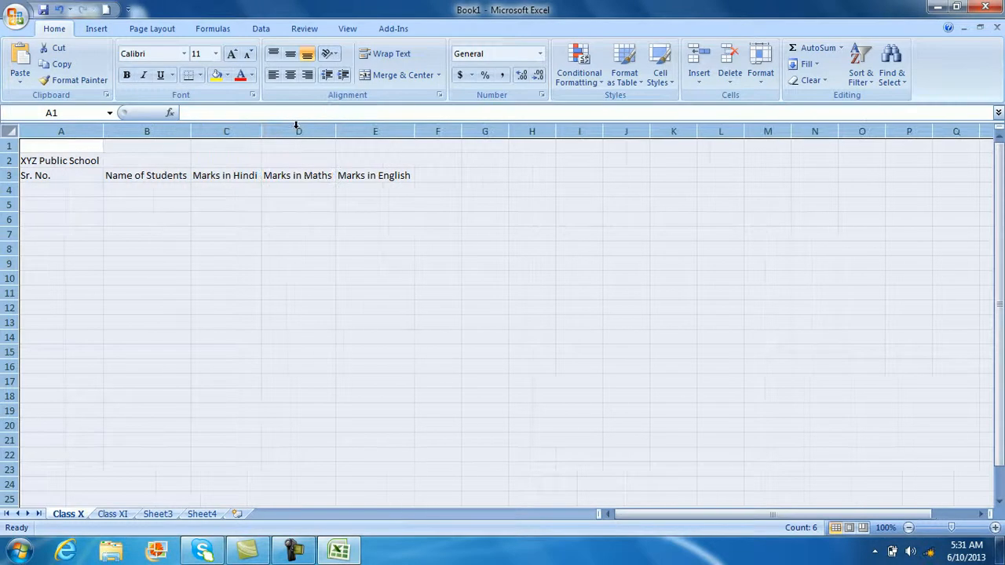
{"action": "left_click", "coordinate": [422, 228]}
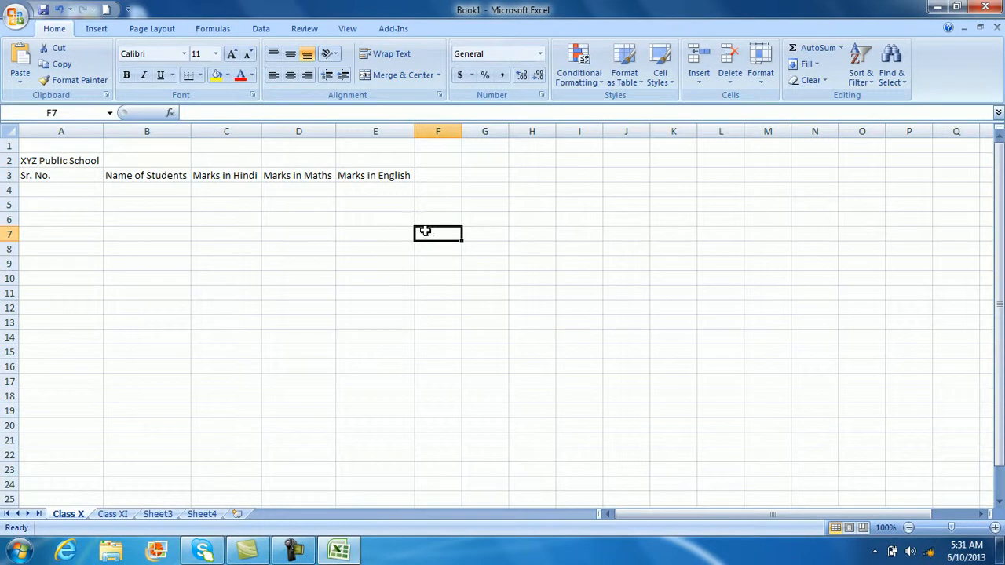
- Undo the autofit of all columns, then try autofitting only column C to its Marks in Hindi heading and undo it
{"action": "key", "text": "ctrl+z"}
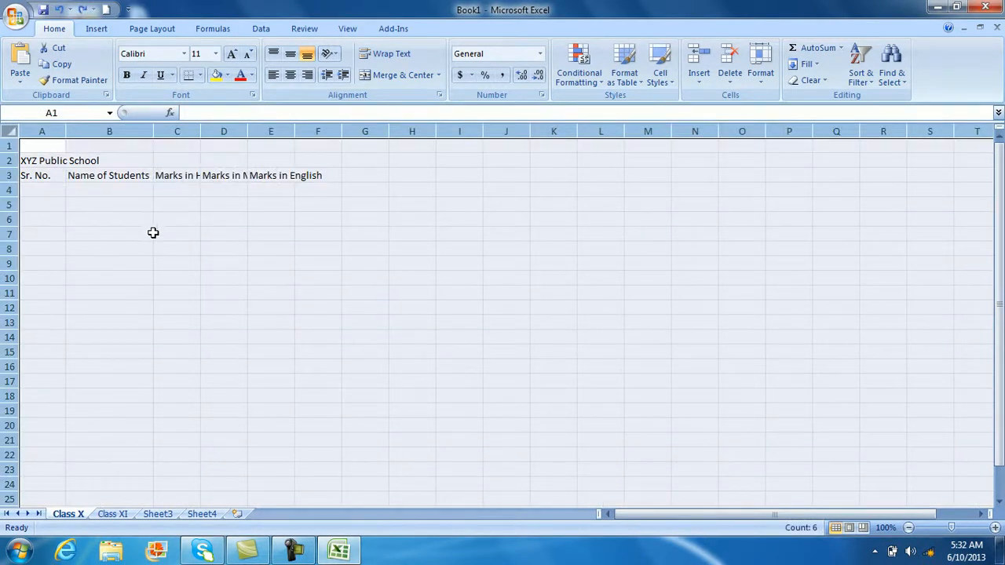
{"action": "left_click", "coordinate": [69, 216]}
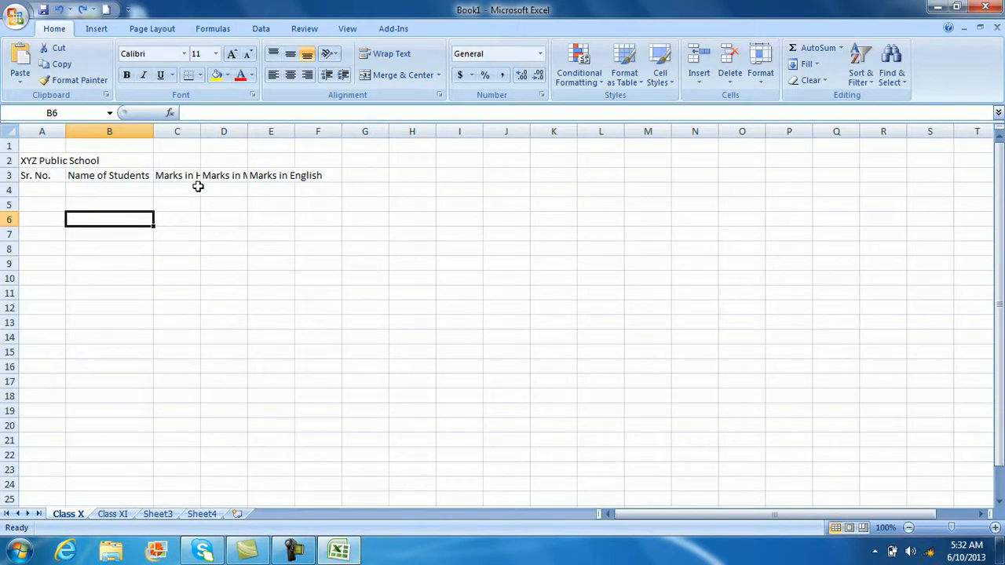
{"action": "left_click", "coordinate": [177, 179]}
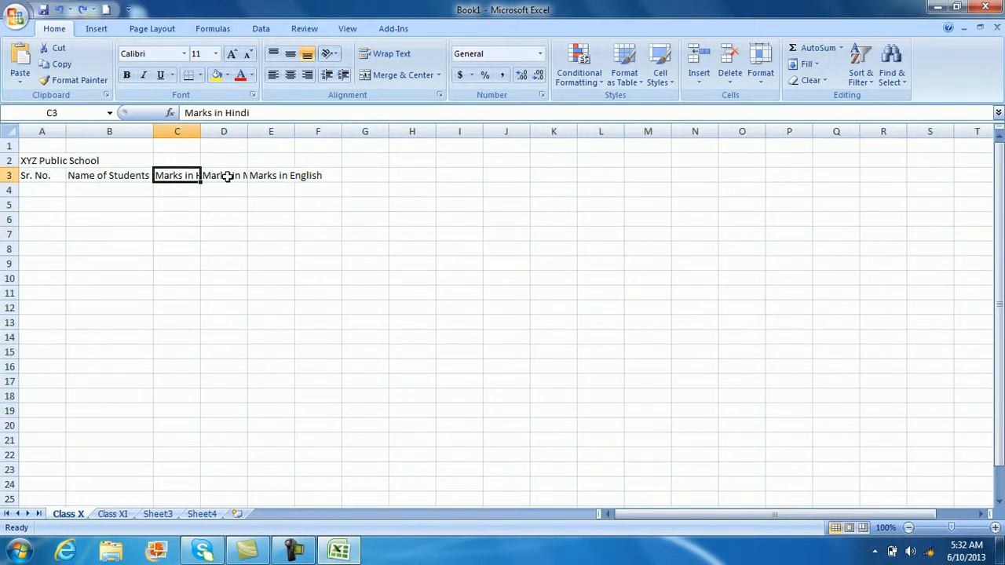
{"action": "left_click", "coordinate": [227, 177]}
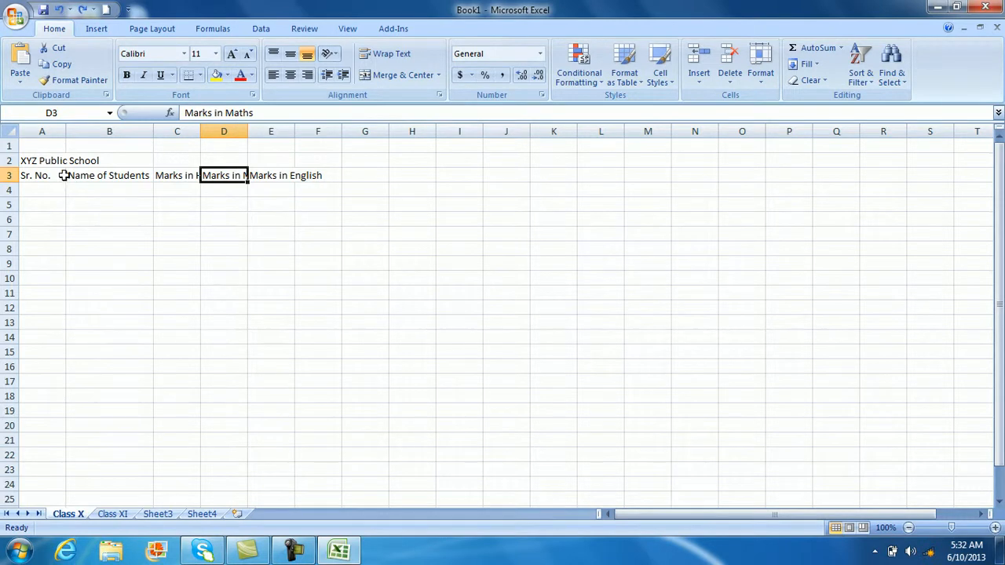
{"action": "double_click", "coordinate": [200, 131]}
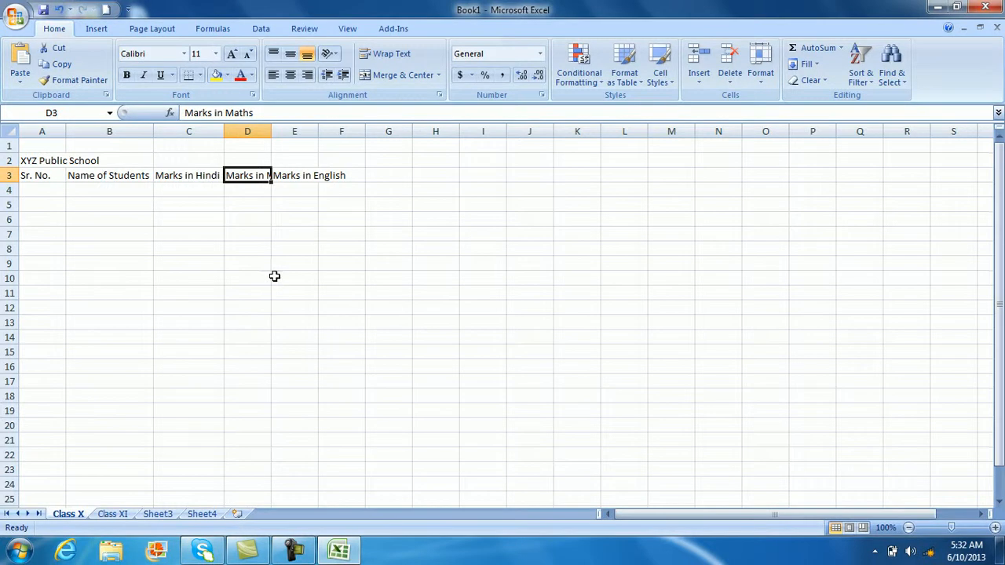
{"action": "key", "text": "ctrl+z"}
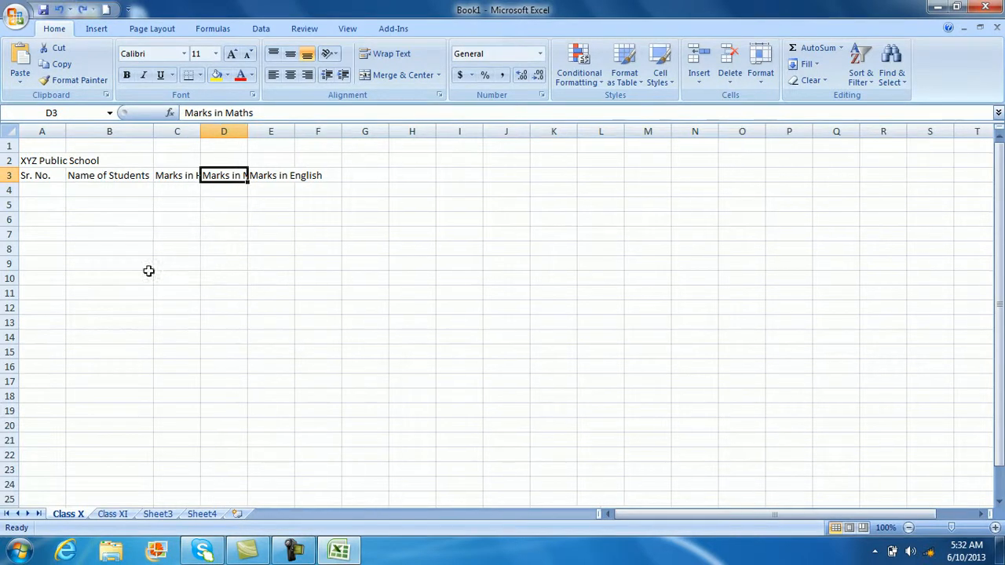
- Select the entire worksheet and autofit every column to its contents
{"action": "left_click", "coordinate": [11, 131]}
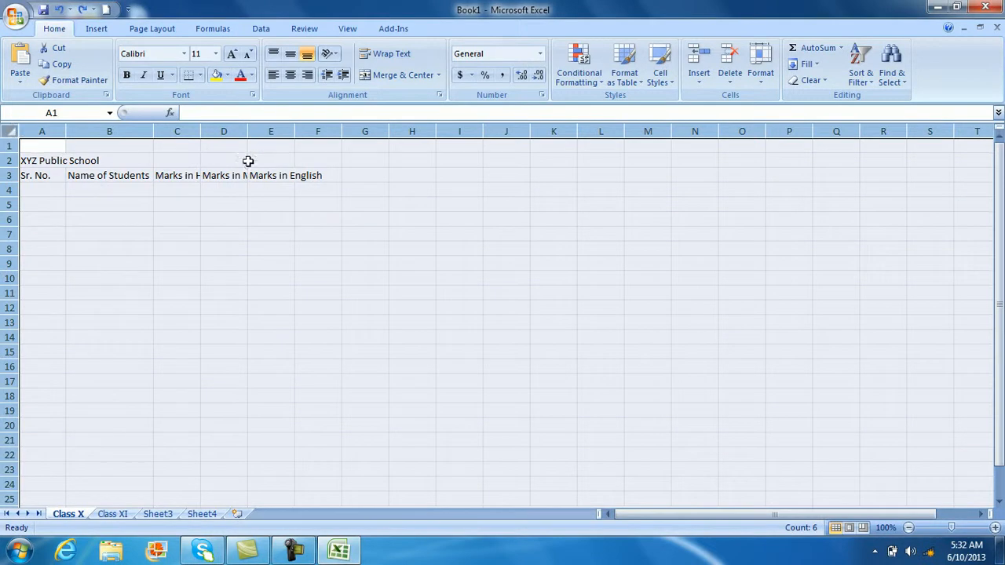
{"action": "double_click", "coordinate": [438, 131]}
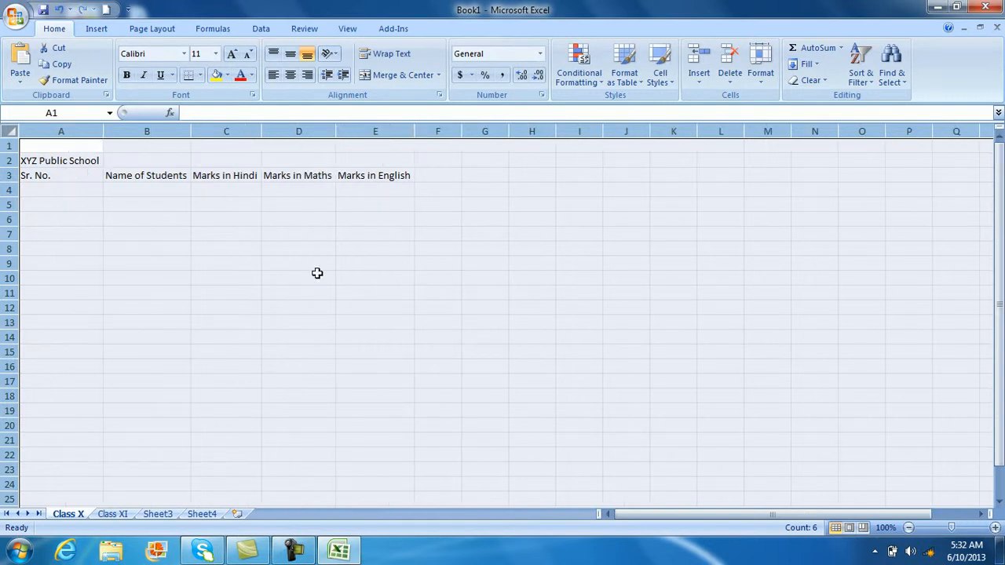
{"action": "left_click", "coordinate": [312, 278]}
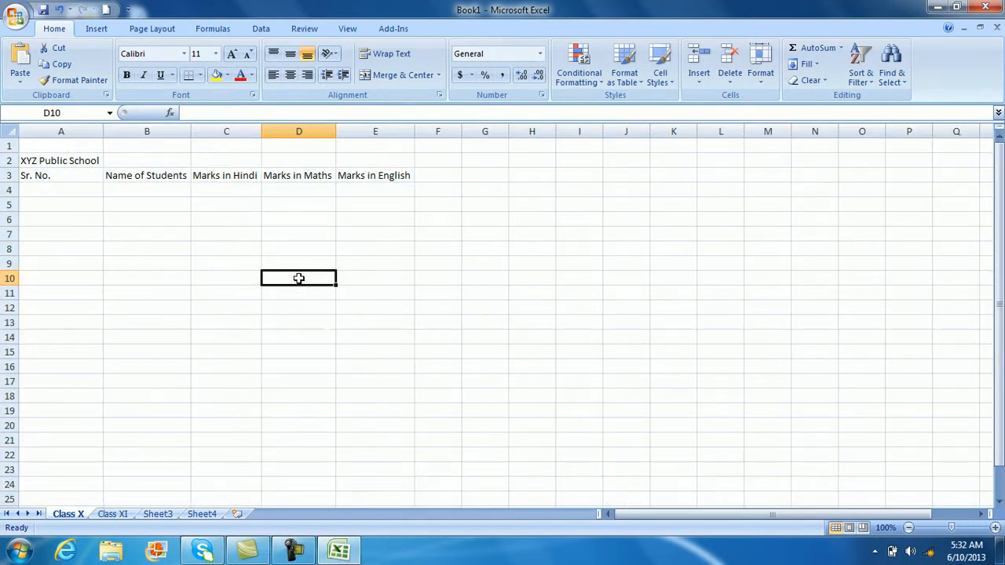
- Enter the serial numbers 1 to 5 under Sr. No. in cells A4 to A8
{"action": "left_click", "coordinate": [76, 192]}
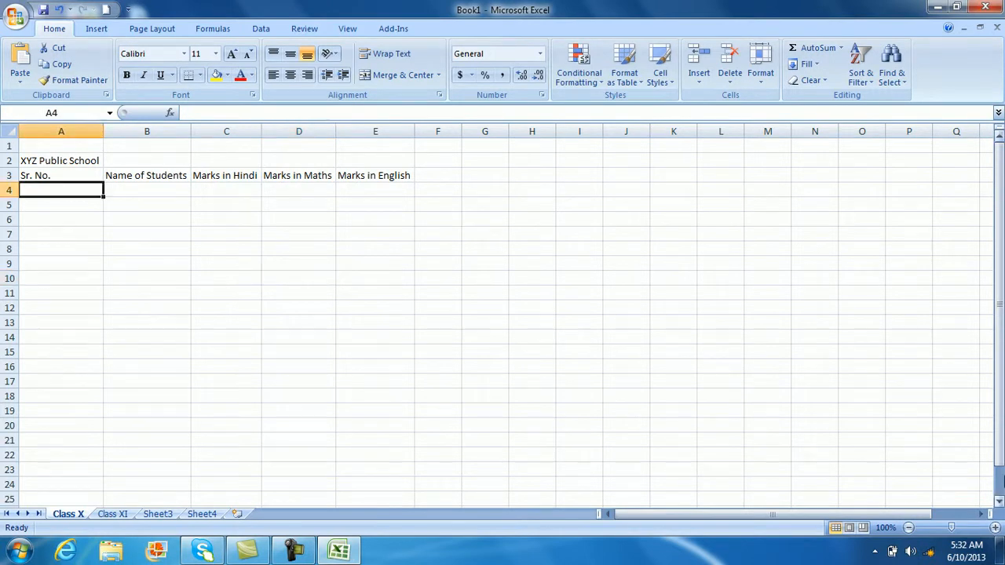
{"action": "type", "text": "1"}
{"action": "key", "text": "Return"}
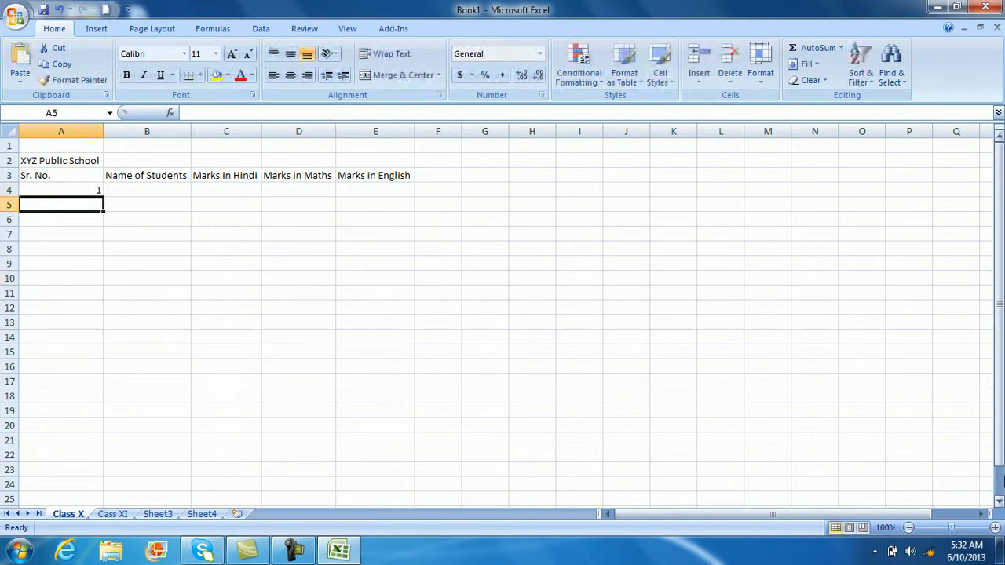
{"action": "type", "text": "2"}
{"action": "key", "text": "Return"}
{"action": "type", "text": "3"}
{"action": "key", "text": "Return"}
{"action": "type", "text": "4"}
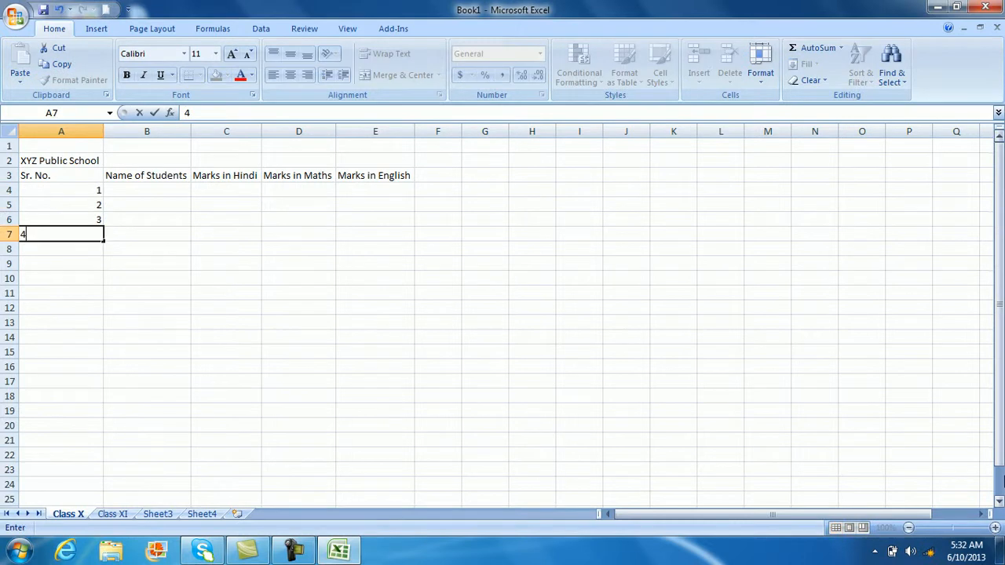
{"action": "key", "text": "Return"}
{"action": "type", "text": "5"}
{"action": "key", "text": "Return"}
- Enter X, Y, Z, P and Q under Name of Students in cells B4 to B8
{"action": "key", "text": "Up"}
{"action": "key", "text": "Up"}
{"action": "key", "text": "Up"}
{"action": "key", "text": "Up"}
{"action": "key", "text": "Up"}
{"action": "key", "text": "Right"}
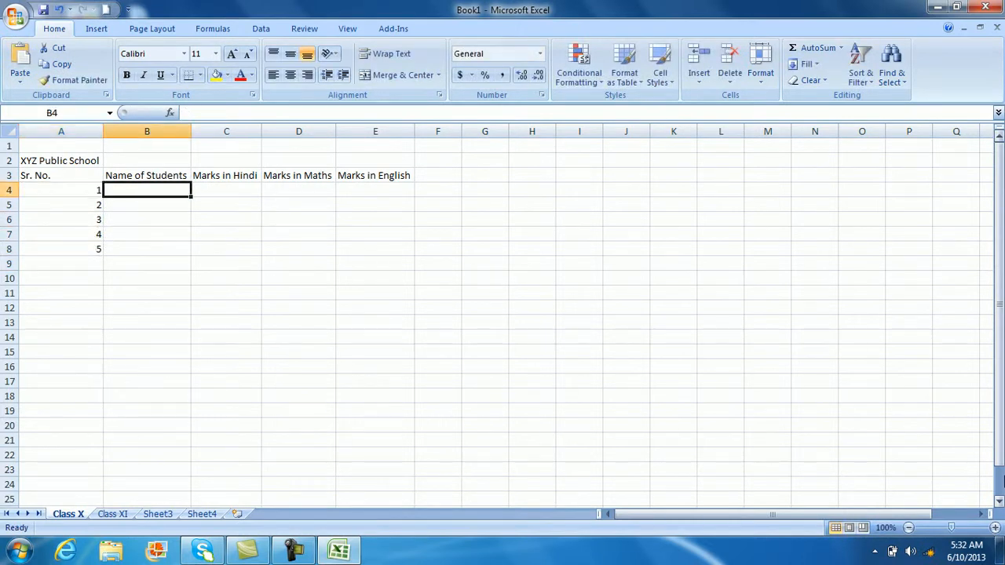
{"action": "type", "text": "X"}
{"action": "key", "text": "Return"}
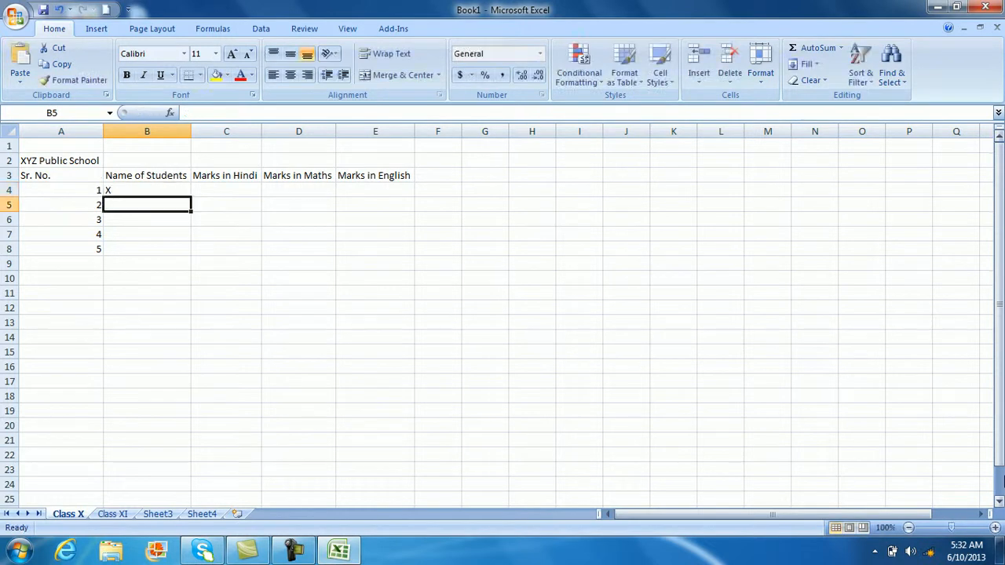
{"action": "type", "text": "Y"}
{"action": "key", "text": "Return"}
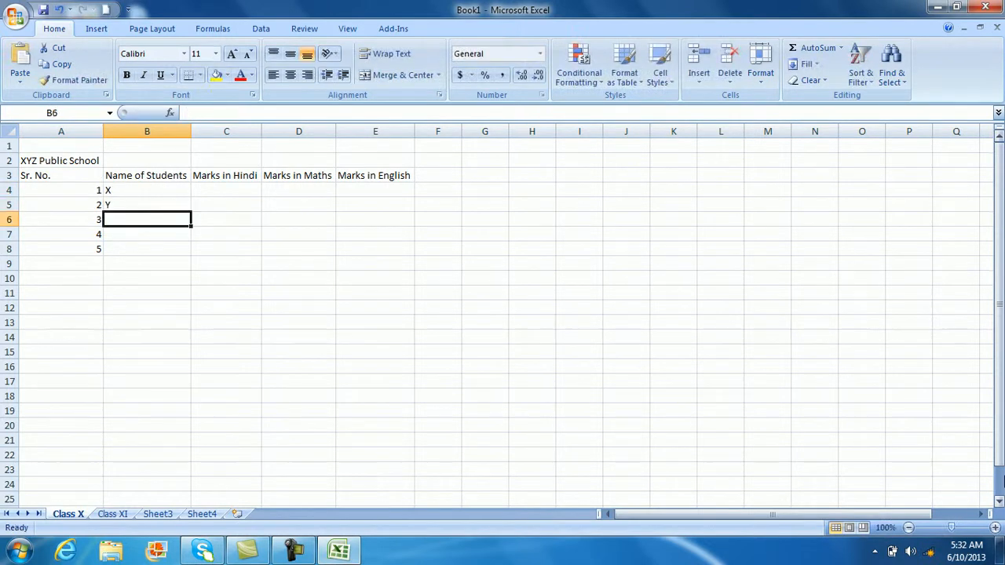
{"action": "type", "text": "Z"}
{"action": "key", "text": "Return"}
{"action": "type", "text": "P"}
{"action": "key", "text": "Return"}
{"action": "type", "text": "Q"}
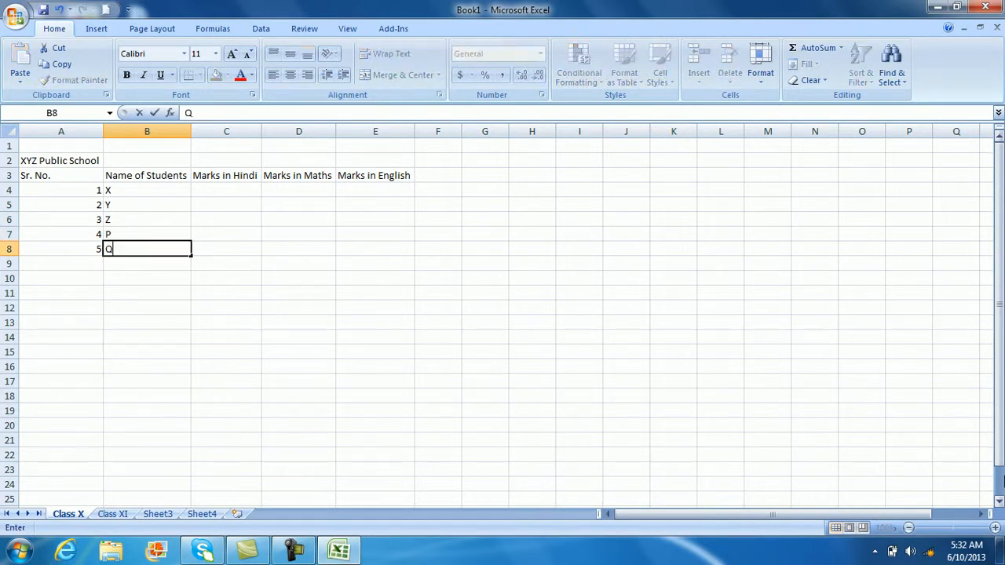
{"action": "key", "text": "Tab"}
- Enter student X's marks in row 4: 50 in Hindi, 25 in Maths and 95 in English
{"action": "key", "text": "Up"}
{"action": "key", "text": "Up"}
{"action": "key", "text": "Up"}
{"action": "key", "text": "Up"}
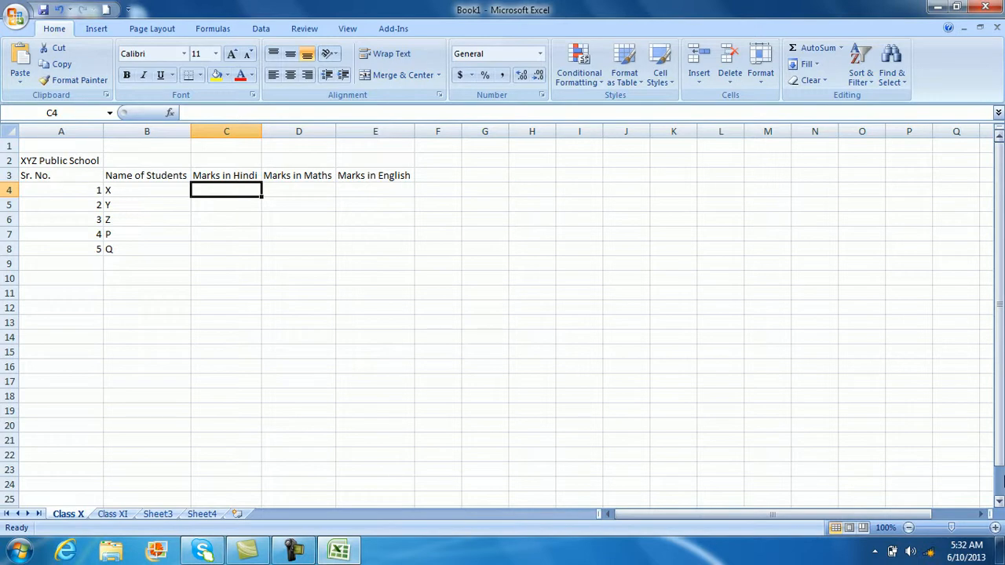
{"action": "type", "text": "50"}
{"action": "key", "text": "Tab"}
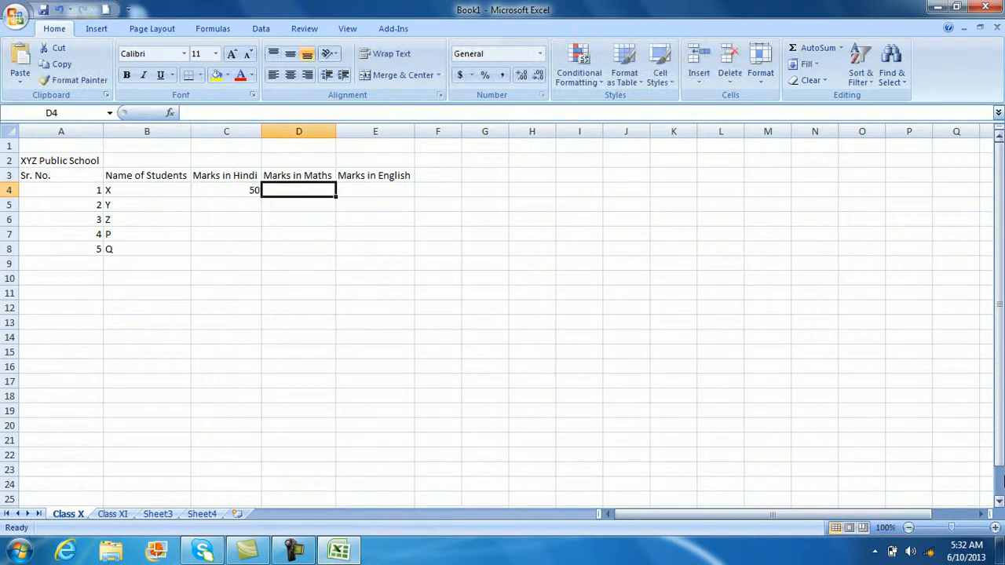
{"action": "type", "text": "25"}
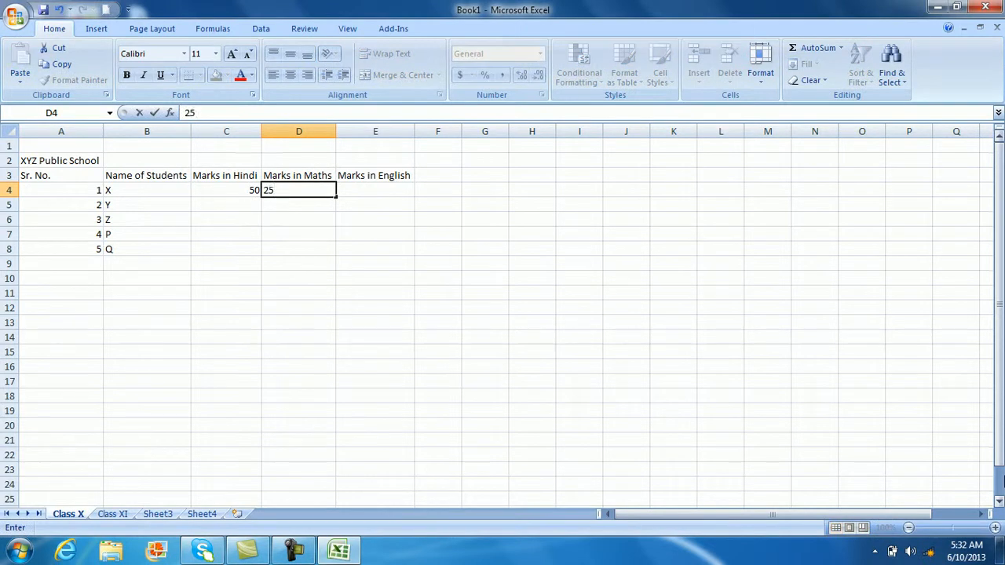
{"action": "key", "text": "Tab"}
{"action": "type", "text": "95"}
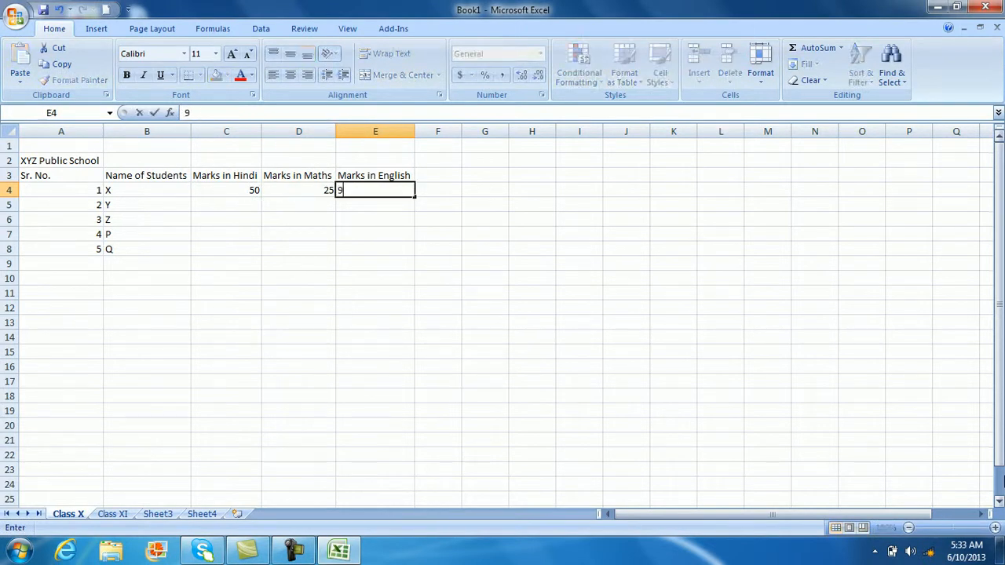
{"action": "key", "text": "Return"}
- Enter student Y's marks in row 5: 40 in Hindi, 25 in Maths and 45 in English
{"action": "key", "text": "Left"}
{"action": "key", "text": "Left"}
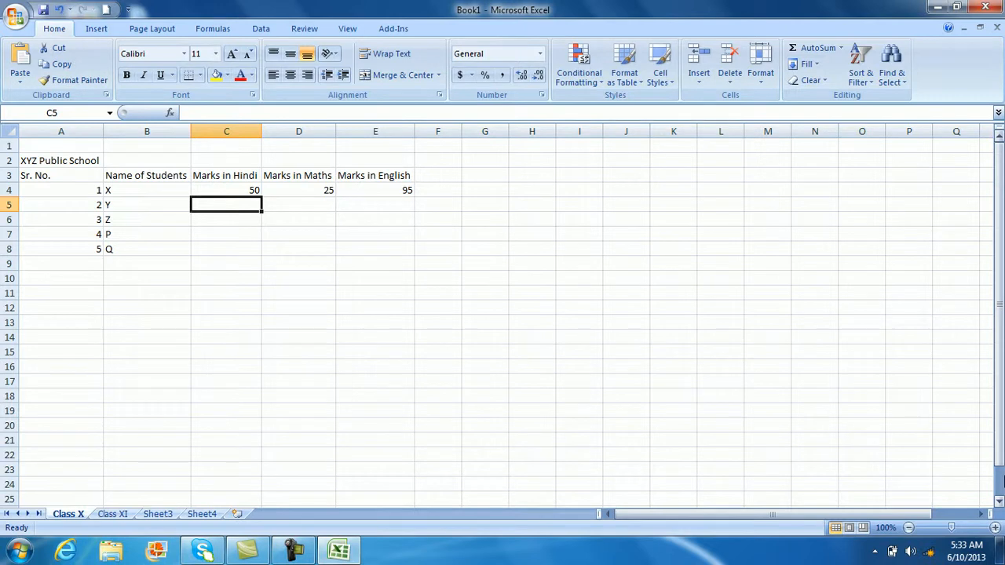
{"action": "type", "text": "40"}
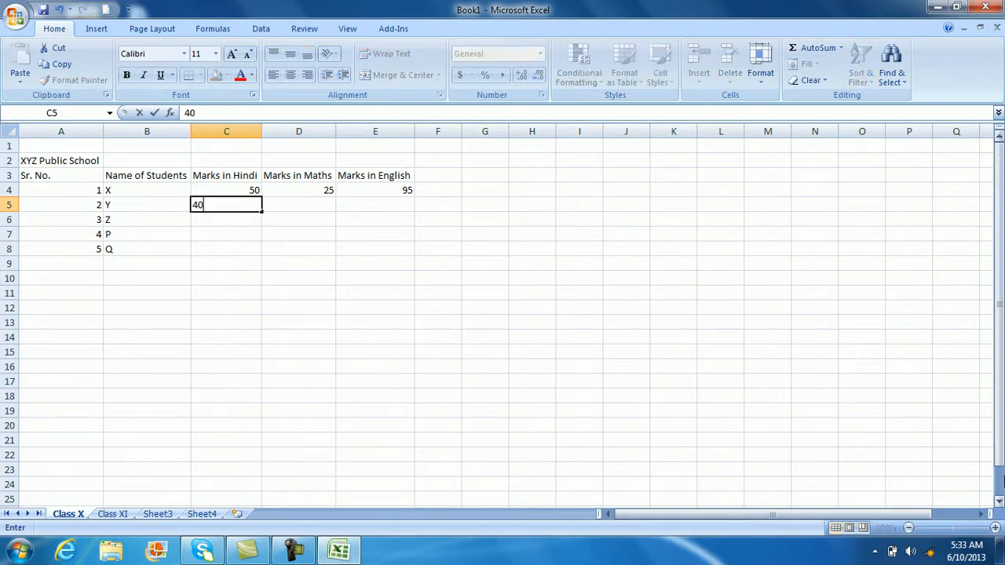
{"action": "key", "text": "Tab"}
{"action": "type", "text": "25"}
{"action": "key", "text": "Tab"}
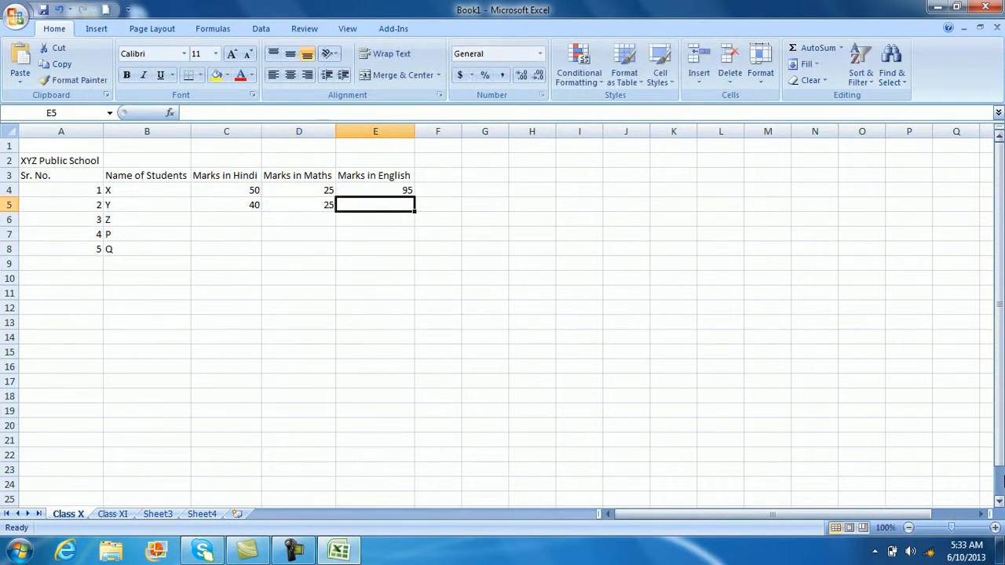
{"action": "type", "text": "45"}
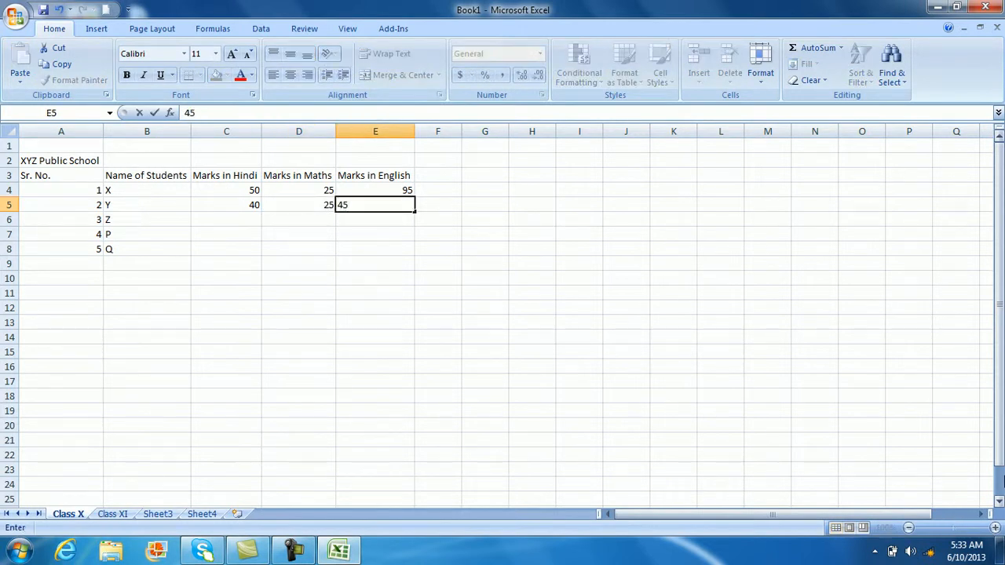
{"action": "key", "text": "Return"}
- Enter student Z's marks in row 6: 50 in Hindi, 40 in Maths and 25 in English
{"action": "key", "text": "Left"}
{"action": "key", "text": "Left"}
{"action": "type", "text": "50"}
{"action": "key", "text": "Tab"}
{"action": "type", "text": "40"}
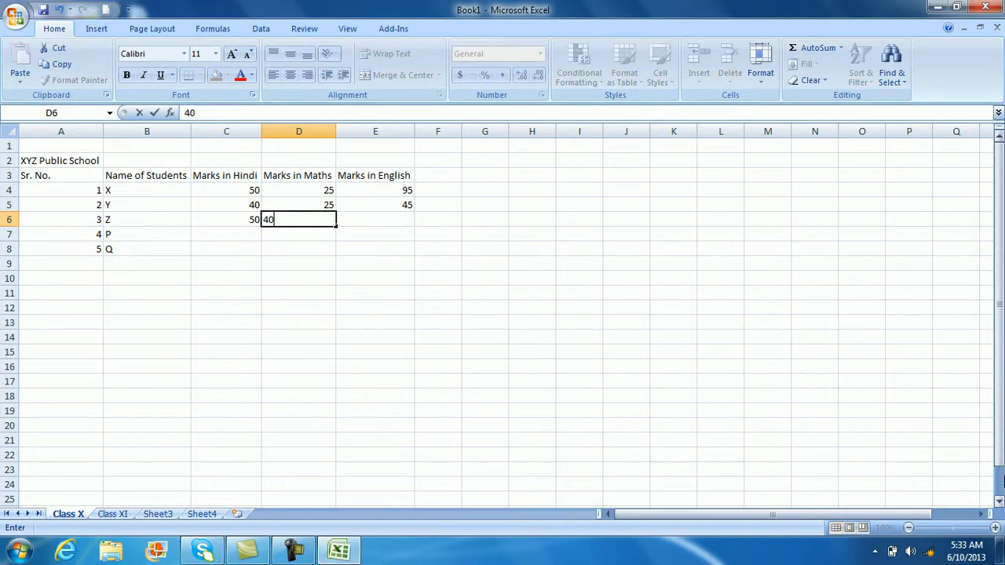
{"action": "key", "text": "Tab"}
{"action": "type", "text": "25"}
{"action": "key", "text": "Tab"}
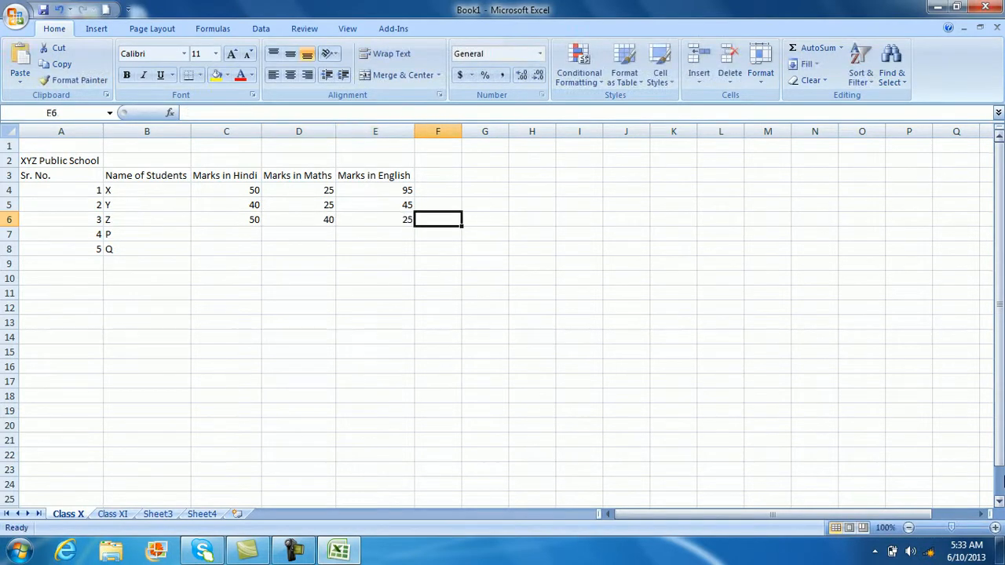
- Enter student P's marks in row 7: 30 in Hindi, 20 in Maths and 85 in English
{"action": "key", "text": "Down"}
{"action": "key", "text": "Left"}
{"action": "key", "text": "Left"}
{"action": "key", "text": "Left"}
{"action": "type", "text": "30"}
{"action": "key", "text": "Tab"}
{"action": "type", "text": "20"}
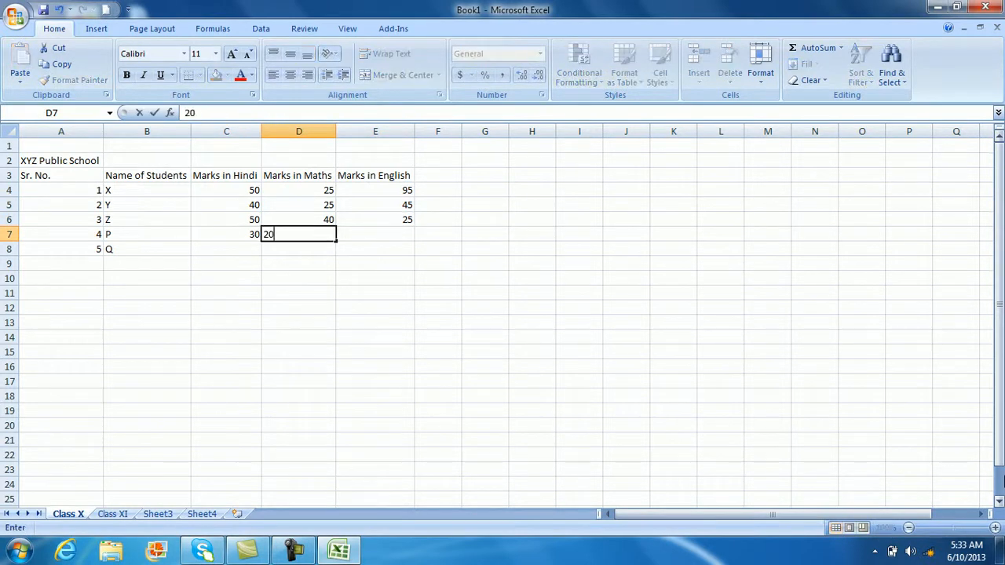
{"action": "key", "text": "Tab"}
{"action": "type", "text": "85"}
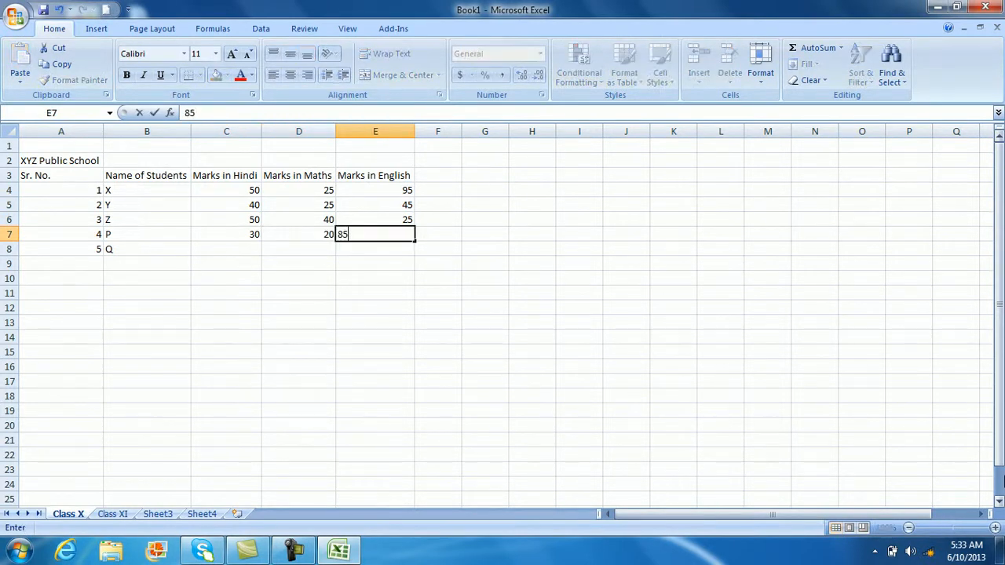
{"action": "key", "text": "Return"}
- Enter student Q's marks in row 8: 15 in Hindi, 10 in Maths and 50 in English
{"action": "key", "text": "Left"}
{"action": "key", "text": "Left"}
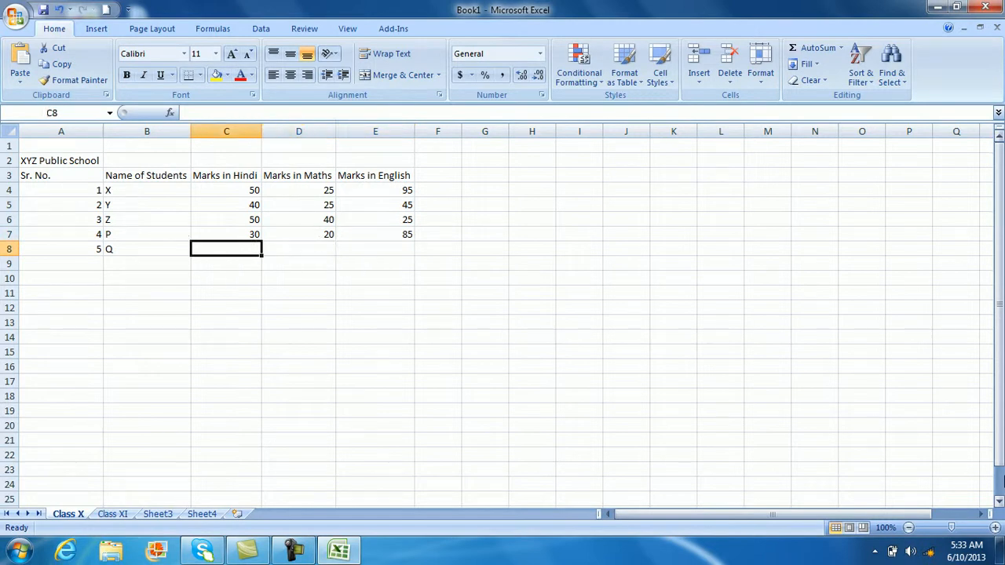
{"action": "type", "text": "15"}
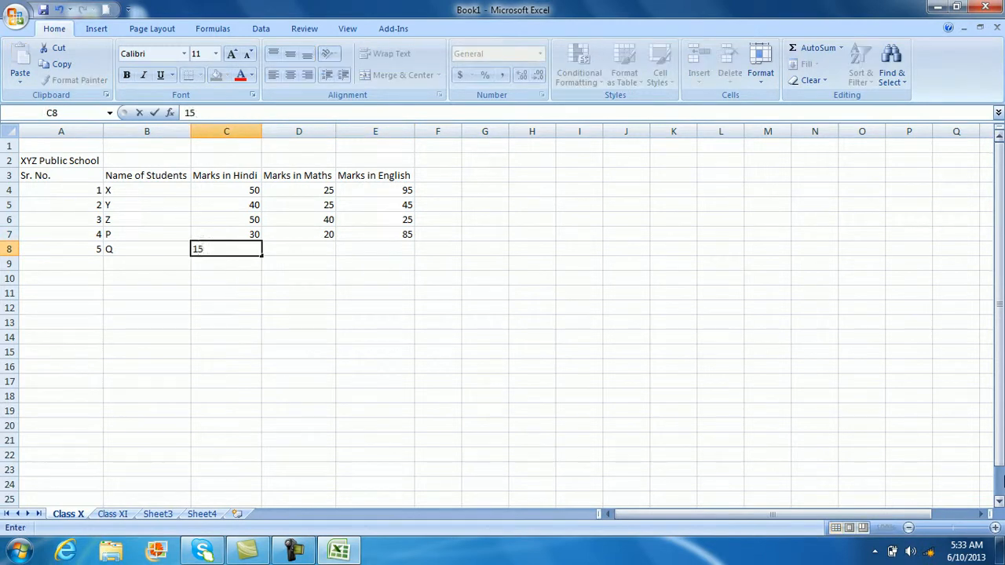
{"action": "key", "text": "Tab"}
{"action": "type", "text": "10"}
{"action": "key", "text": "Tab"}
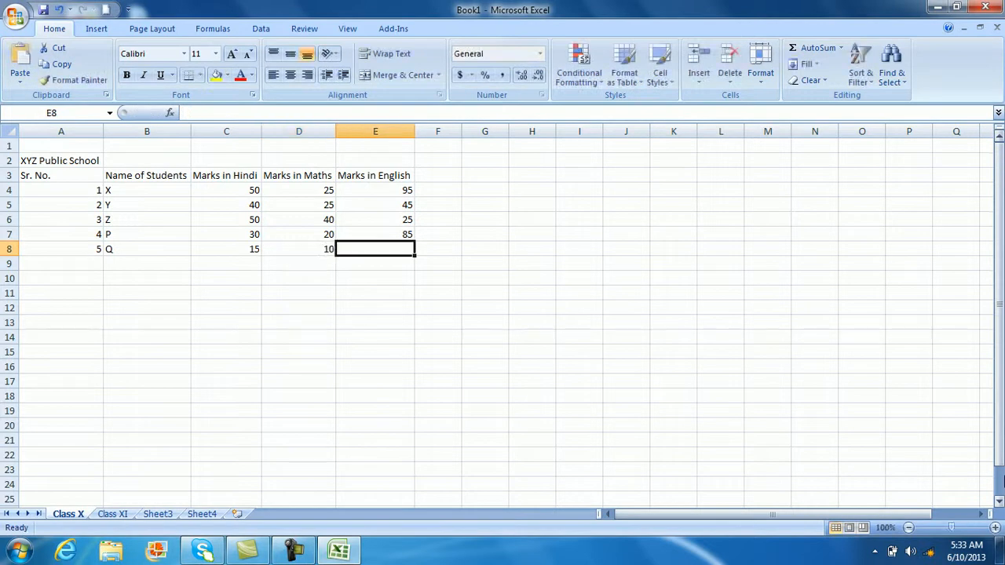
{"action": "type", "text": "50"}
{"action": "key", "text": "Return"}
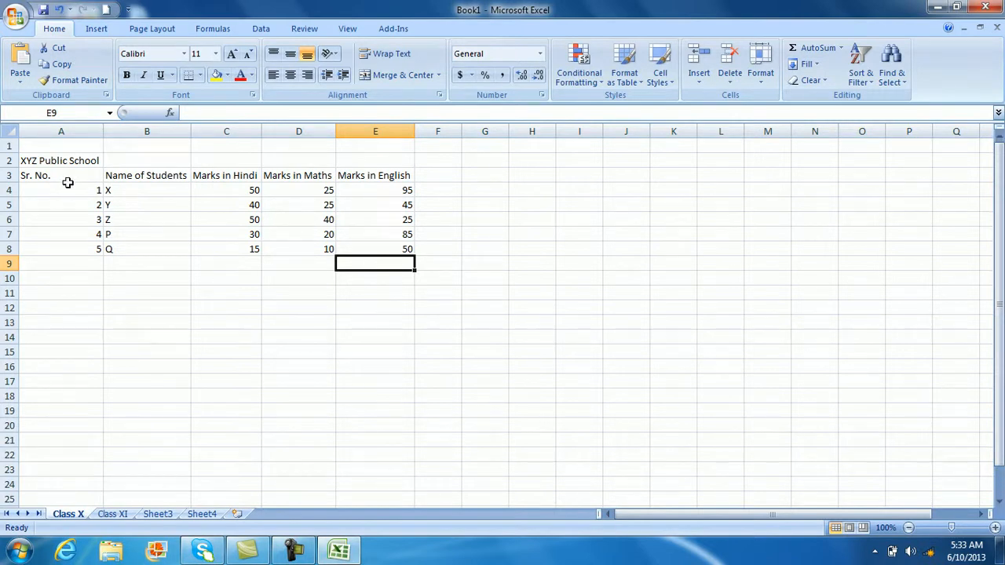
- Review the Sr. No. cells A3 to A8 and the student names in B4 to B8 by selecting each range
{"action": "left_click_drag", "start_coordinate": [67, 182], "coordinate": [65, 249]}
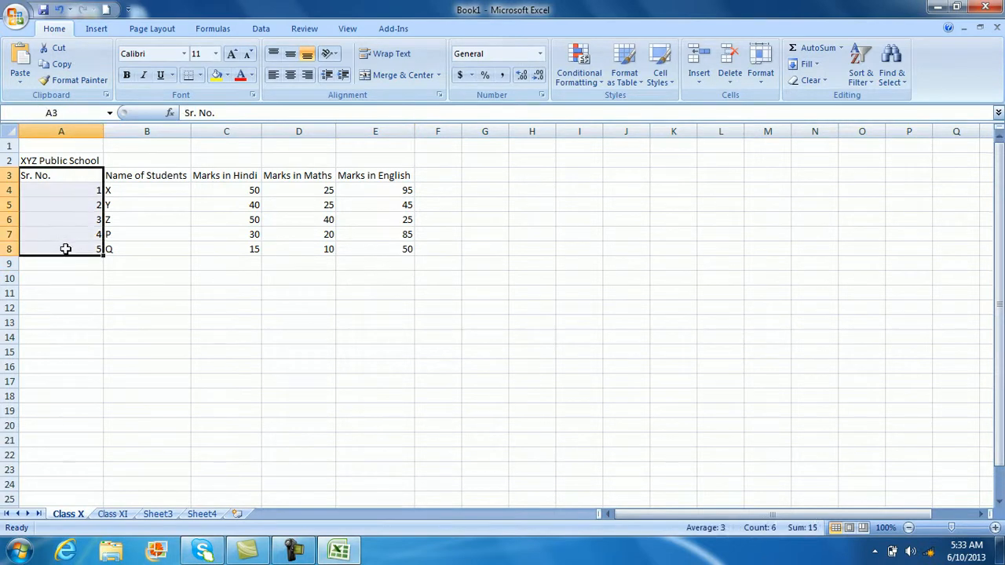
{"action": "left_click", "coordinate": [162, 278]}
{"action": "left_click_drag", "start_coordinate": [134, 189], "coordinate": [134, 252]}
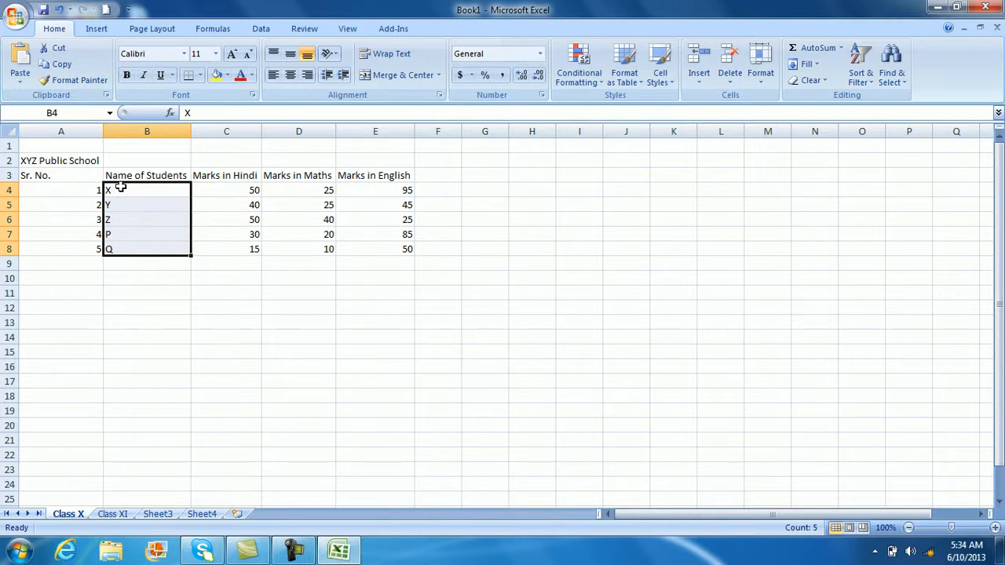
{"action": "left_click", "coordinate": [137, 249]}
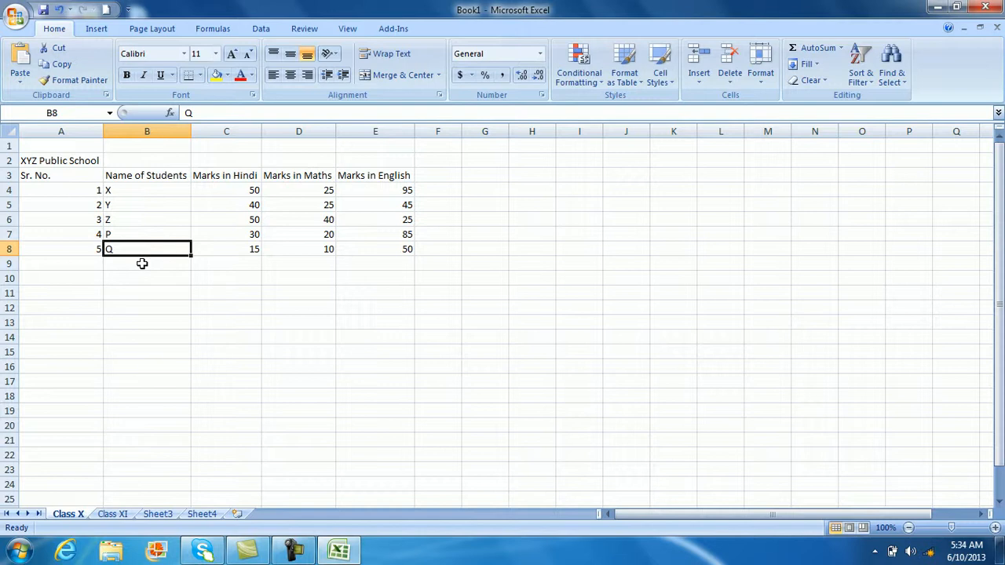
- Center the serial numbers in cells A4 to A8, dismissing the Norton warning pop-up
{"action": "left_click", "coordinate": [182, 294]}
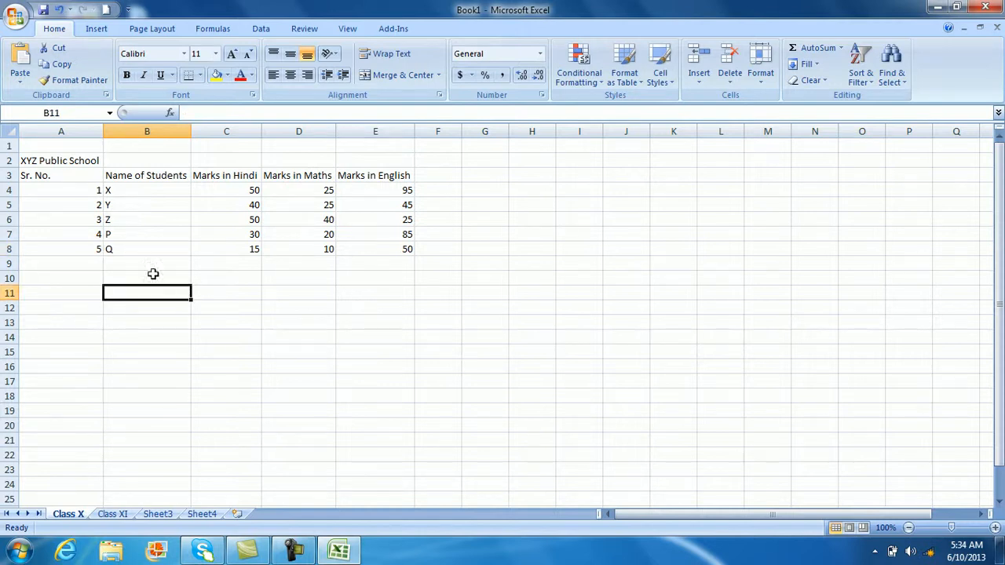
{"action": "left_click_drag", "start_coordinate": [67, 189], "coordinate": [77, 250]}
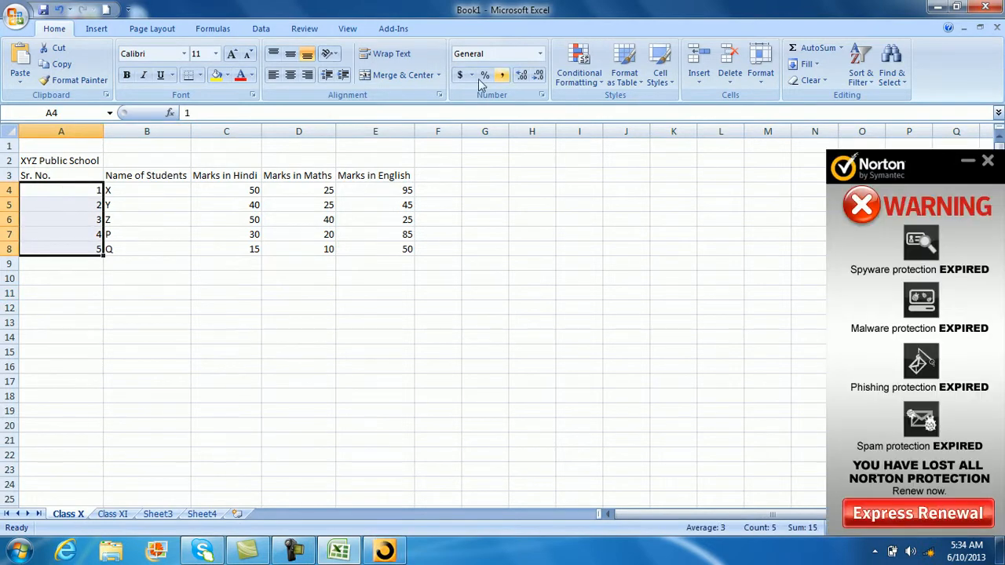
{"action": "left_click", "coordinate": [989, 165]}
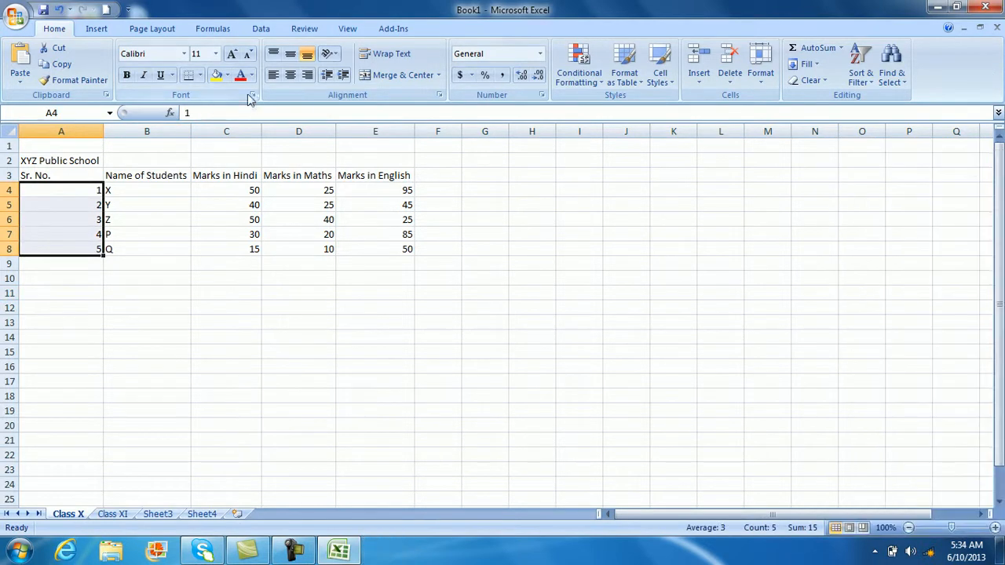
{"action": "left_click", "coordinate": [307, 74]}
{"action": "left_click_drag", "start_coordinate": [62, 189], "coordinate": [73, 247]}
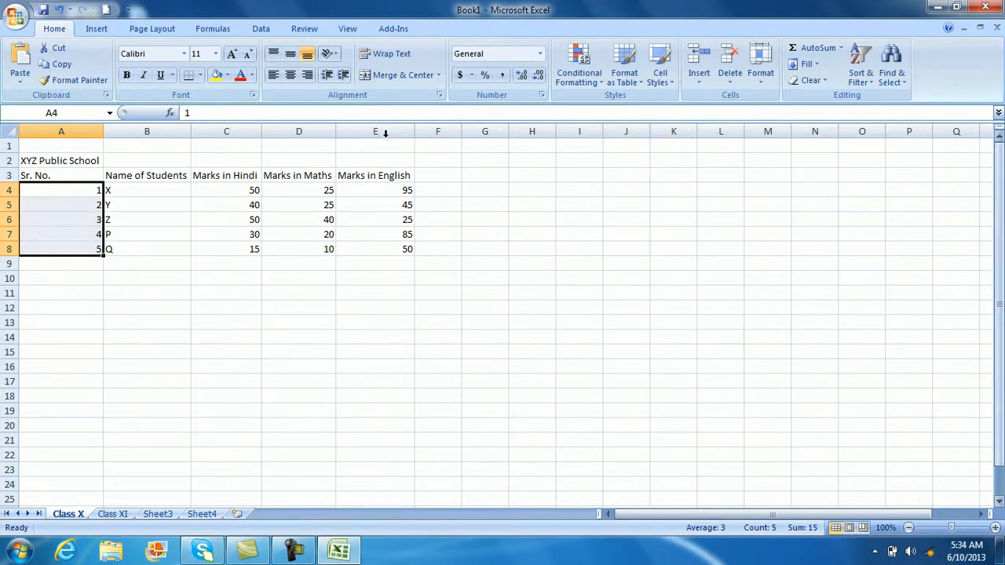
{"action": "left_click", "coordinate": [294, 76]}
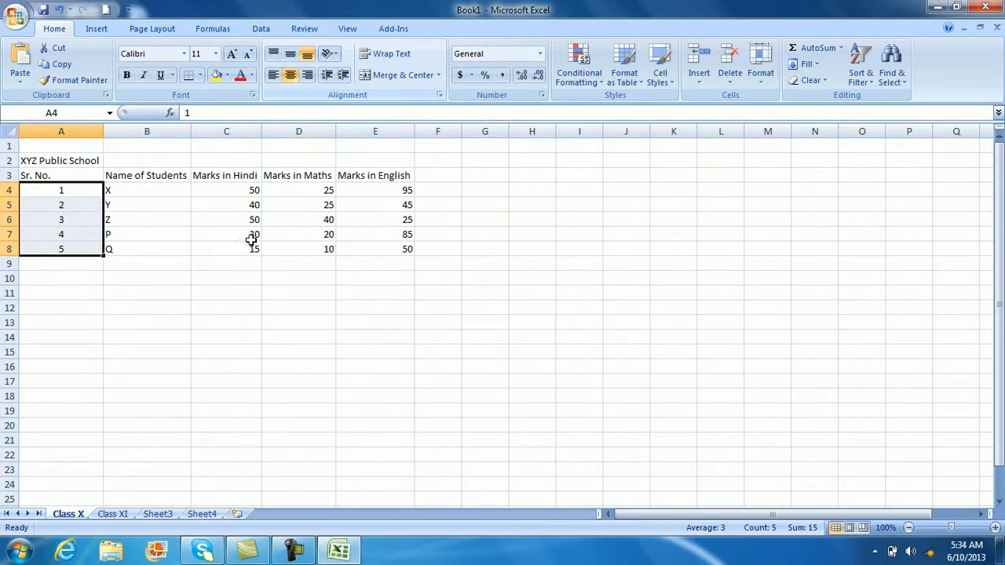
{"action": "left_click", "coordinate": [250, 297]}
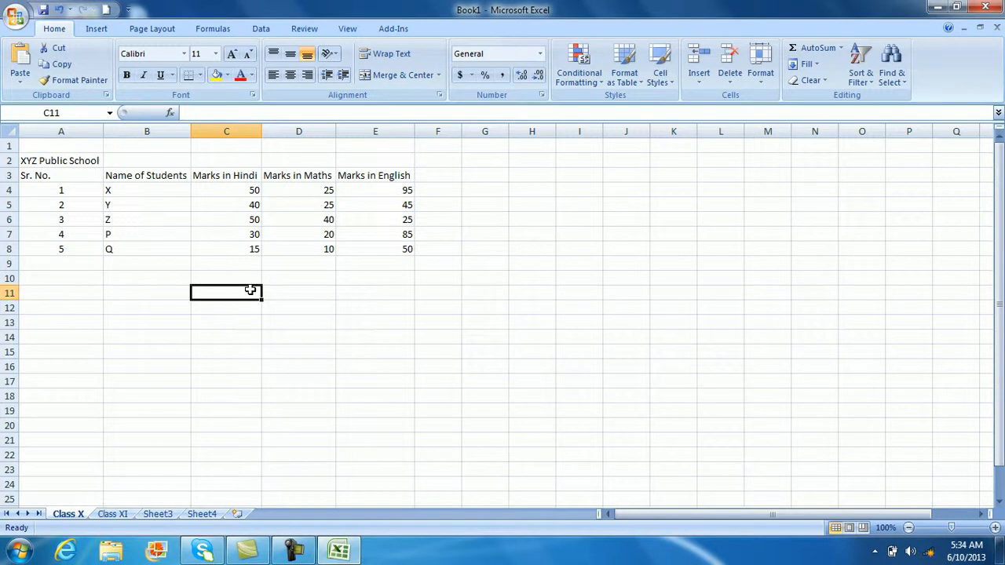
- Center the student names in cells B4 to B8
{"action": "left_click_drag", "start_coordinate": [160, 192], "coordinate": [164, 246]}
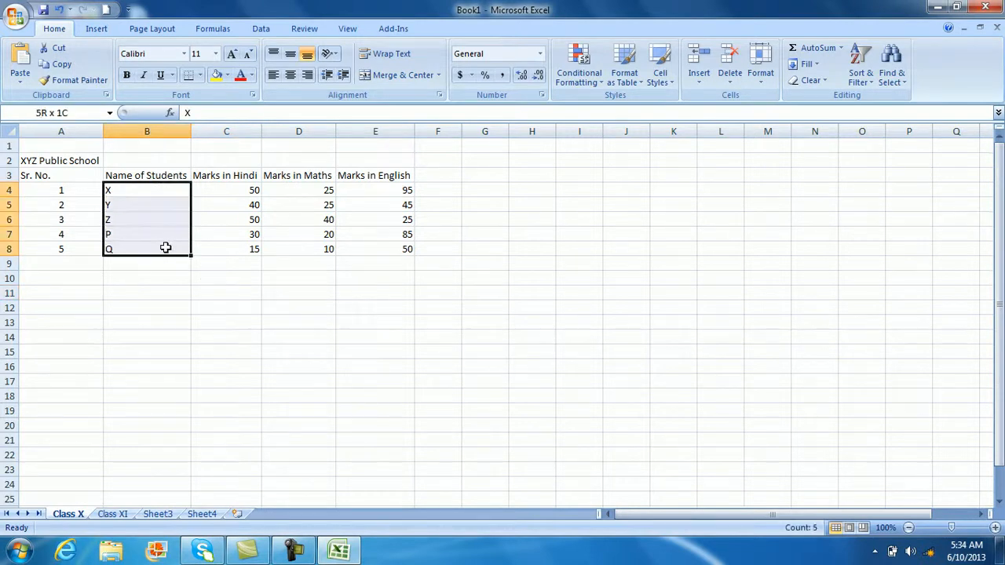
{"action": "left_click", "coordinate": [294, 80]}
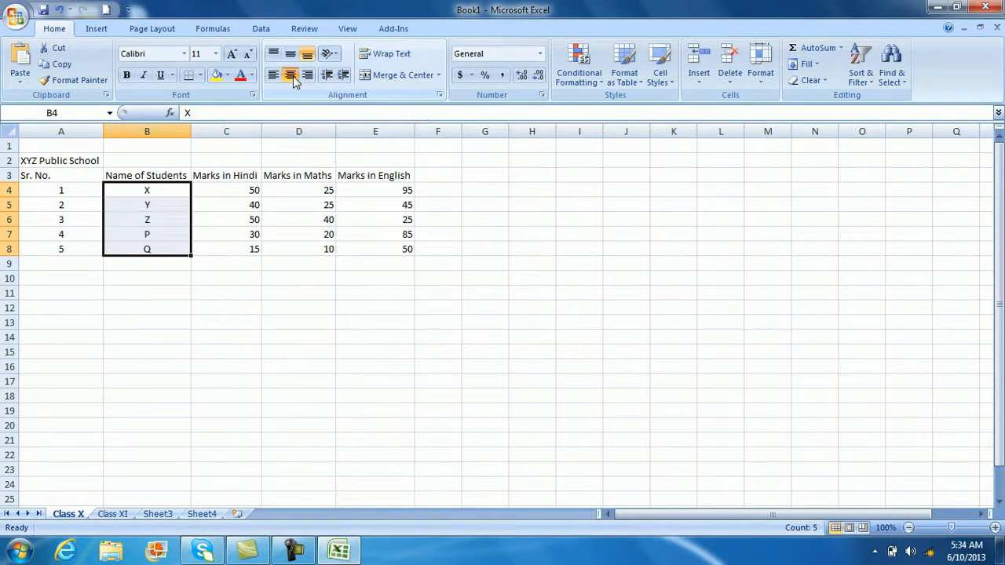
{"action": "left_click", "coordinate": [164, 368]}
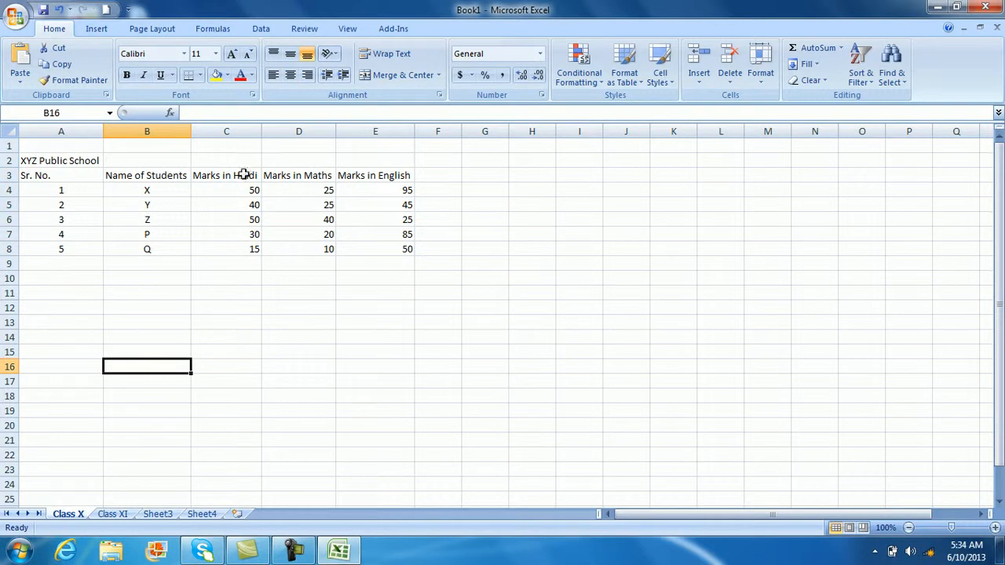
- Try left and right alignment on the student names in B4 to B8, and return them to centered
{"action": "left_click_drag", "start_coordinate": [183, 190], "coordinate": [191, 248]}
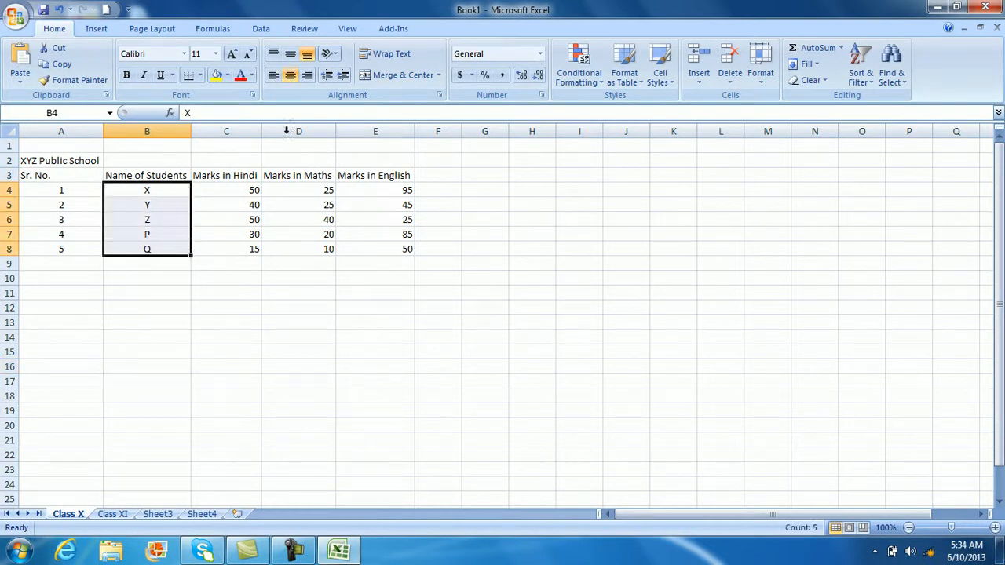
{"action": "left_click", "coordinate": [274, 76]}
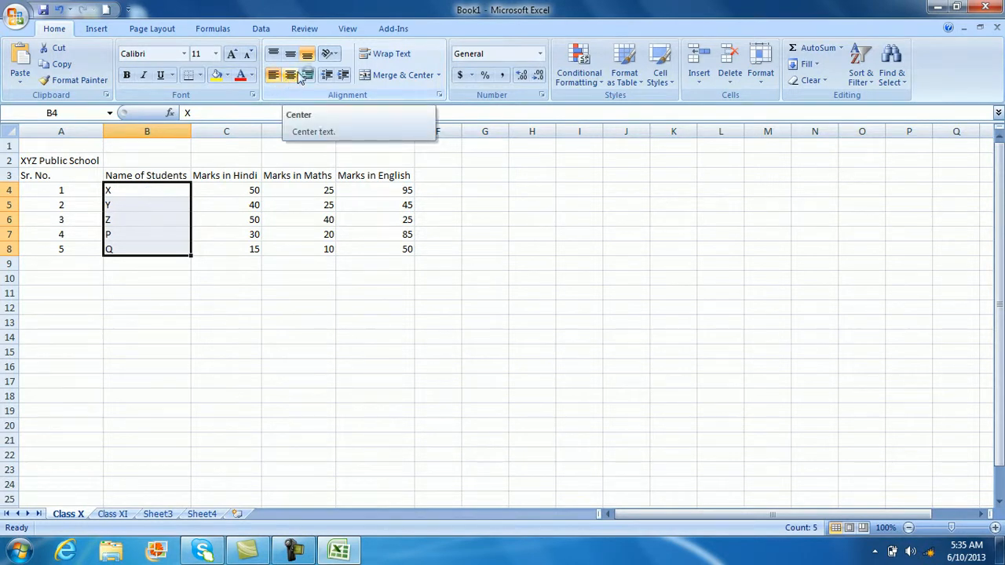
{"action": "left_click", "coordinate": [309, 77]}
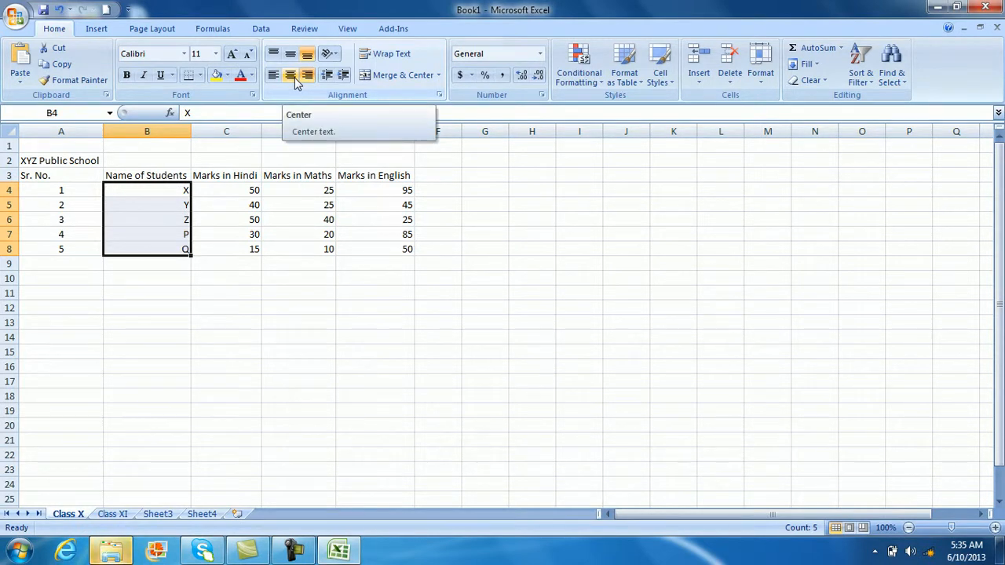
{"action": "left_click", "coordinate": [293, 77]}
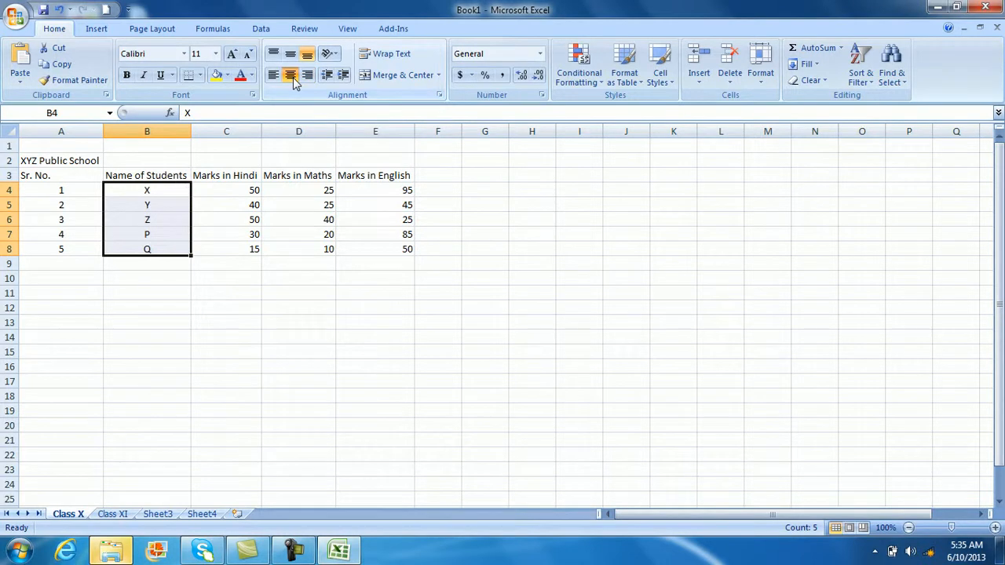
{"action": "left_click", "coordinate": [251, 268]}
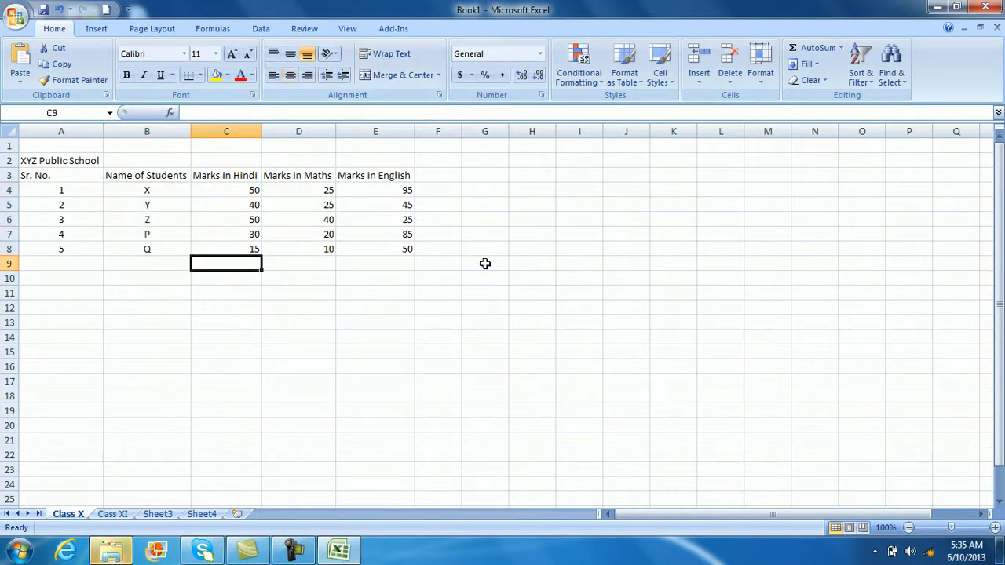
- Add the heading Total Marks in cell F3 and fit column F's width to it
{"action": "left_click", "coordinate": [443, 178]}
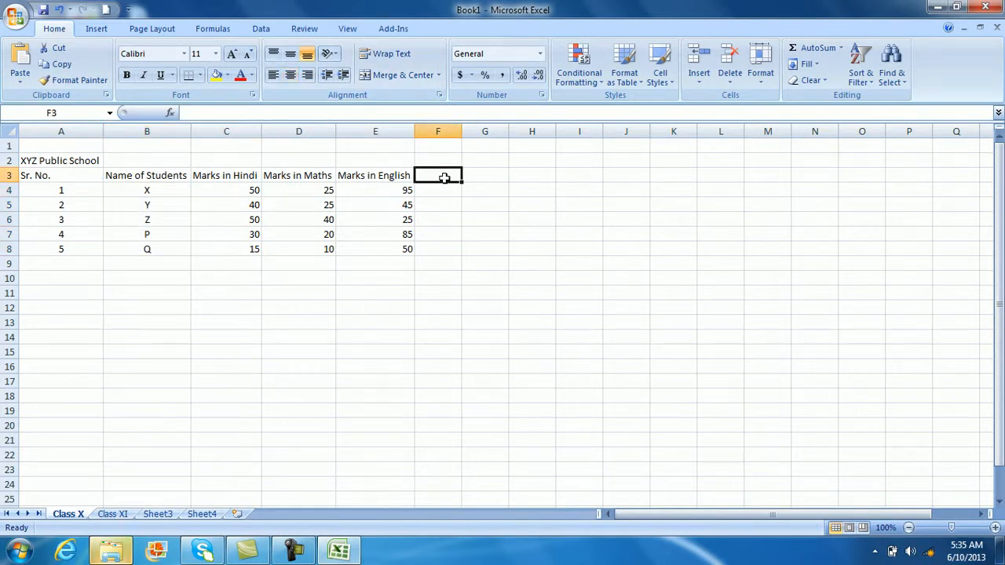
{"action": "type", "text": "To"}
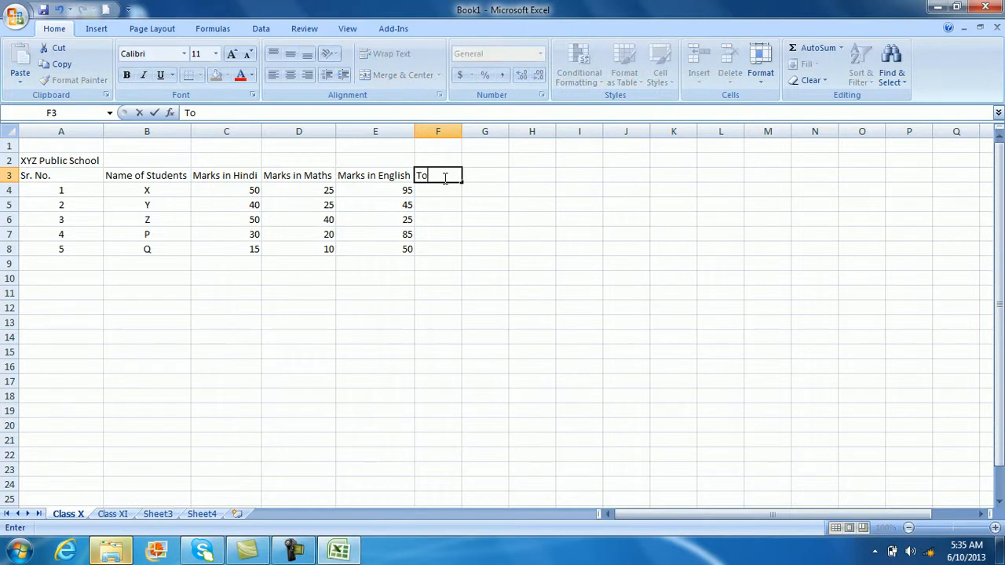
{"action": "type", "text": "tal"}
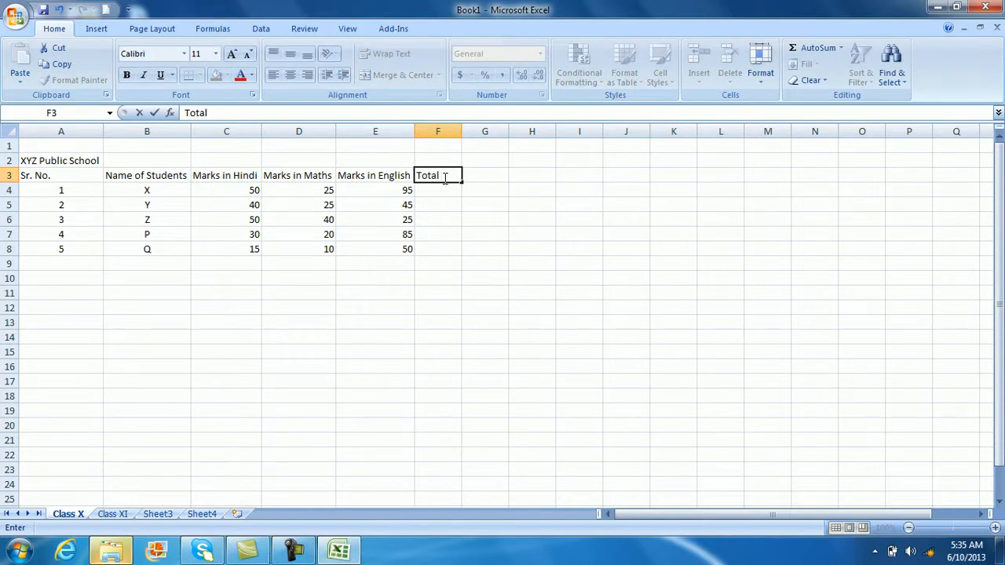
{"action": "type", "text": " Marks"}
{"action": "left_click", "coordinate": [452, 217]}
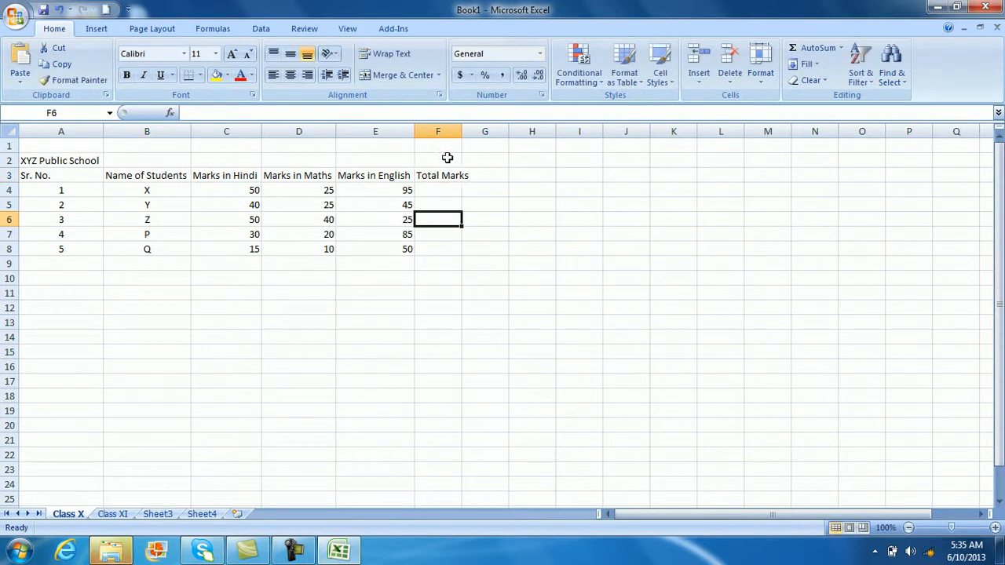
{"action": "left_click", "coordinate": [445, 175]}
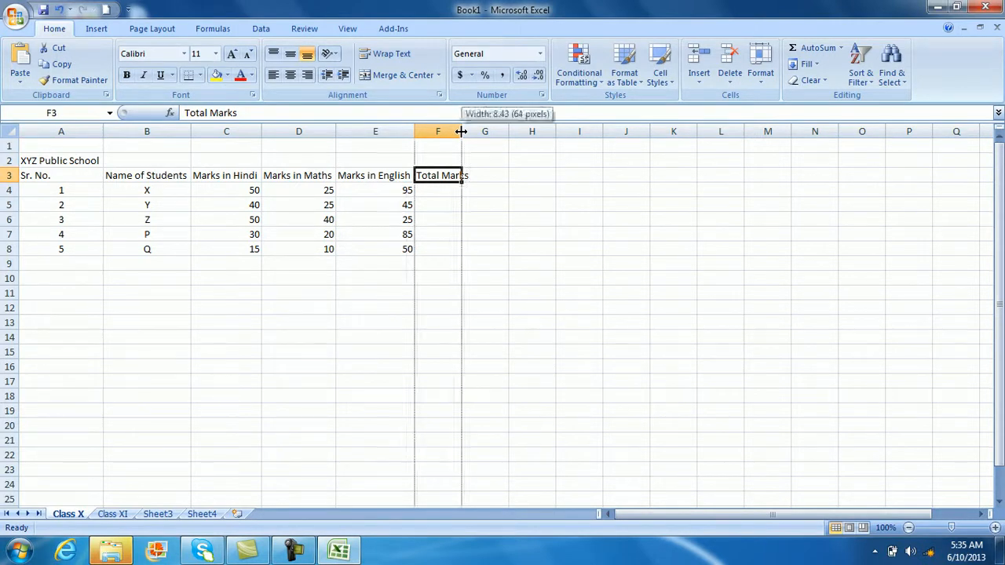
{"action": "double_click", "coordinate": [462, 132]}
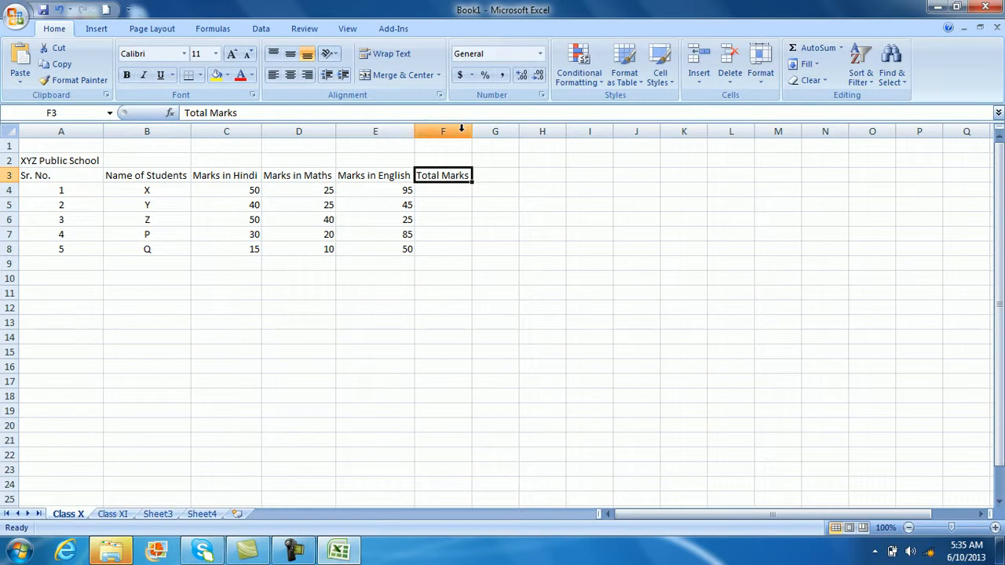
- Total student X's marks in cell F4 with the formula =SUM(C4:E4) and check the formula
{"action": "left_click", "coordinate": [451, 192]}
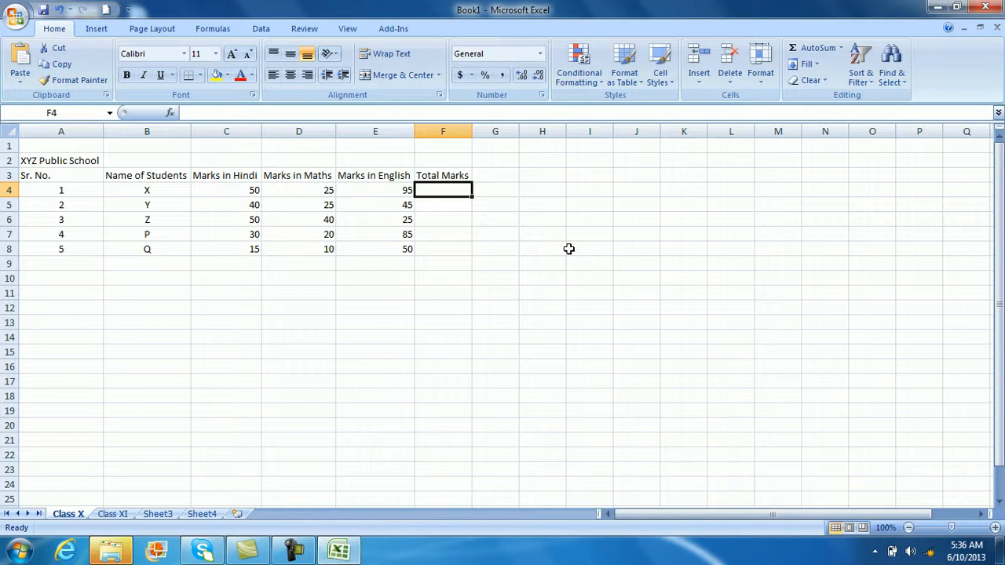
{"action": "type", "text": "="}
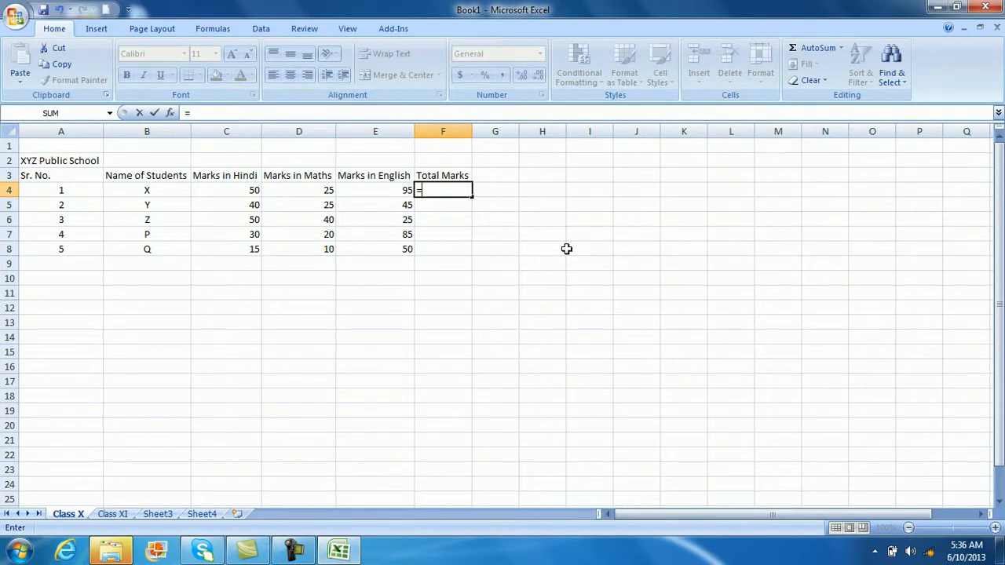
{"action": "type", "text": "SUM"}
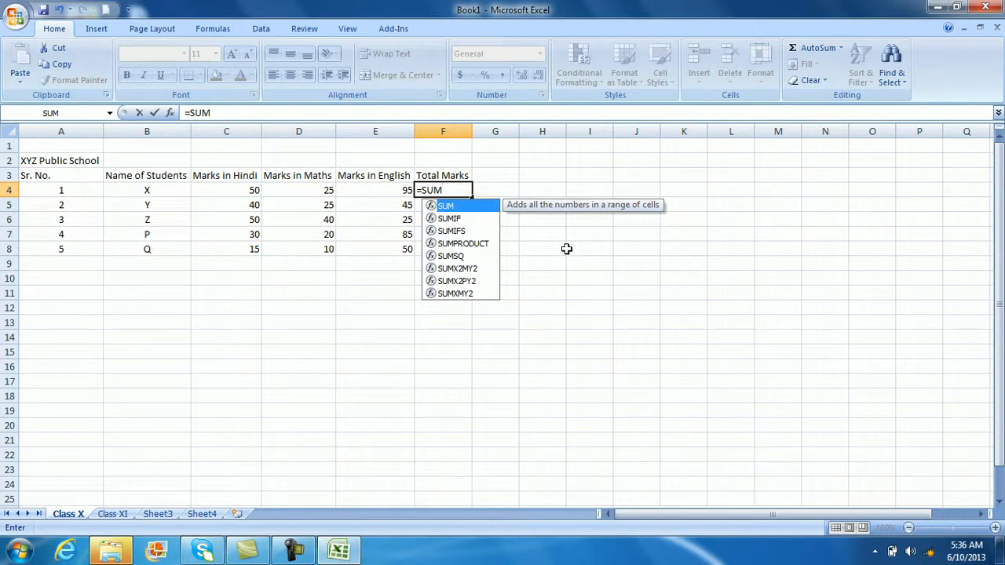
{"action": "type", "text": "("}
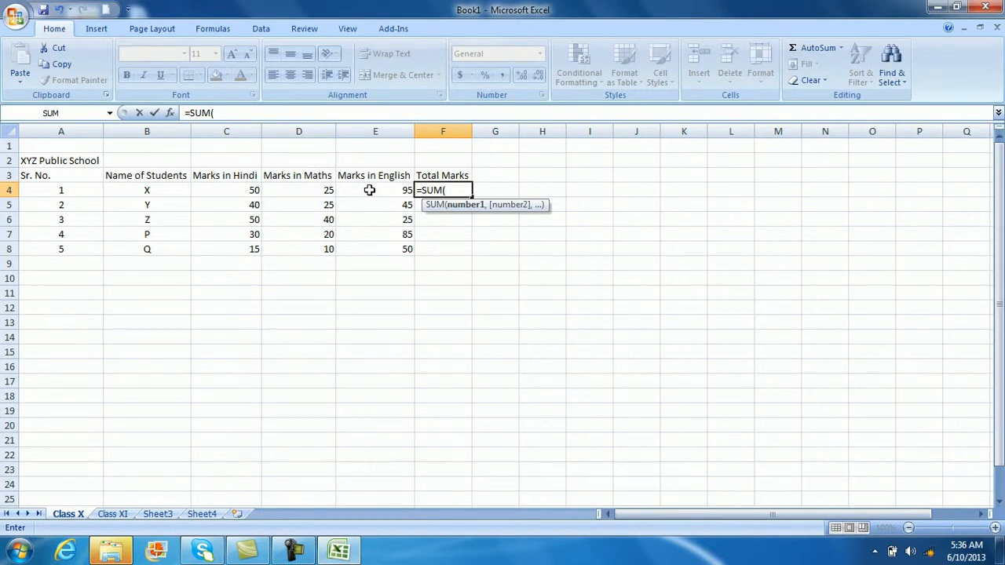
{"action": "left_click", "coordinate": [250, 192]}
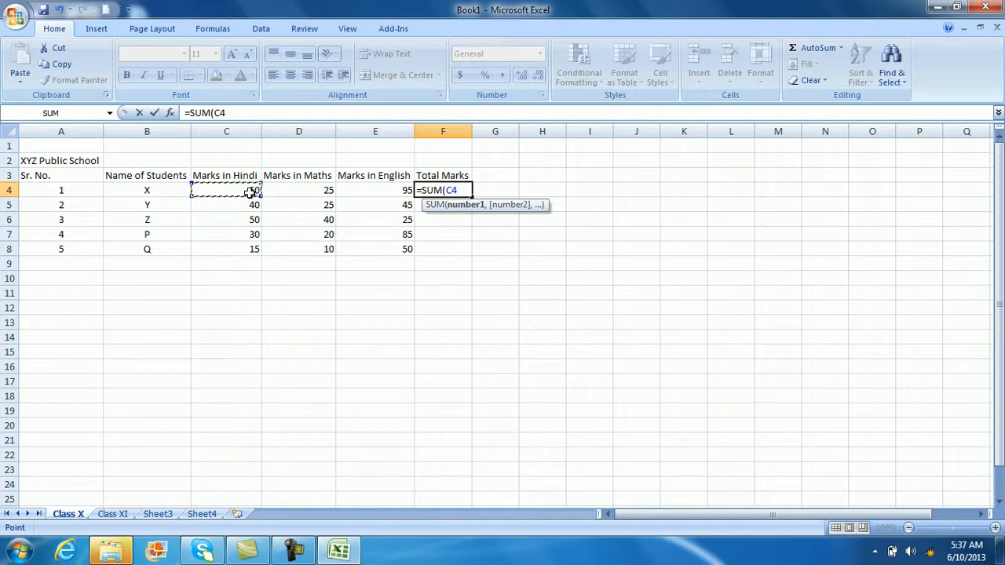
{"action": "key", "text": "F8"}
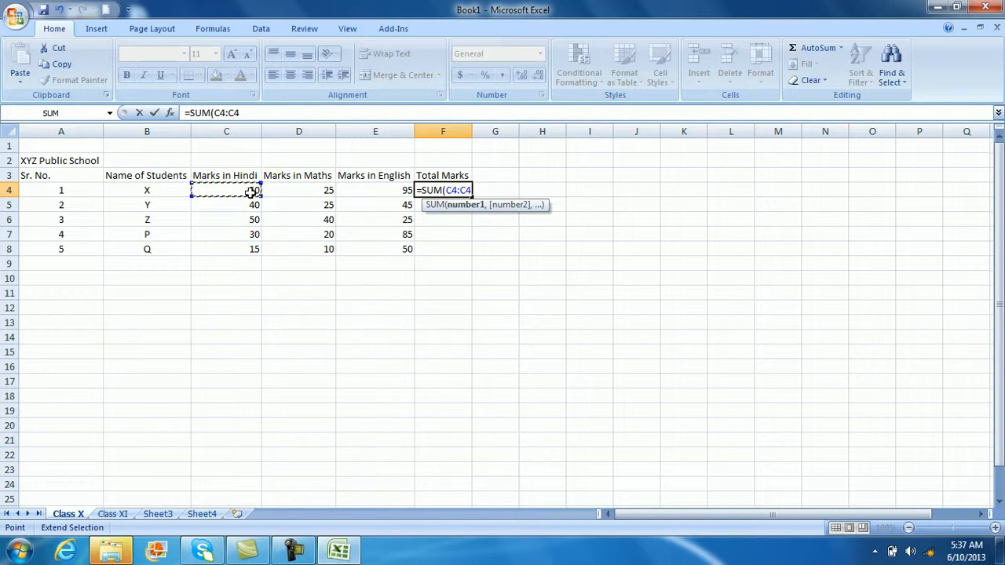
{"action": "left_click", "coordinate": [255, 113]}
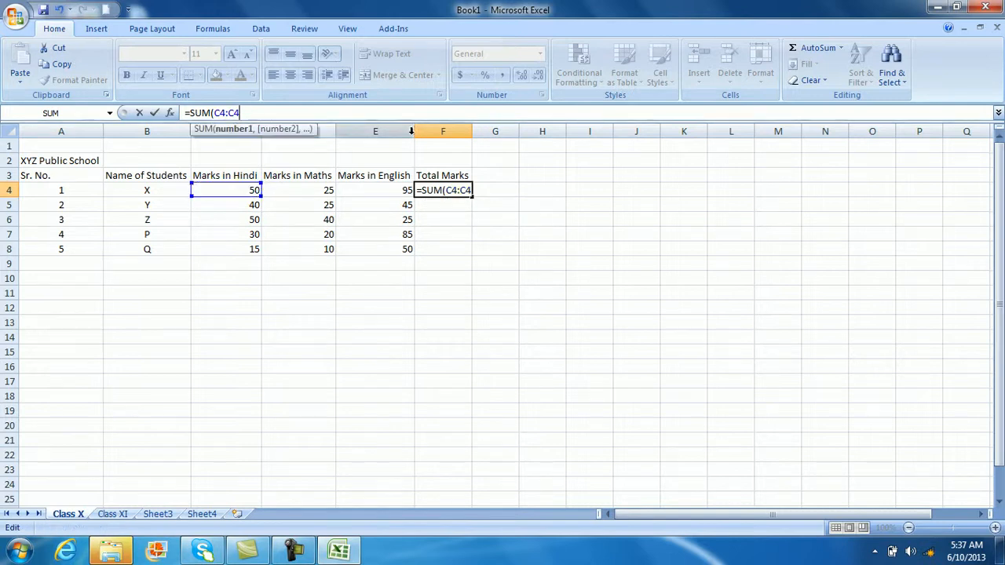
{"action": "key", "text": "BackSpace"}
{"action": "key", "text": "BackSpace"}
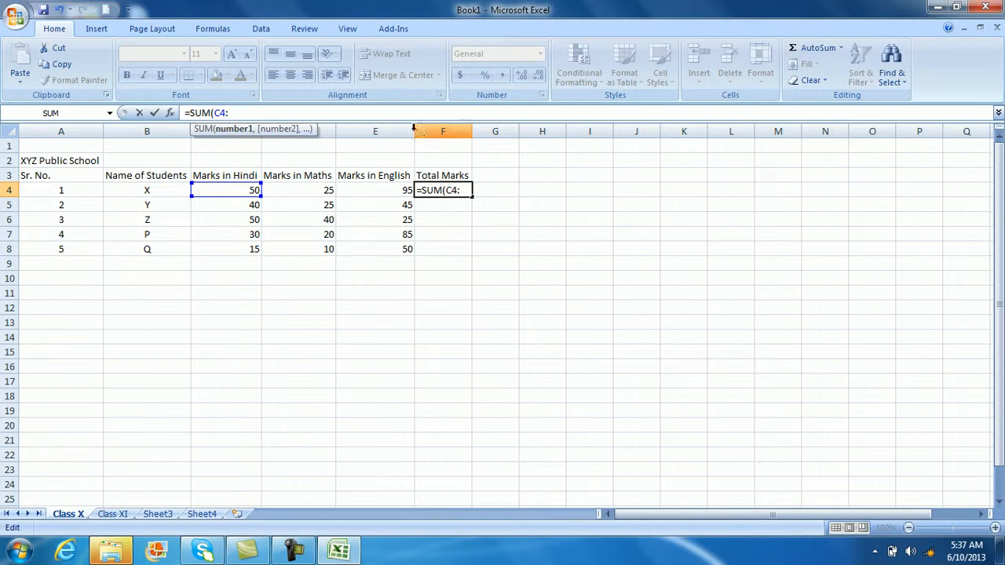
{"action": "left_click", "coordinate": [350, 193]}
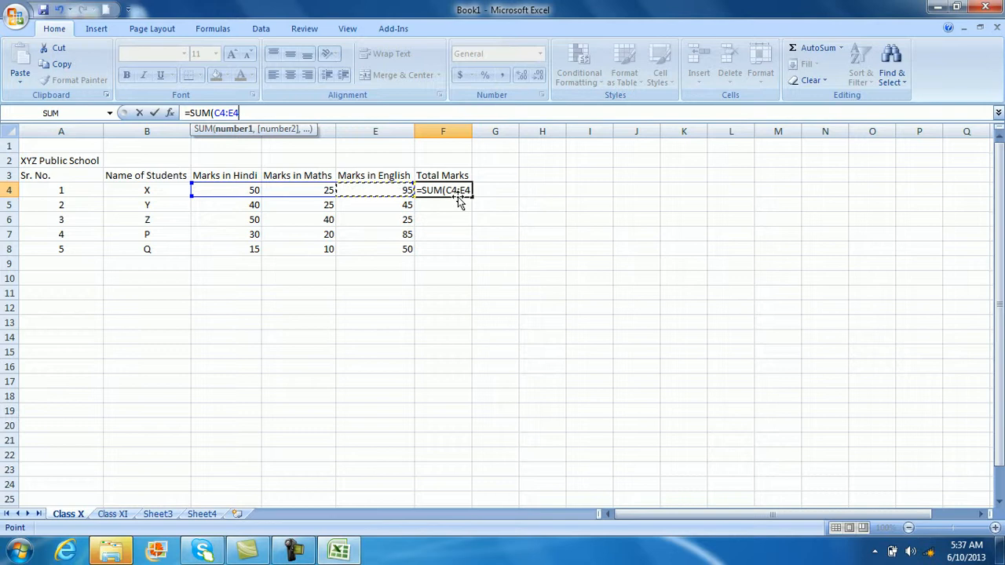
{"action": "type", "text": ")"}
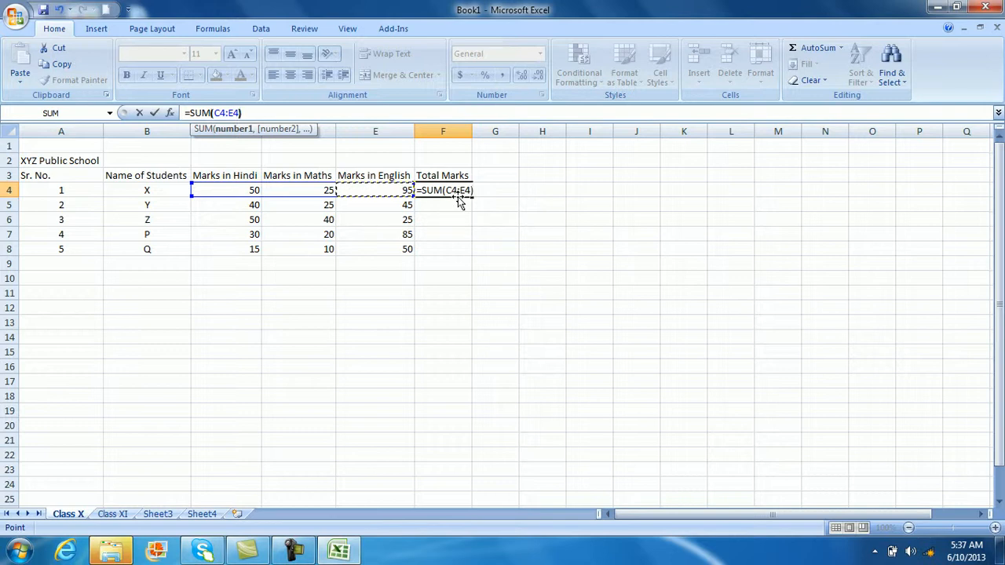
{"action": "key", "text": "Return"}
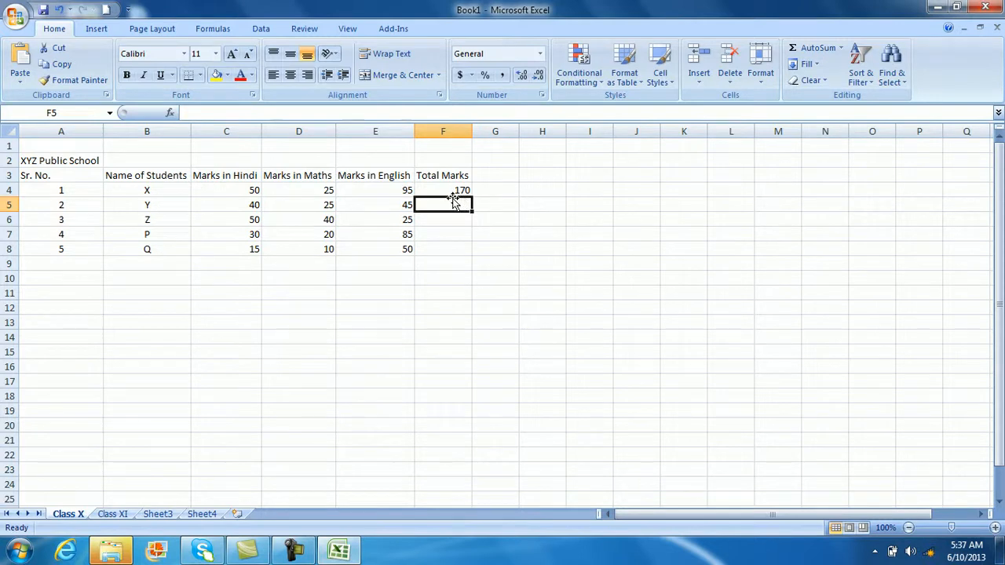
{"action": "left_click", "coordinate": [451, 196]}
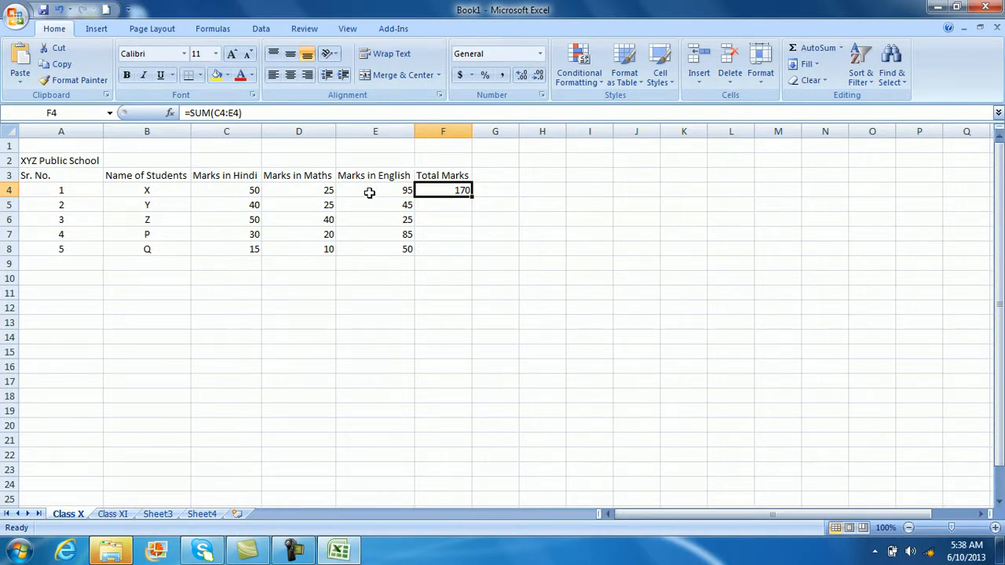
- Total student Y's marks in cell F5 with the formula =C5+D5+E5
{"action": "left_click", "coordinate": [436, 209]}
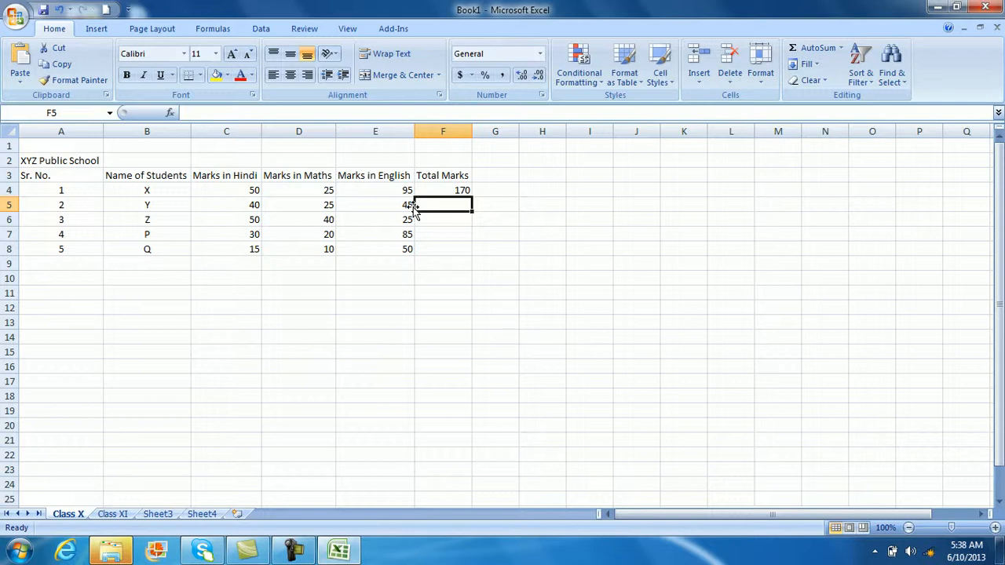
{"action": "type", "text": "="}
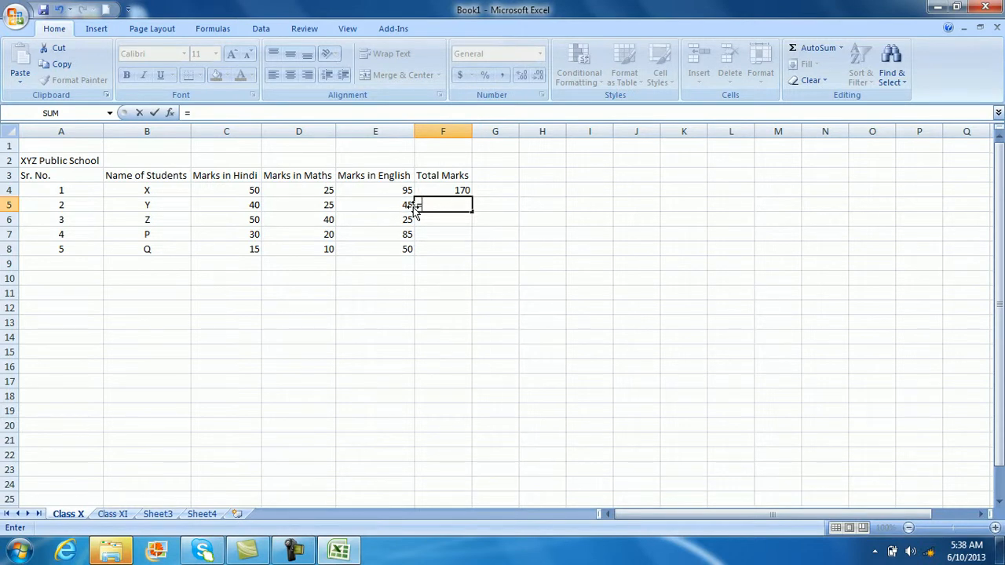
{"action": "left_click", "coordinate": [248, 204]}
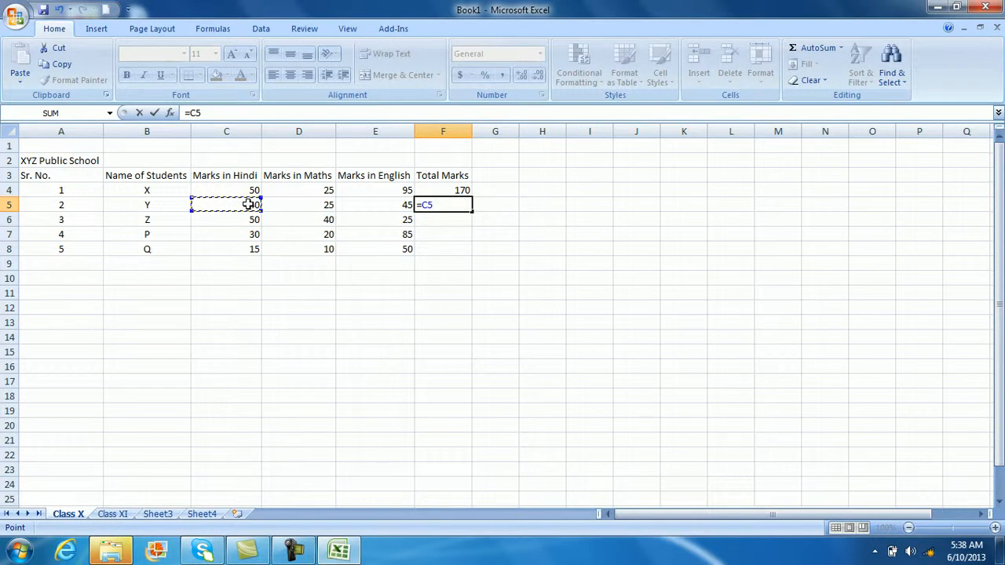
{"action": "type", "text": "+"}
{"action": "left_click", "coordinate": [290, 204]}
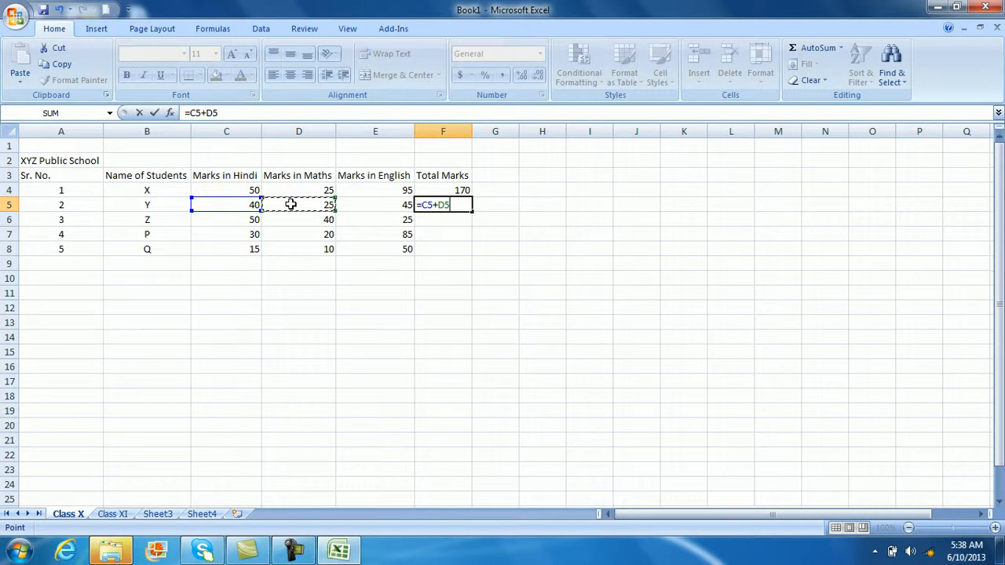
{"action": "type", "text": "+"}
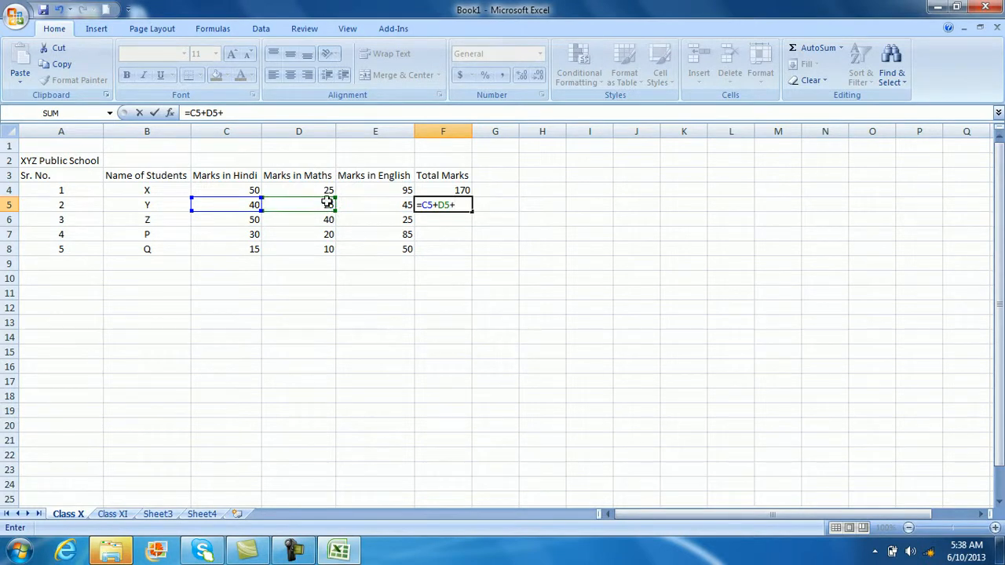
{"action": "left_click", "coordinate": [351, 204]}
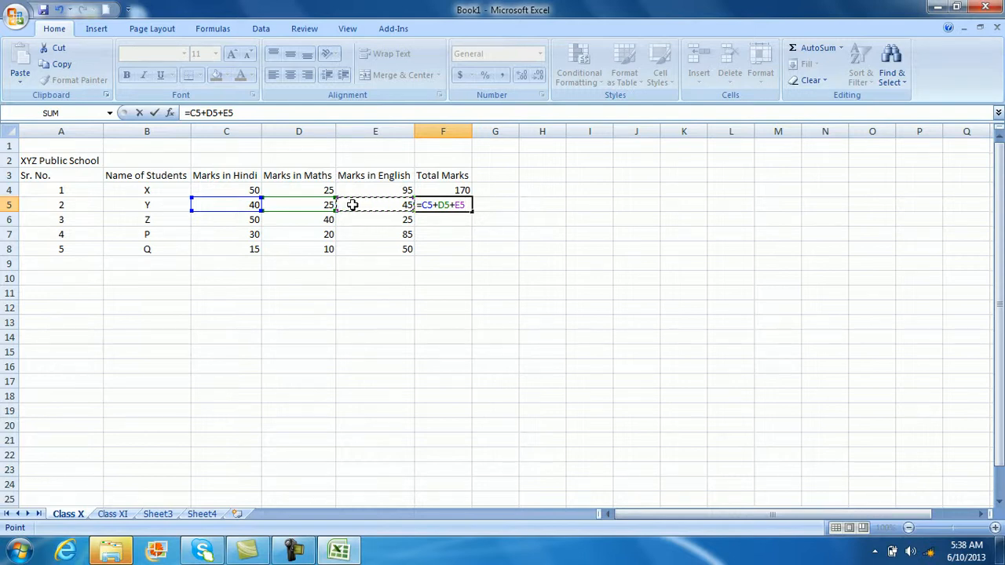
{"action": "key", "text": "Return"}
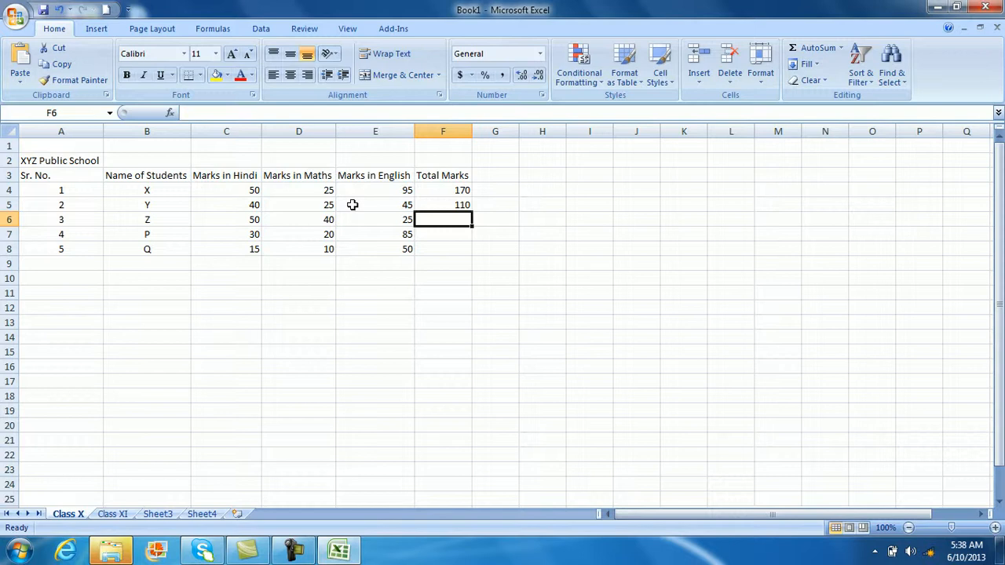
- Compare the formulas behind the totals in cells F4 and F5
{"action": "left_click", "coordinate": [421, 205]}
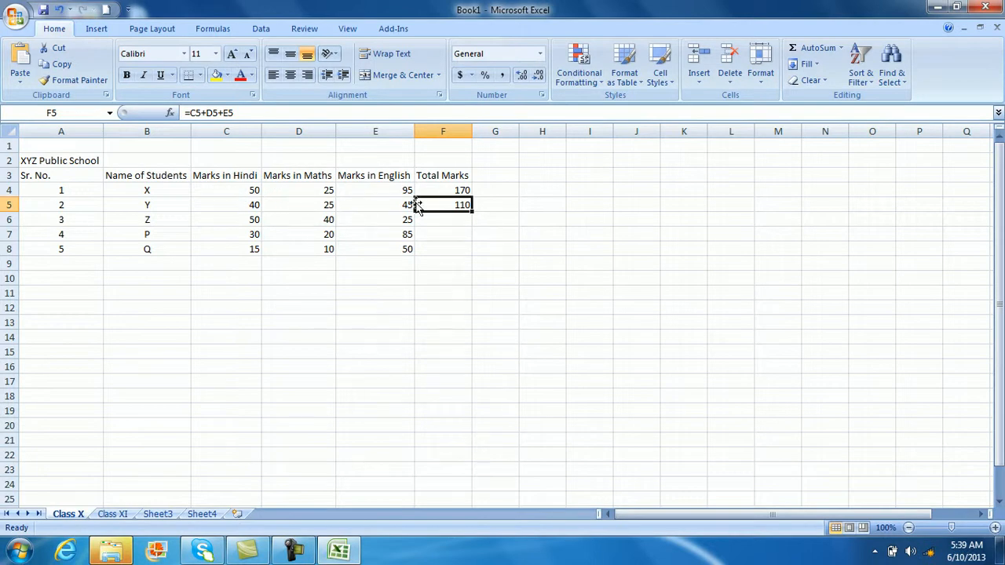
{"action": "left_click", "coordinate": [445, 189]}
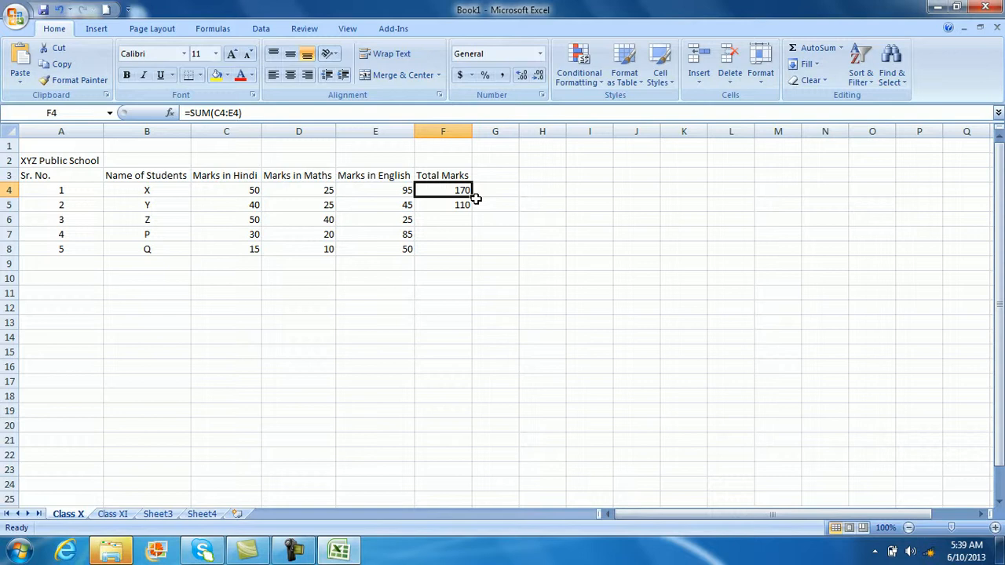
{"action": "key", "text": "Down"}
{"action": "key", "text": "Down"}
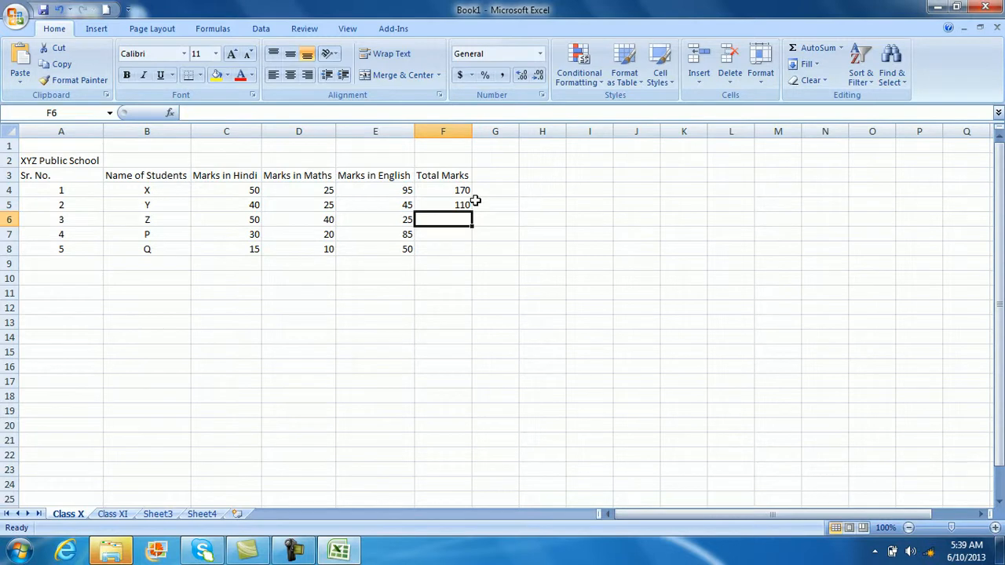
{"action": "left_click", "coordinate": [471, 202]}
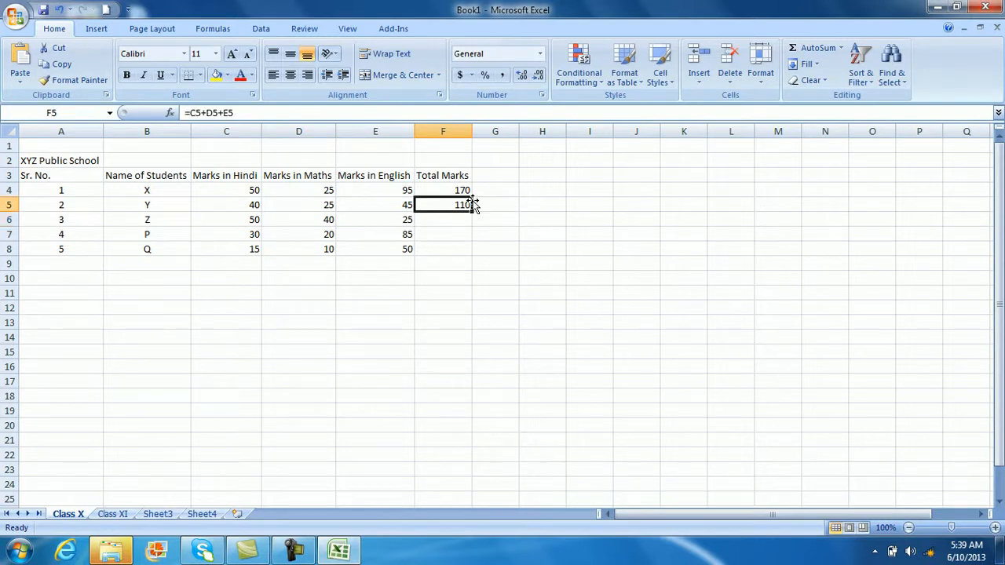
{"action": "left_click", "coordinate": [437, 194]}
{"action": "left_click", "coordinate": [437, 201]}
{"action": "left_click", "coordinate": [436, 195]}
{"action": "left_click", "coordinate": [436, 202]}
{"action": "key", "text": "Down"}
{"action": "key", "text": "Down"}
{"action": "key", "text": "Up"}
{"action": "key", "text": "Up"}
{"action": "key", "text": "Up"}
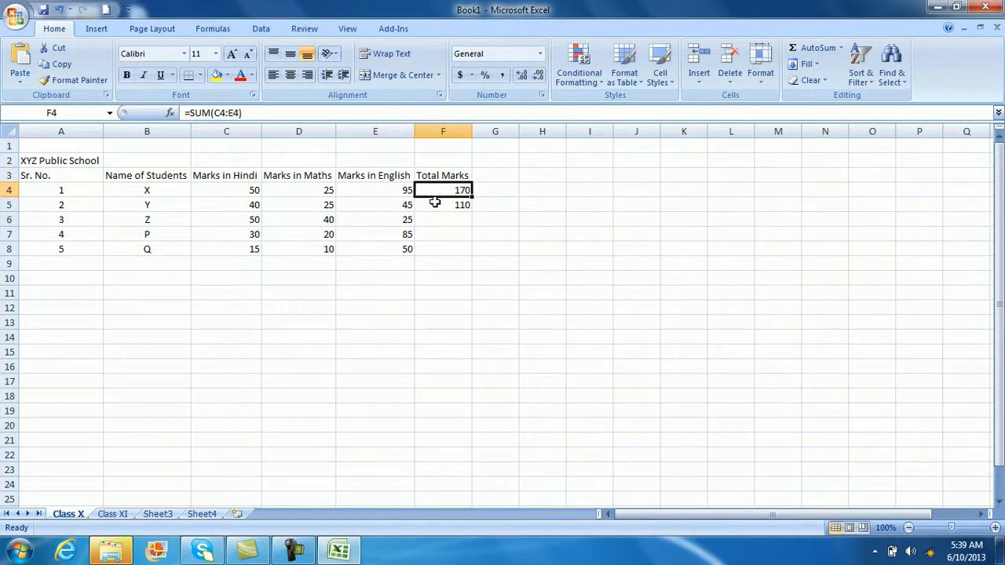
{"action": "key", "text": "Down"}
{"action": "key", "text": "Up"}
- Copy the total formula from cell F4 into cells F6 to F8 for the remaining students
{"action": "key", "text": "ctrl+c"}
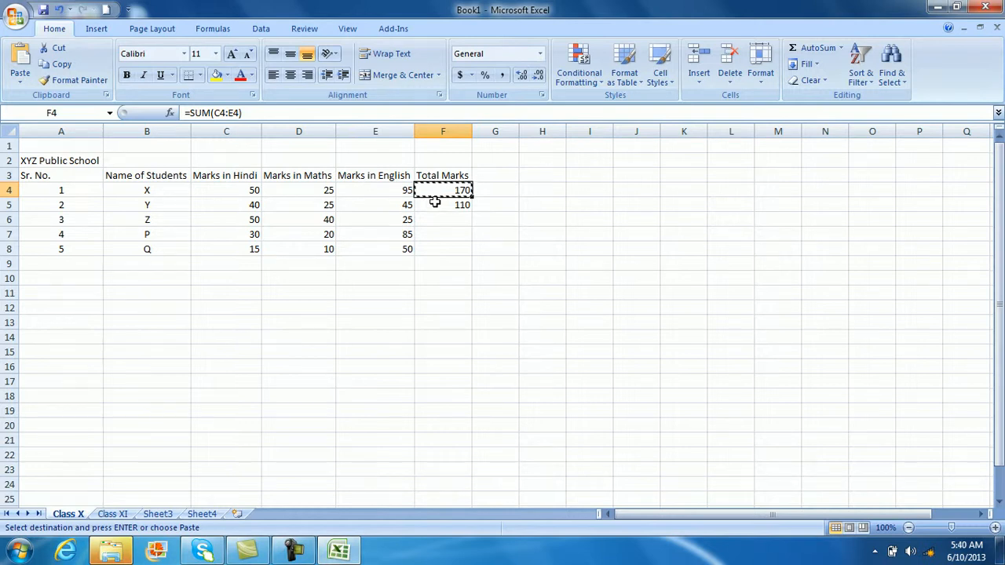
{"action": "left_click", "coordinate": [435, 202]}
{"action": "key", "text": "Down"}
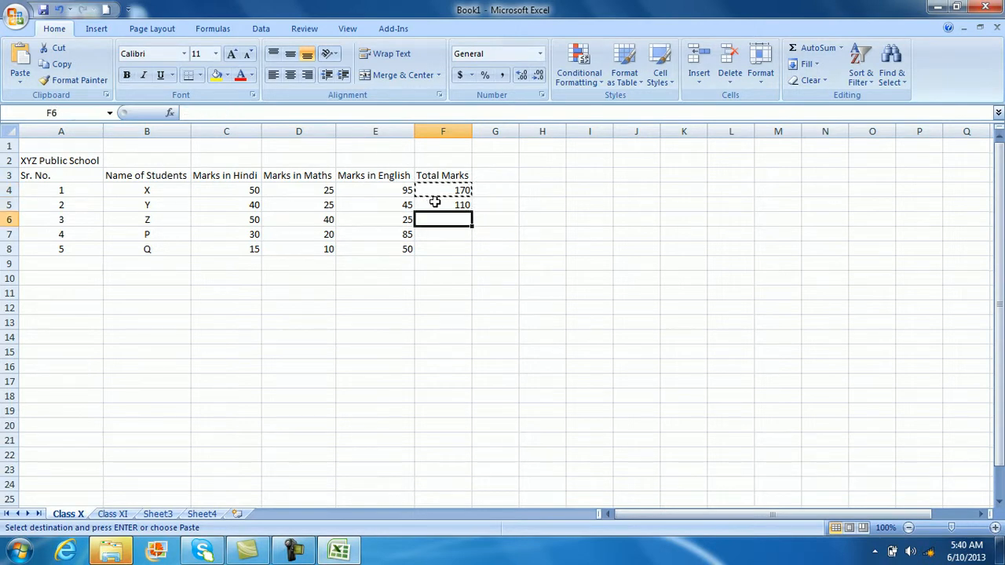
{"action": "key", "text": "shift+Down"}
{"action": "key", "text": "shift+Down"}
{"action": "key", "text": "shift+Down"}
{"action": "key", "text": "shift+Down"}
{"action": "key", "text": "shift+Down"}
{"action": "key", "text": "shift+Down"}
{"action": "key", "text": "shift+Down"}
{"action": "key", "text": "shift+Down"}
{"action": "key", "text": "shift+Down"}
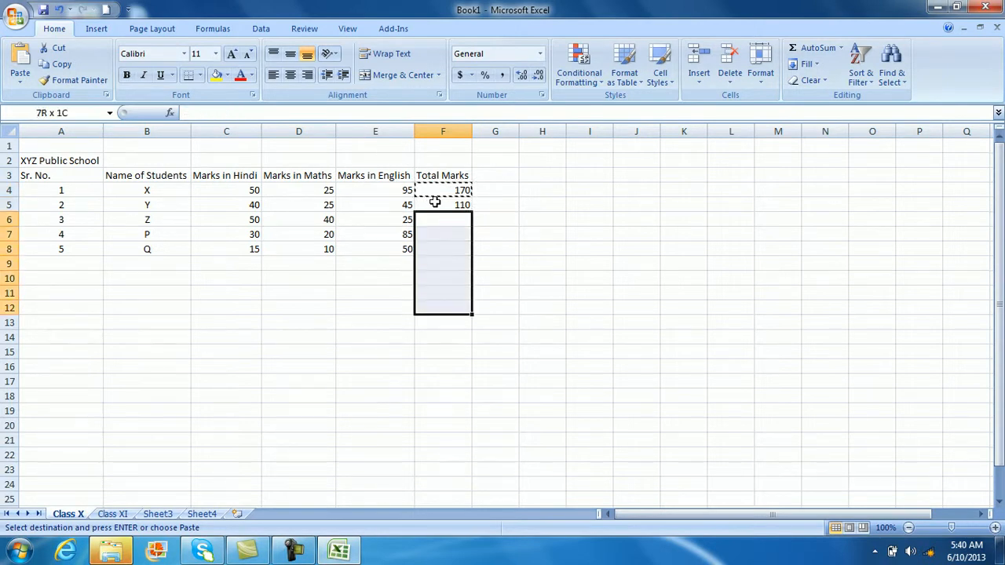
{"action": "key", "text": "shift+Down"}
{"action": "key", "text": "shift+Down"}
{"action": "key", "text": "shift+Down"}
{"action": "key", "text": "shift+Down"}
{"action": "key", "text": "shift+Down"}
{"action": "key", "text": "shift+Down"}
{"action": "key", "text": "shift+Down"}
{"action": "key", "text": "shift+Down"}
{"action": "key", "text": "shift+Down"}
{"action": "key", "text": "shift+Down"}
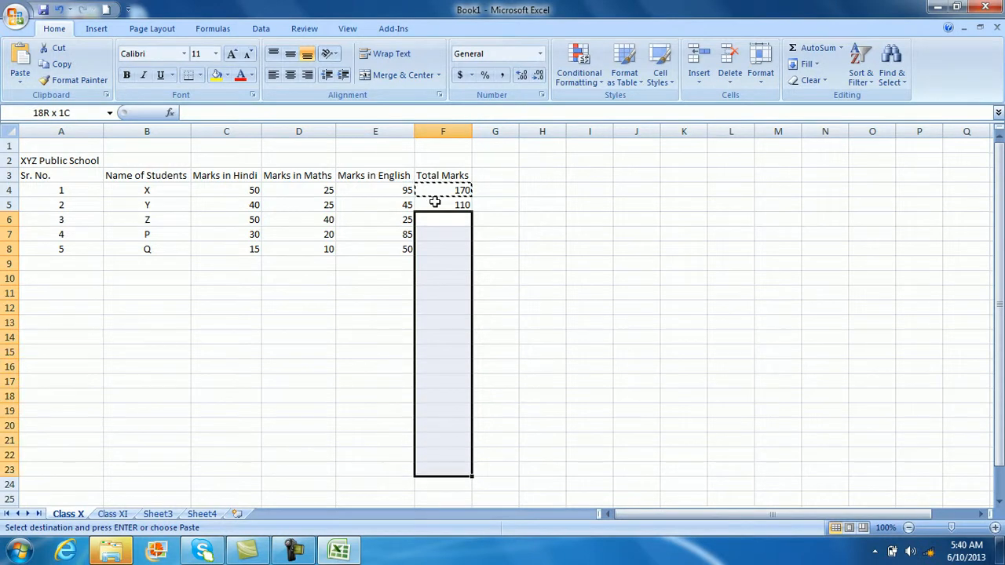
{"action": "key", "text": "shift+Down"}
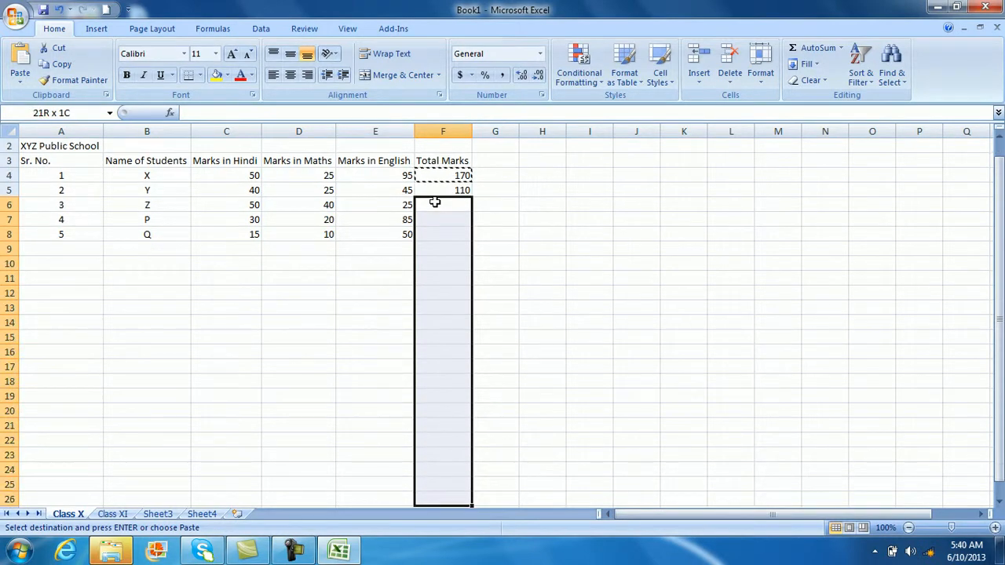
{"action": "key", "text": "shift+Up"}
{"action": "key", "text": "shift+Up"}
{"action": "key", "text": "shift+Up"}
{"action": "key", "text": "shift+Up"}
{"action": "key", "text": "shift+Up"}
{"action": "key", "text": "shift+Up"}
{"action": "key", "text": "shift+Up"}
{"action": "key", "text": "shift+Up"}
{"action": "key", "text": "shift+Up"}
{"action": "key", "text": "shift+Up"}
{"action": "key", "text": "shift+Up"}
{"action": "key", "text": "shift+Up"}
{"action": "key", "text": "shift+Up"}
{"action": "key", "text": "shift+Up"}
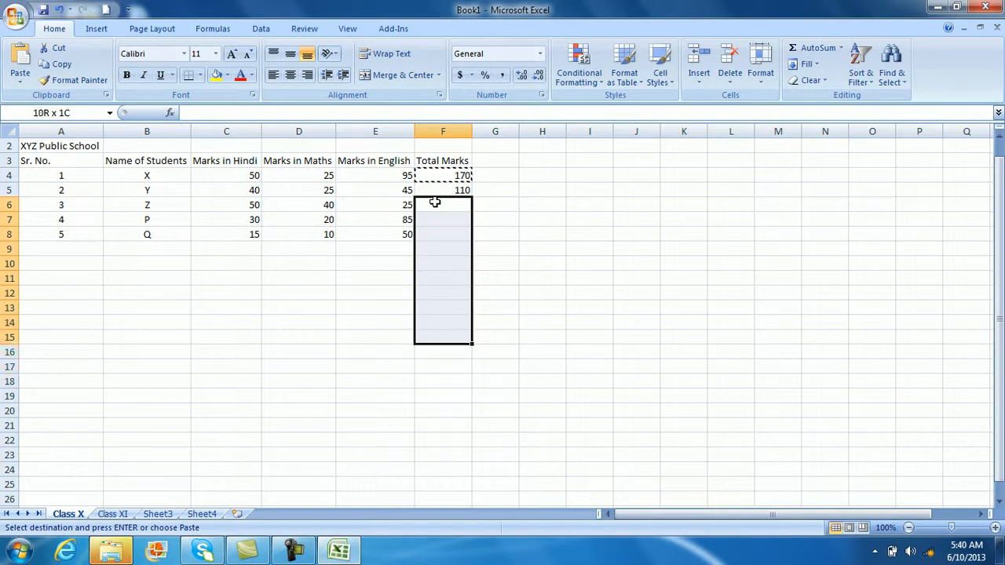
{"action": "key", "text": "shift+Up"}
{"action": "key", "text": "shift+Up"}
{"action": "key", "text": "shift+Up"}
{"action": "key", "text": "shift+Up"}
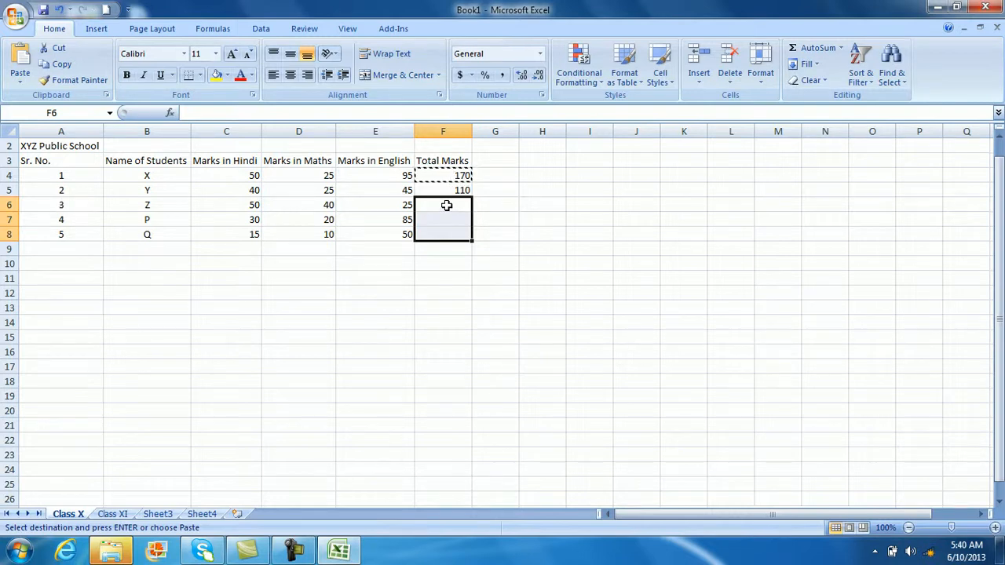
{"action": "key", "text": "Return"}
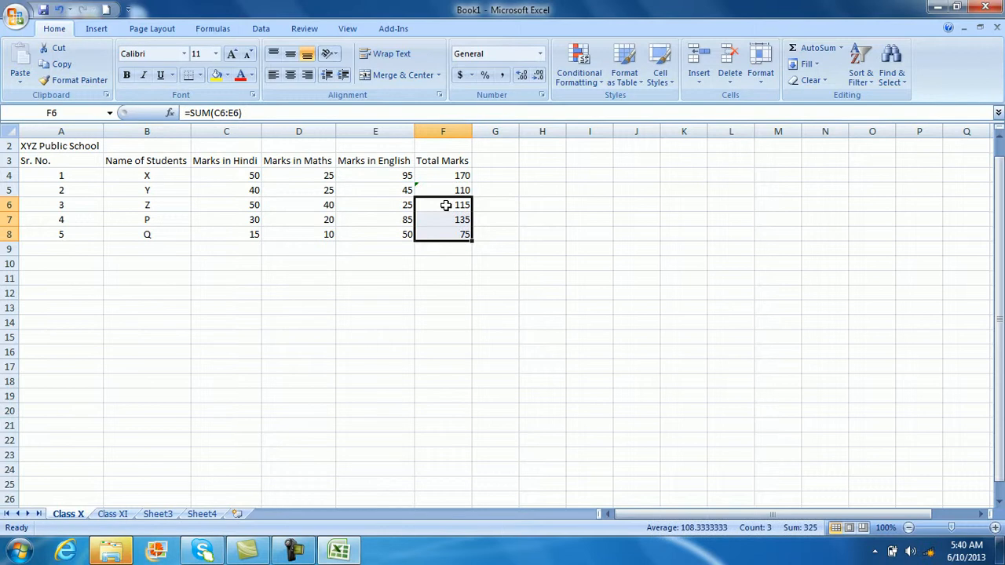
{"action": "left_click", "coordinate": [495, 274]}
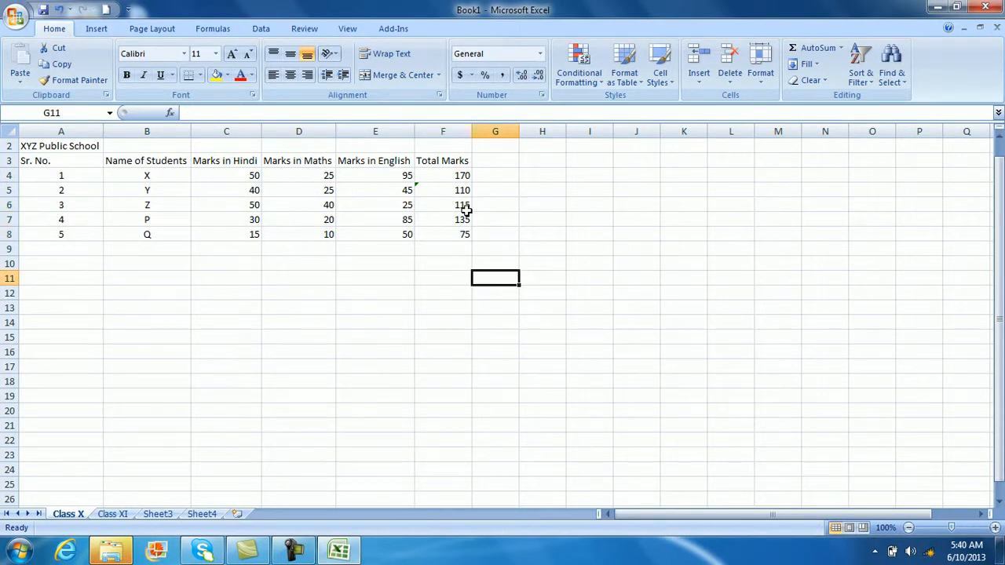
- Check the formulas in F4 and F6, and clear the totals in cells F5 to F8
{"action": "left_click", "coordinate": [446, 172]}
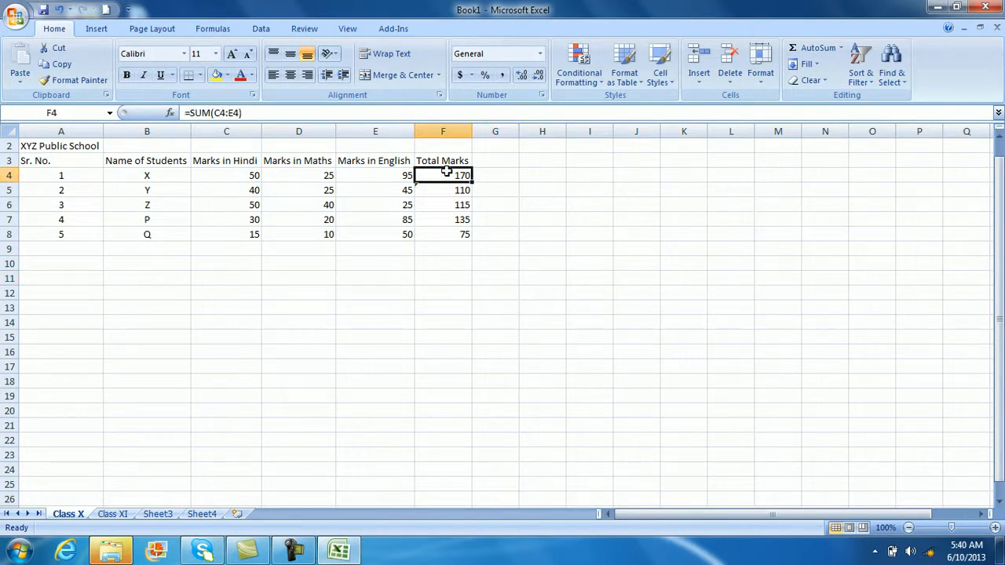
{"action": "left_click", "coordinate": [434, 202]}
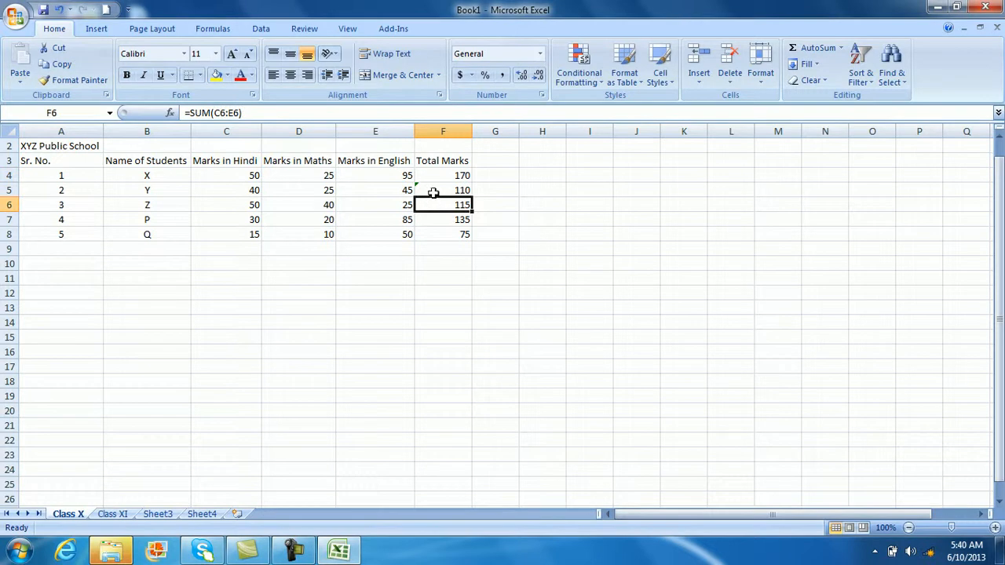
{"action": "left_click_drag", "start_coordinate": [431, 190], "coordinate": [437, 237]}
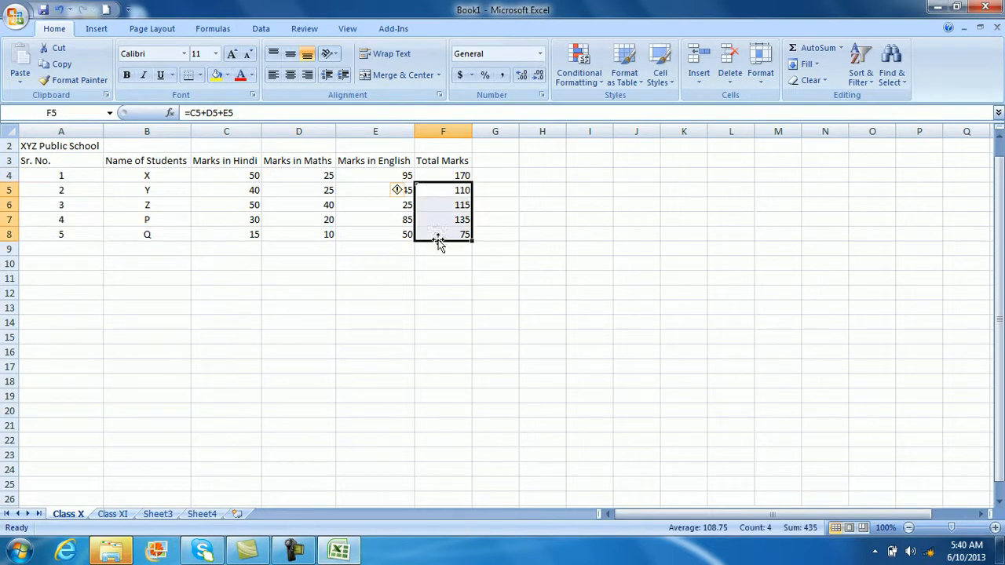
{"action": "key", "text": "Delete"}
{"action": "left_click", "coordinate": [447, 322]}
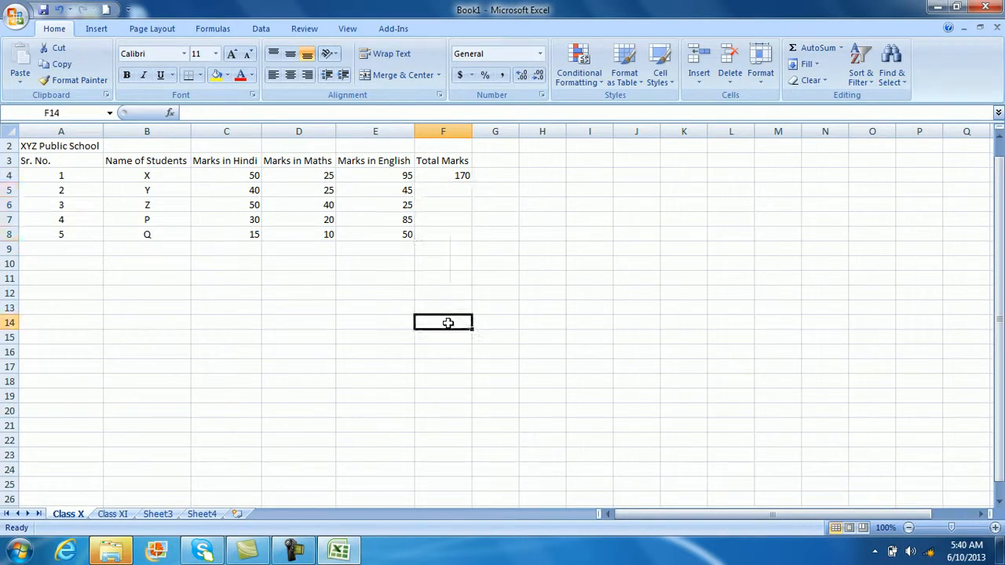
- Copy the SUM formula from cell F4 into cells F5 to F8 and check the formula in each total cell
{"action": "left_click", "coordinate": [444, 175]}
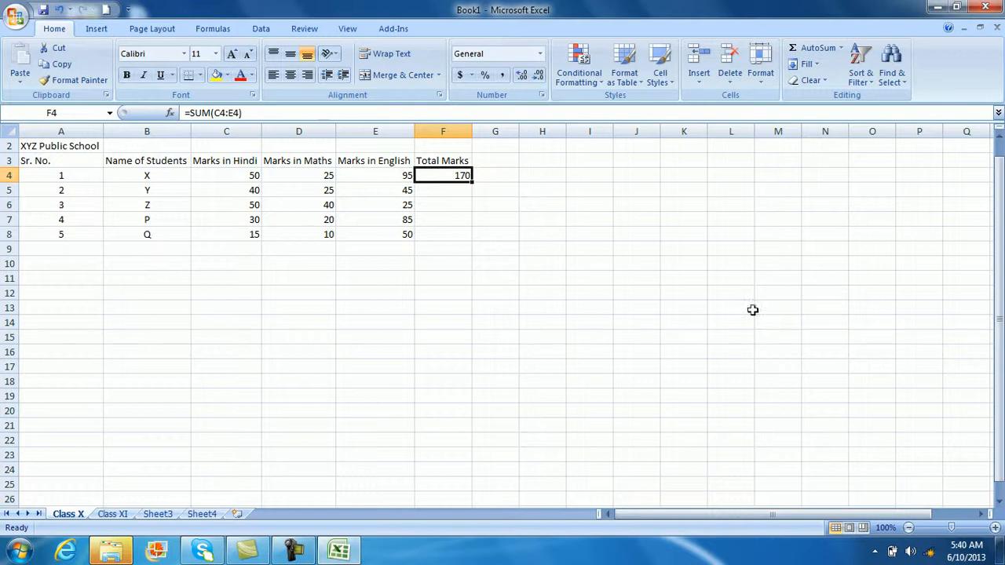
{"action": "left_click", "coordinate": [516, 353]}
{"action": "left_click", "coordinate": [450, 175]}
{"action": "key", "text": "ctrl+c"}
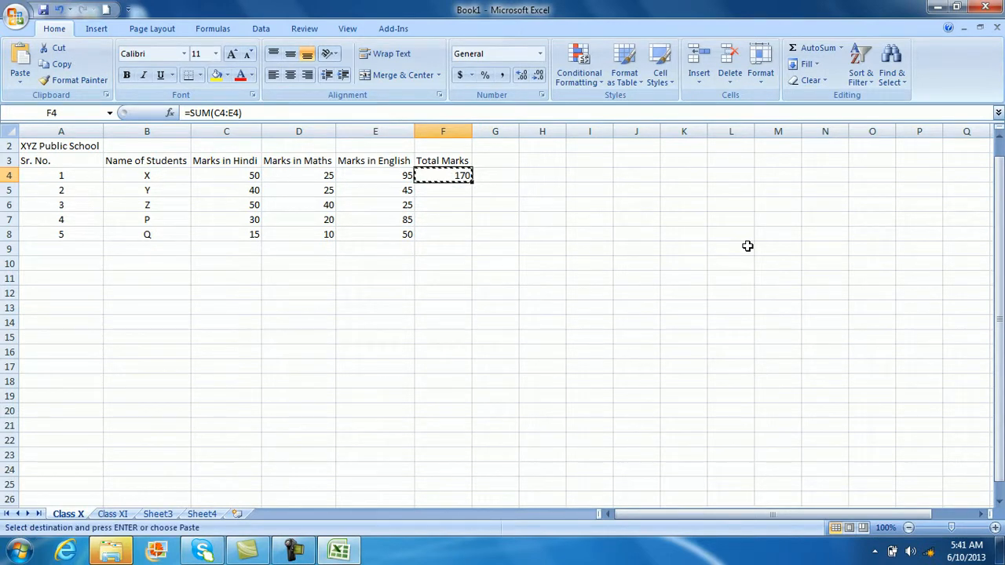
{"action": "key", "text": "Down"}
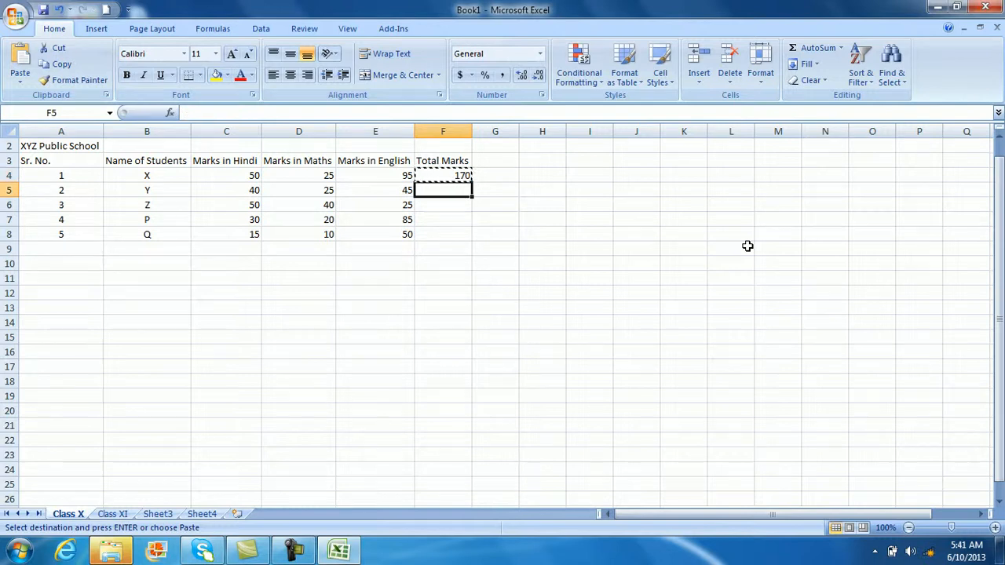
{"action": "key", "text": "shift+Down"}
{"action": "key", "text": "shift+Down"}
{"action": "key", "text": "shift+Down"}
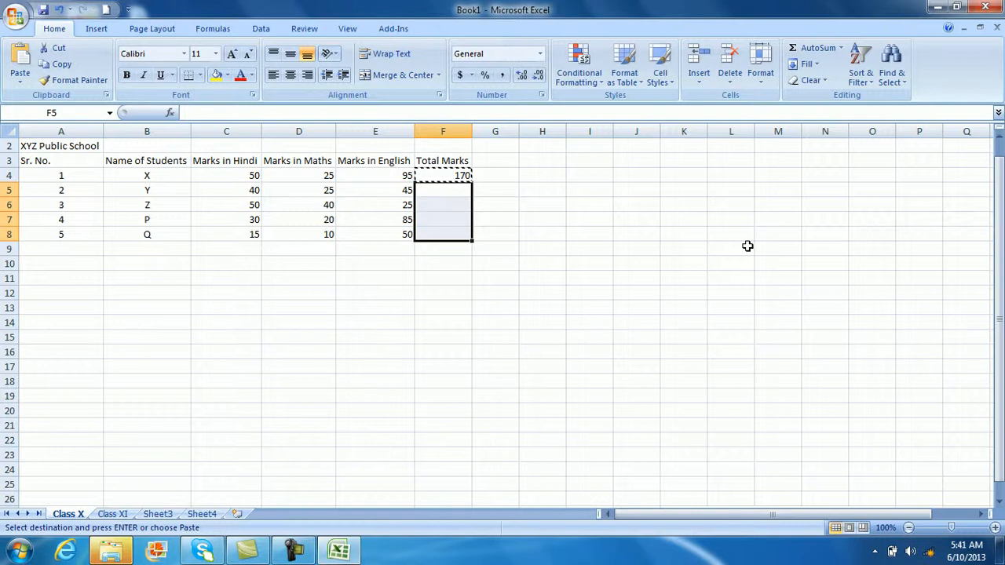
{"action": "key", "text": "Return"}
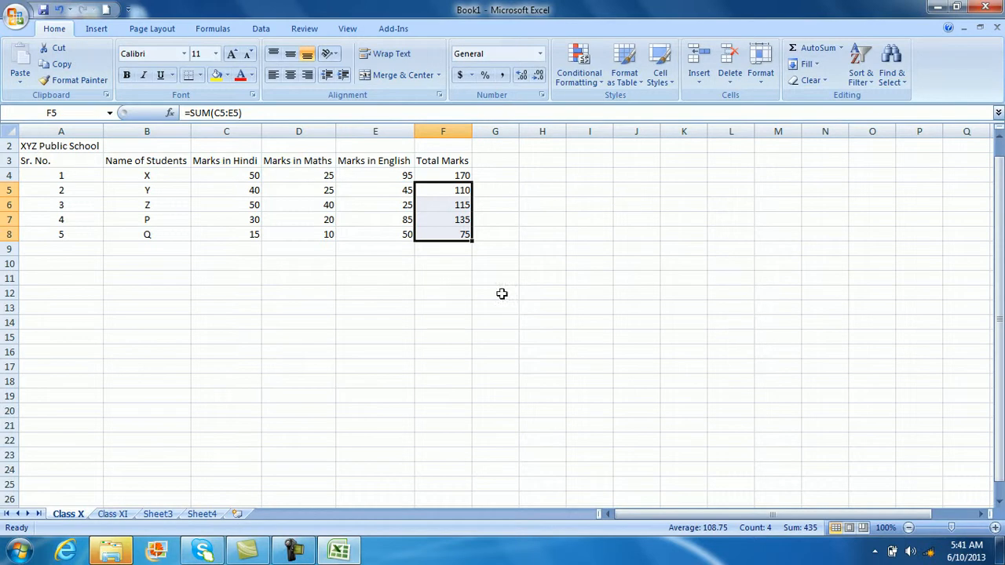
{"action": "left_click", "coordinate": [478, 308]}
{"action": "left_click", "coordinate": [450, 175]}
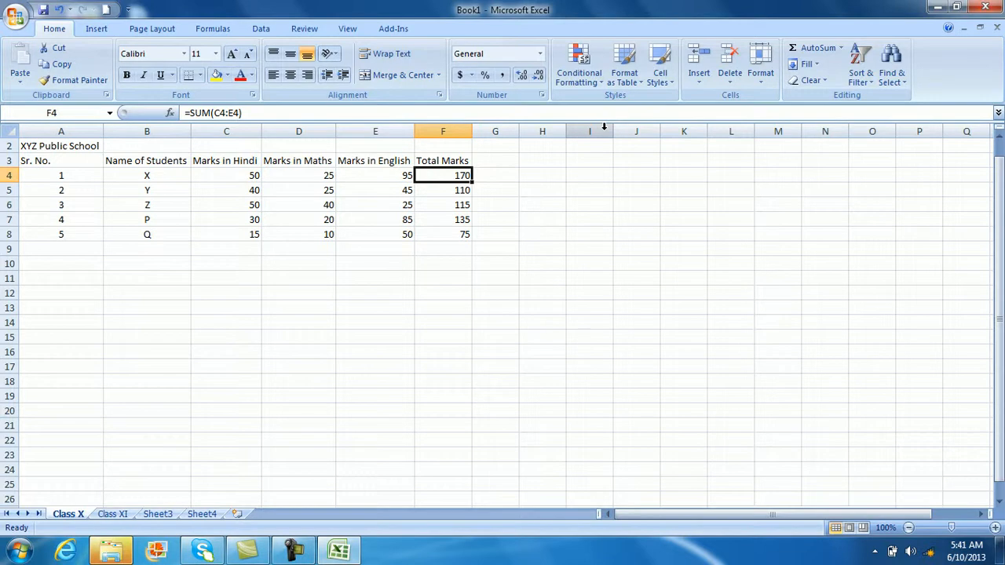
{"action": "key", "text": "Down"}
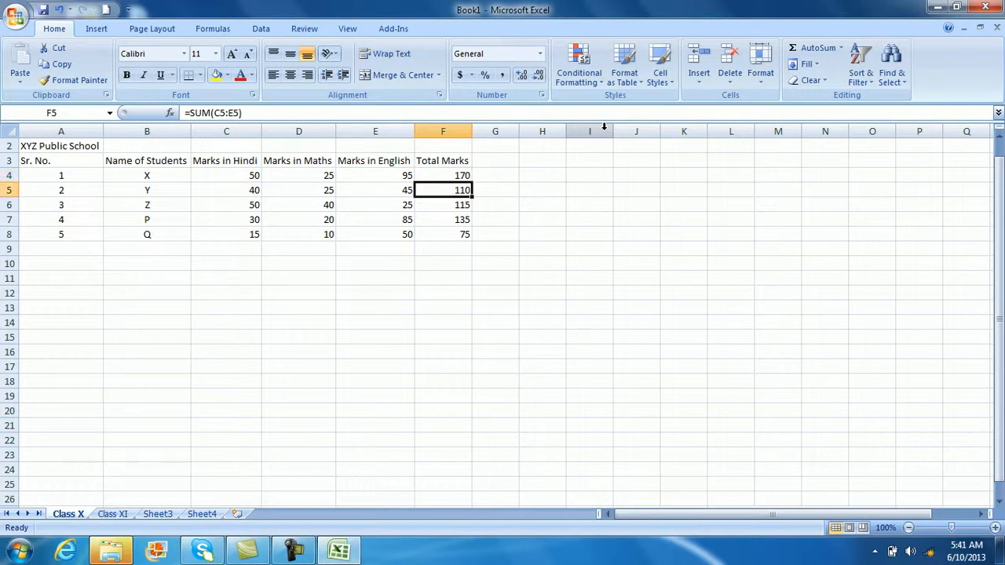
{"action": "key", "text": "Down"}
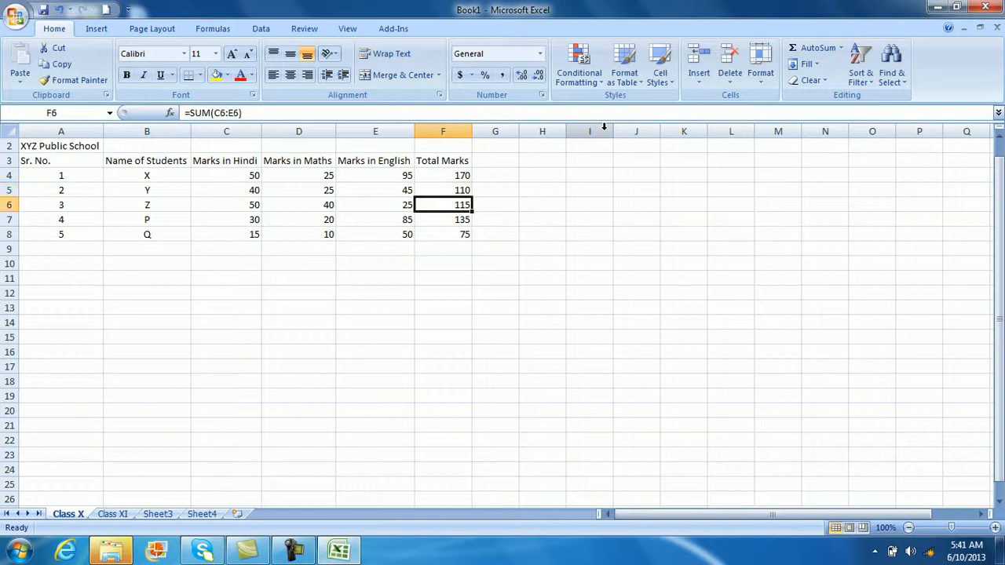
{"action": "key", "text": "Down"}
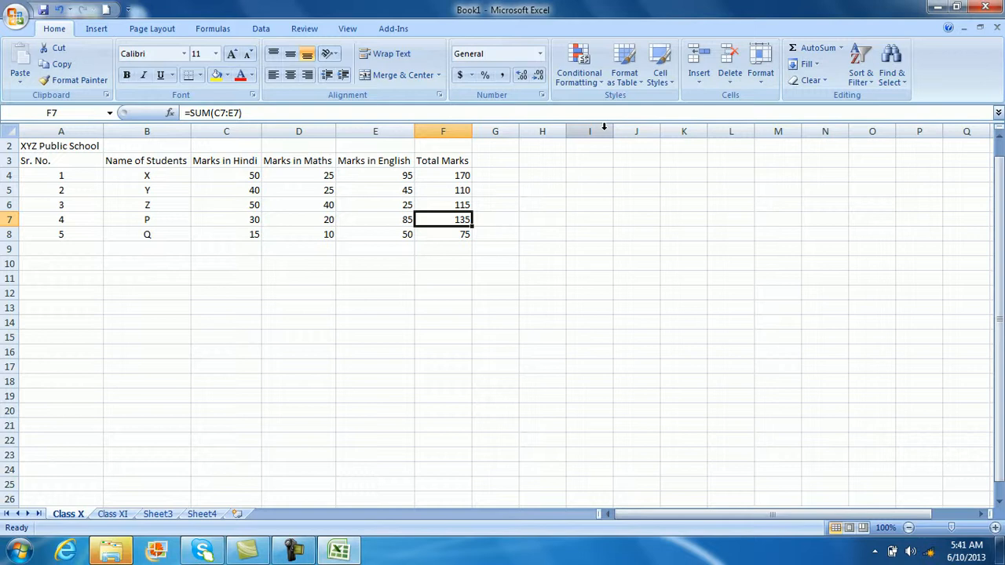
{"action": "key", "text": "Down"}
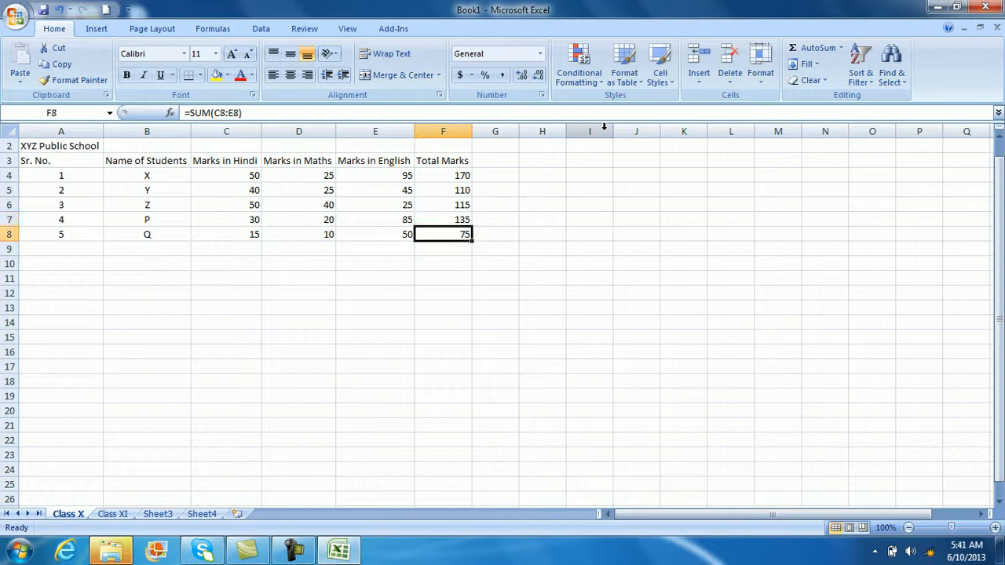
{"action": "key", "text": "Right"}
{"action": "key", "text": "Up"}
{"action": "key", "text": "Up"}
{"action": "key", "text": "Up"}
{"action": "key", "text": "Up"}
{"action": "key", "text": "Up"}
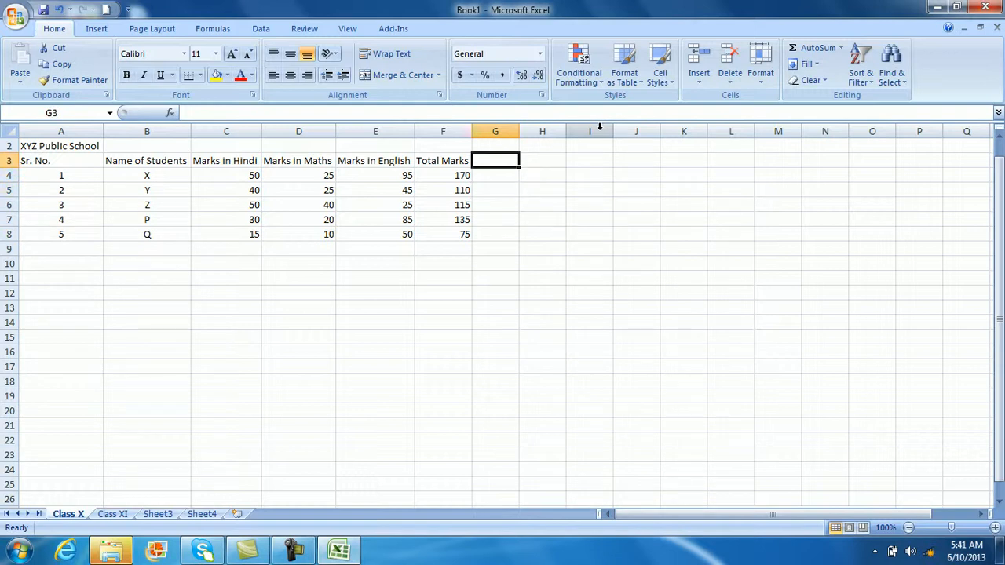
{"action": "key", "text": "Down"}
{"action": "key", "text": "Down"}
{"action": "key", "text": "Up"}
{"action": "key", "text": "Up"}
{"action": "key", "text": "Up"}
{"action": "key", "text": "Up"}
{"action": "key", "text": "Down"}
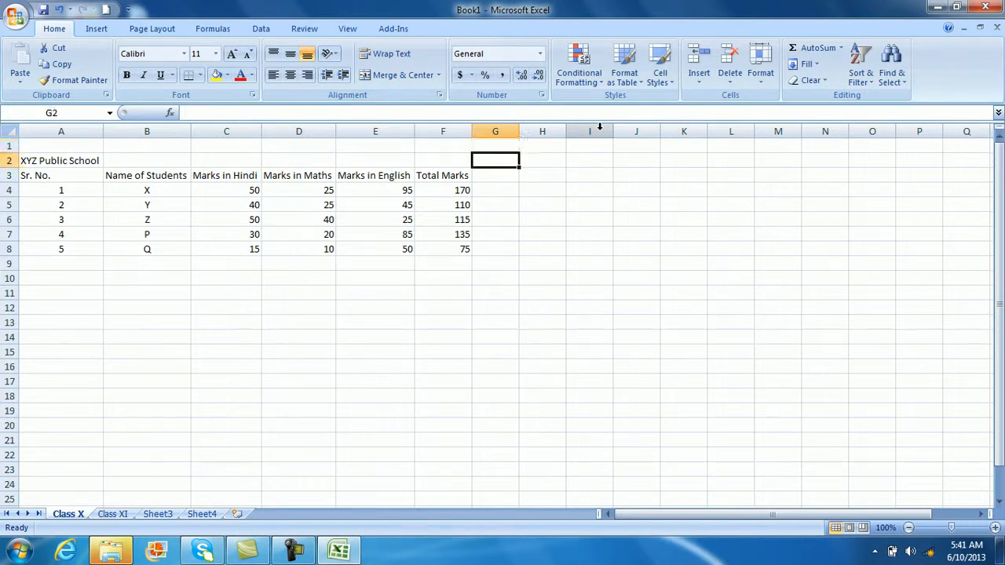
{"action": "key", "text": "Left"}
{"action": "key", "text": "Left"}
{"action": "key", "text": "Left"}
{"action": "key", "text": "Left"}
{"action": "key", "text": "Left"}
{"action": "key", "text": "Left"}
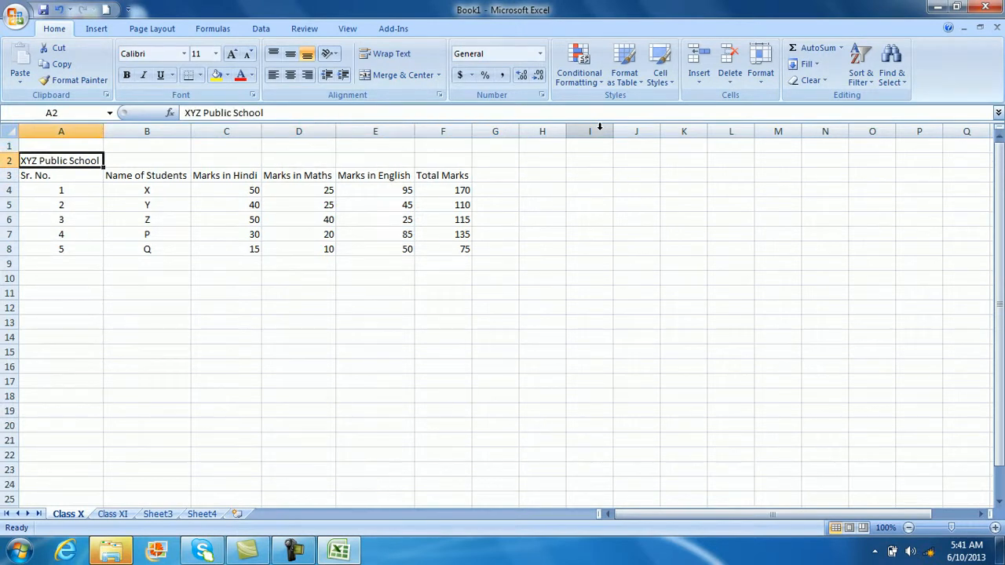
{"action": "key", "text": "Right"}
{"action": "key", "text": "Right"}
{"action": "key", "text": "Right"}
{"action": "key", "text": "Right"}
{"action": "key", "text": "Right"}
{"action": "key", "text": "Right"}
{"action": "key", "text": "Left"}
{"action": "key", "text": "Left"}
{"action": "key", "text": "Left"}
{"action": "key", "text": "Left"}
{"action": "key", "text": "Left"}
{"action": "key", "text": "Left"}
- Start a new student record in row 9 with serial number 6 and student name R
{"action": "key", "text": "Down"}
{"action": "key", "text": "Down"}
{"action": "key", "text": "Down"}
{"action": "key", "text": "Down"}
{"action": "key", "text": "Down"}
{"action": "key", "text": "Down"}
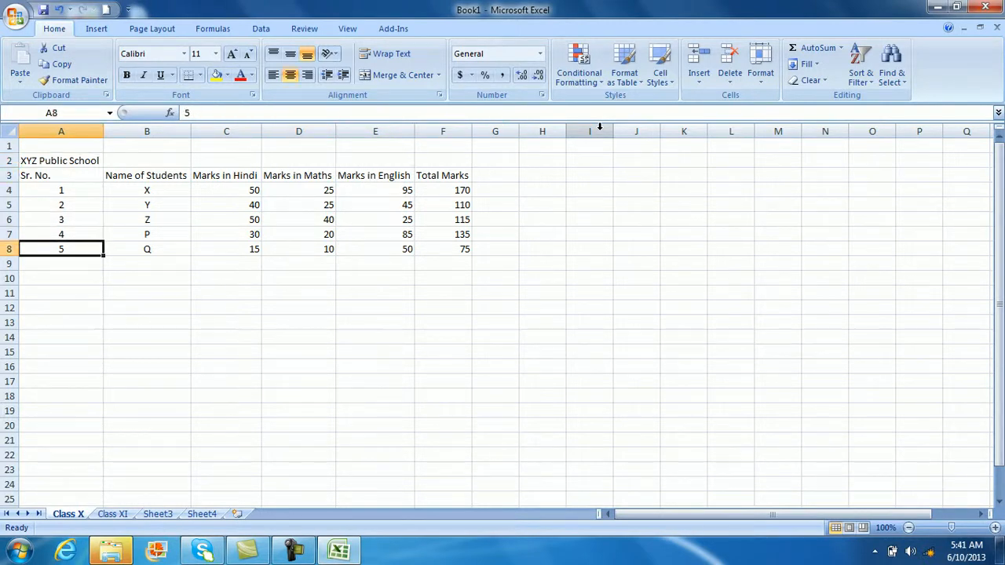
{"action": "key", "text": "Down"}
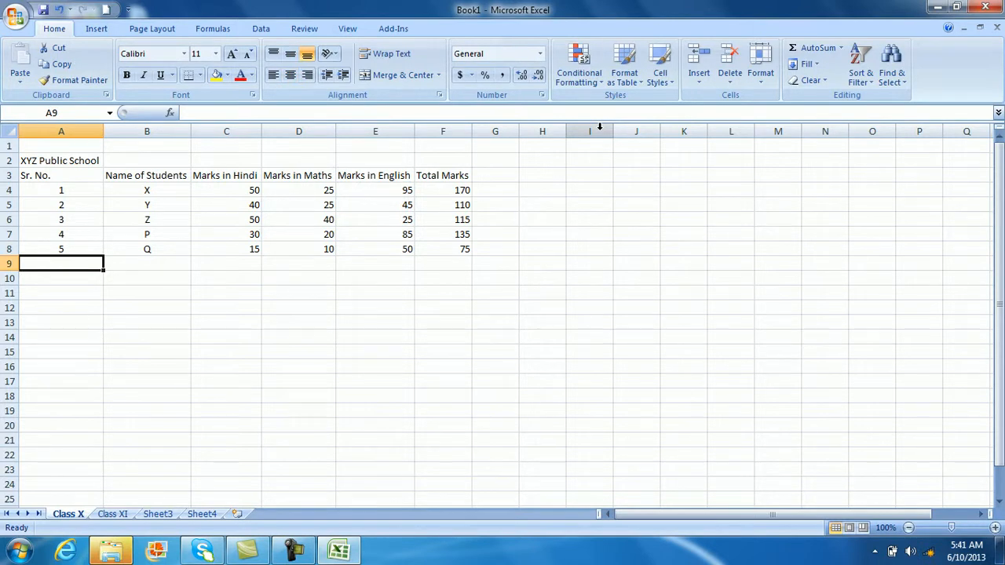
{"action": "type", "text": "6"}
{"action": "key", "text": "Tab"}
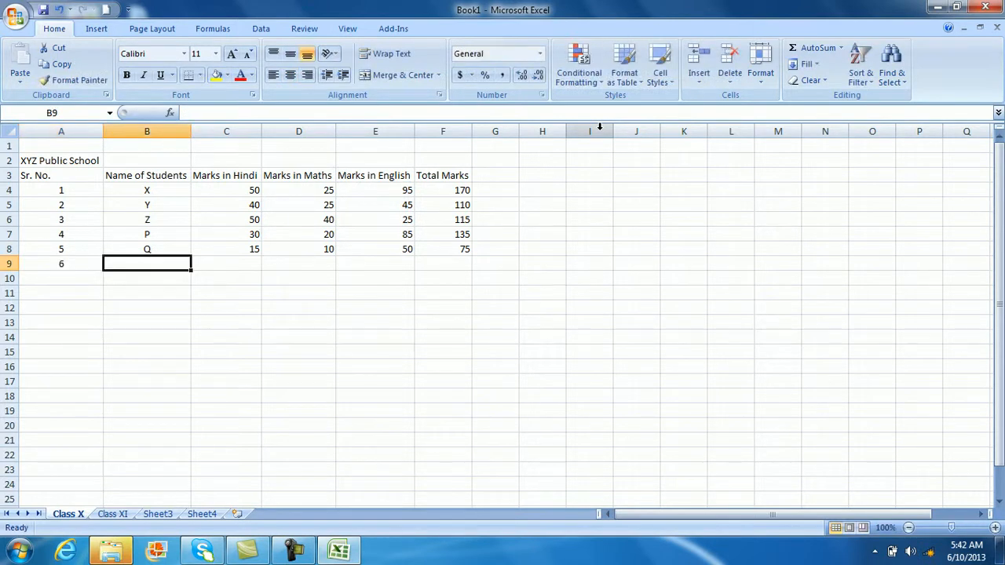
{"action": "type", "text": "R"}
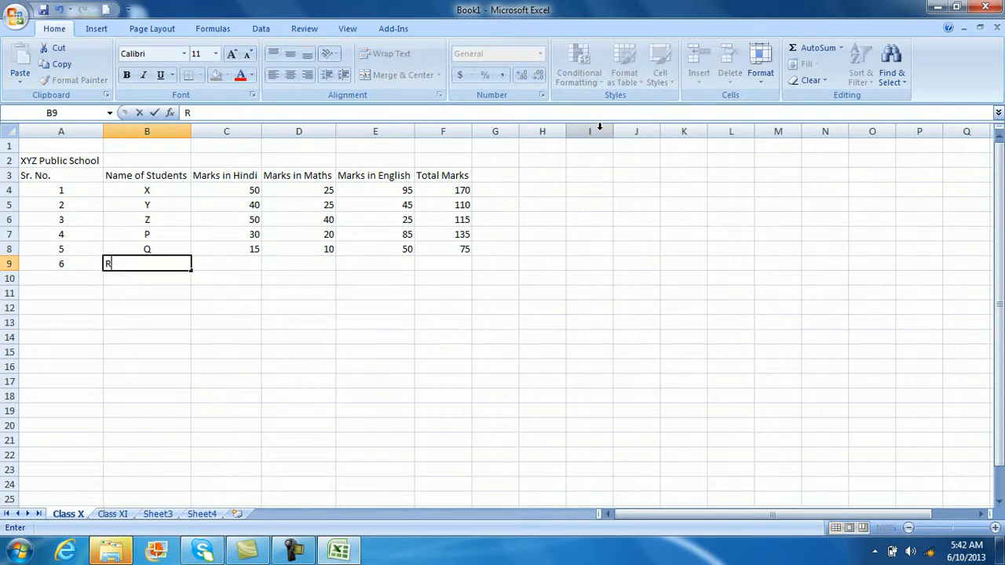
{"action": "key", "text": "Tab"}
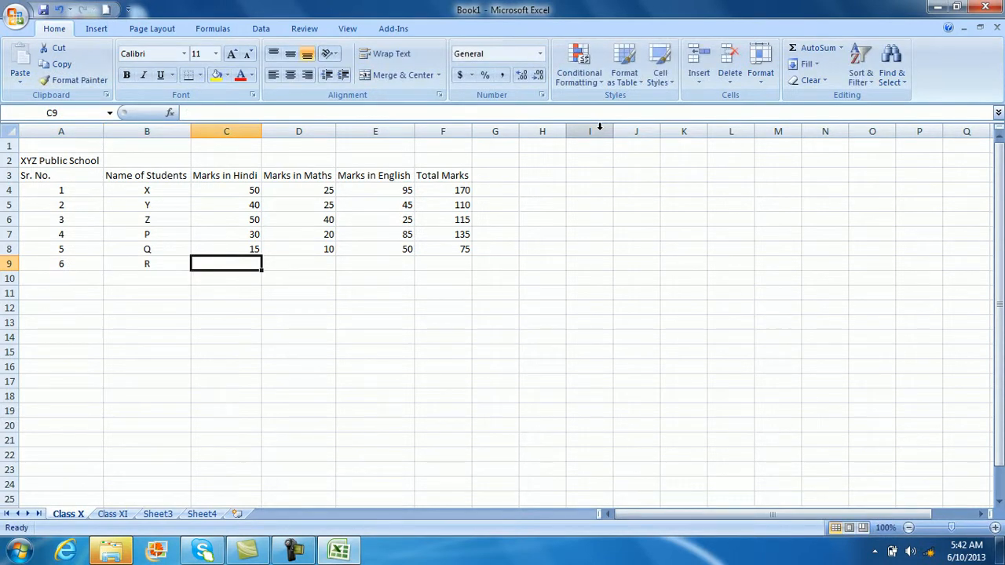
- Enter student R's marks in row 9: 10 in Hindi, 45 in Maths and 90 in English
{"action": "type", "text": "10"}
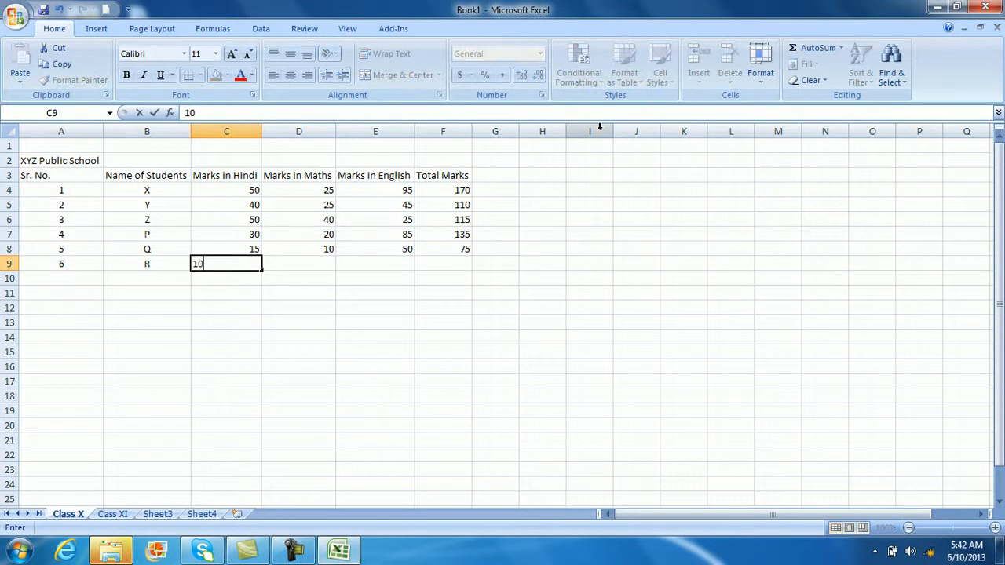
{"action": "key", "text": "Tab"}
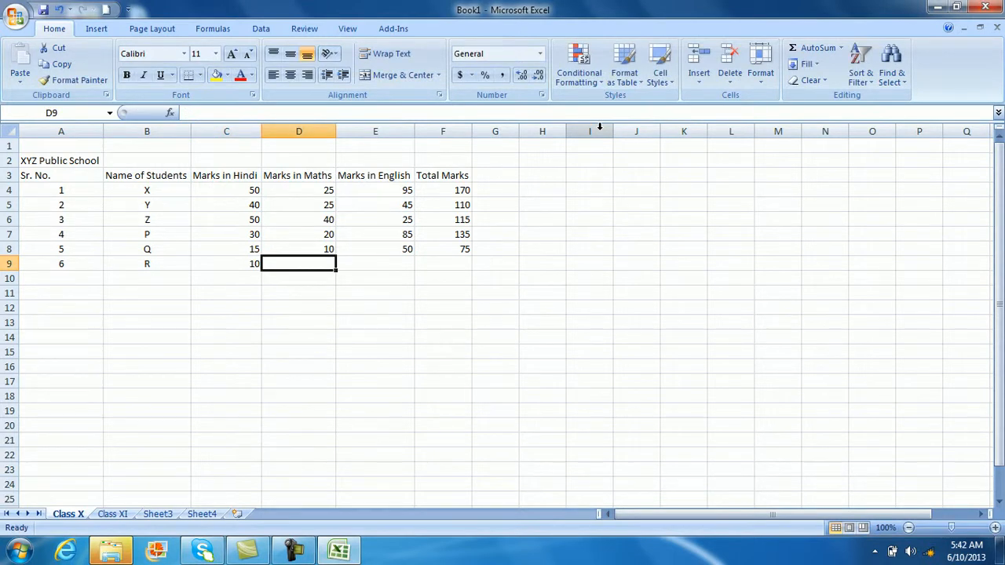
{"action": "type", "text": "45"}
{"action": "key", "text": "Tab"}
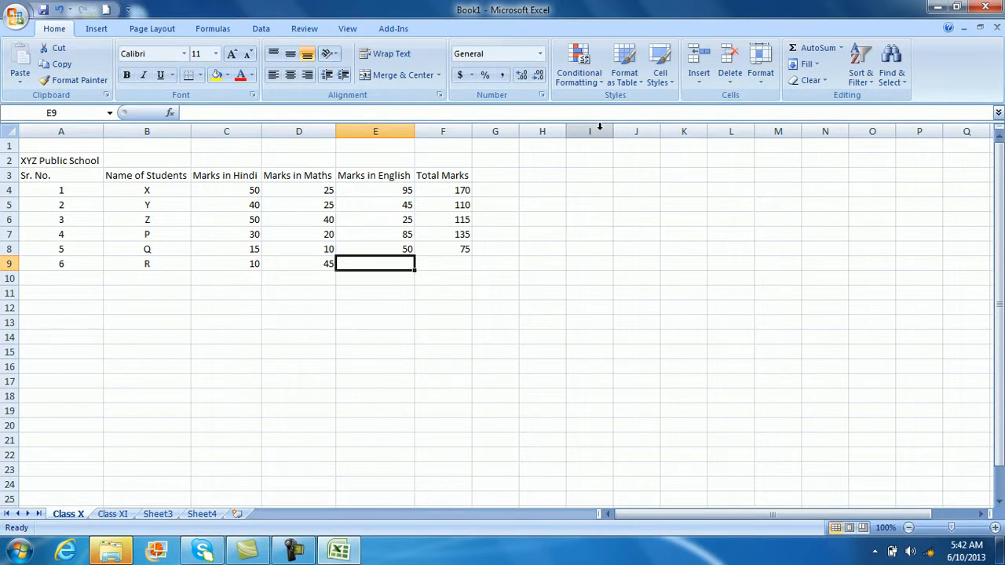
{"action": "type", "text": "90"}
{"action": "key", "text": "Tab"}
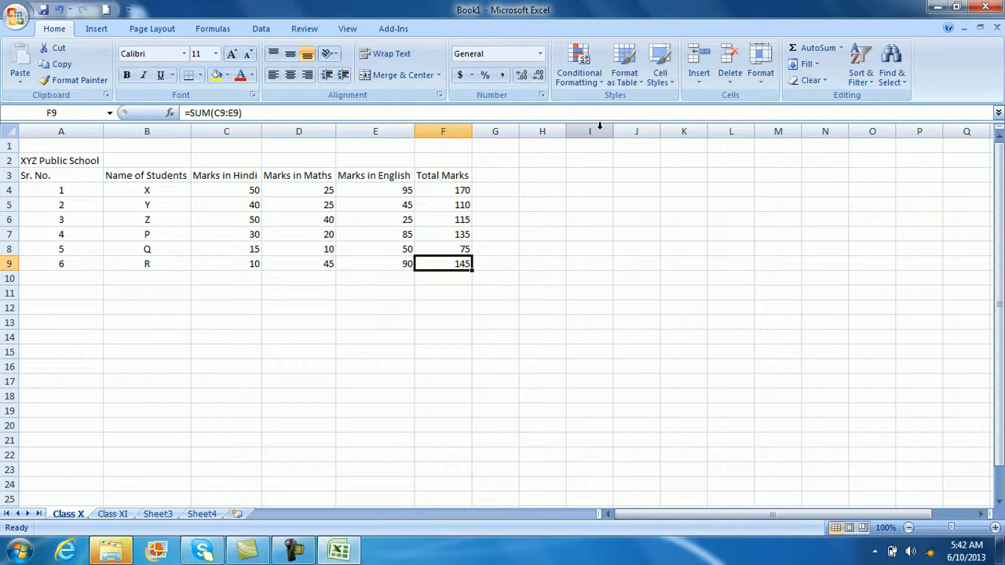
{"action": "left_click", "coordinate": [457, 319]}
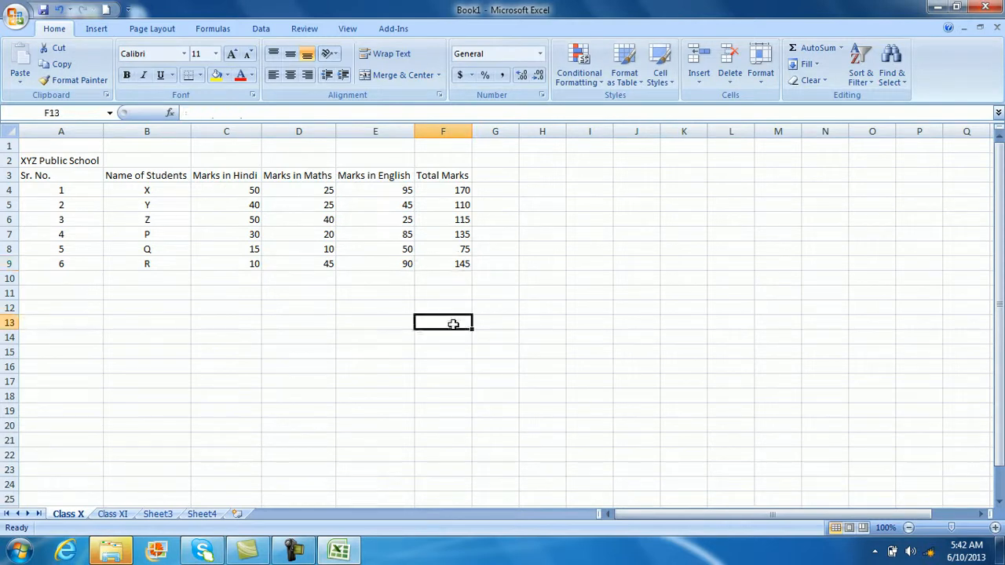
- Start another student record in row 10 with serial number 7 and student name M
{"action": "left_click_drag", "start_coordinate": [43, 277], "coordinate": [496, 279]}
{"action": "left_click", "coordinate": [62, 278]}
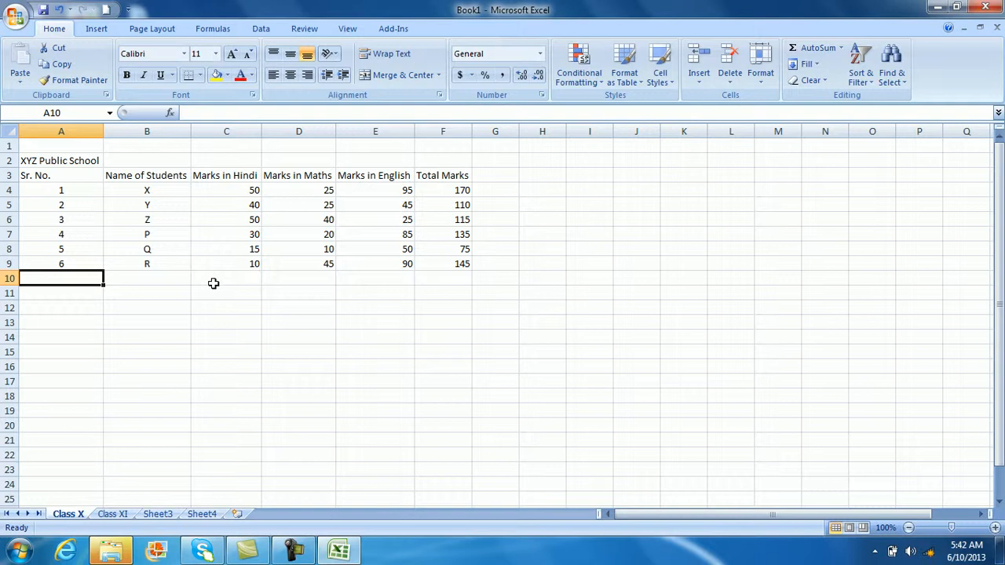
{"action": "left_click", "coordinate": [7, 264]}
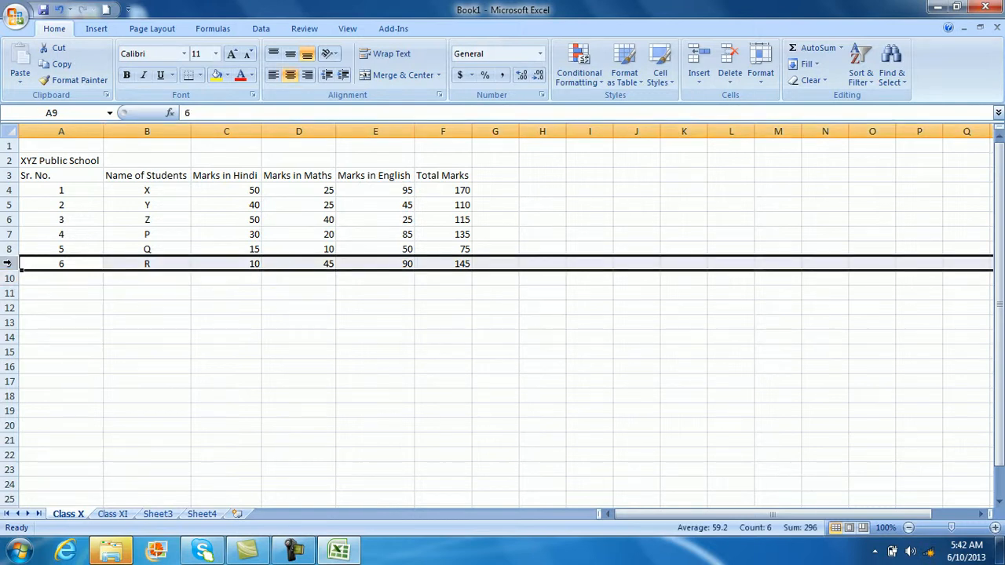
{"action": "left_click", "coordinate": [9, 279]}
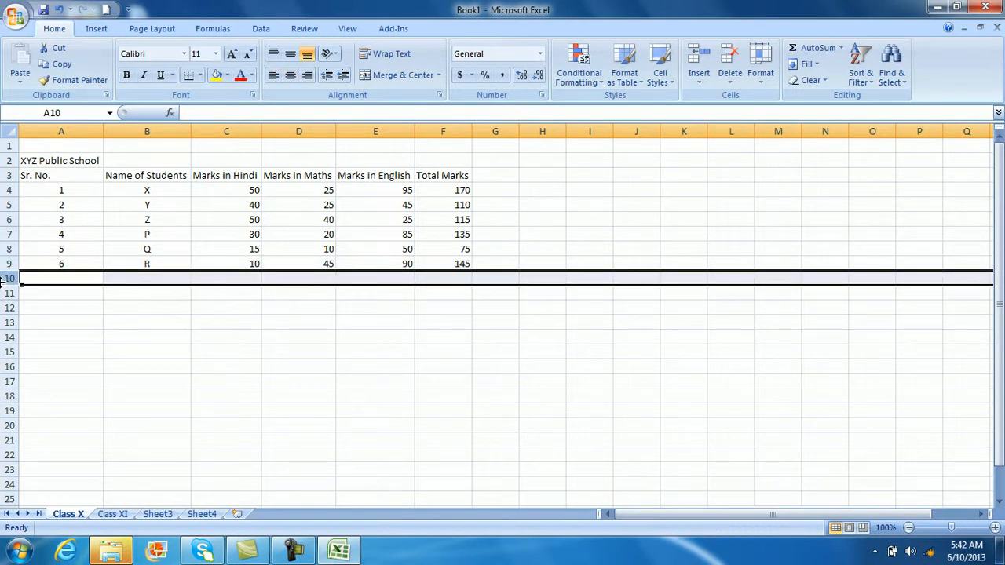
{"action": "key", "text": "Right"}
{"action": "key", "text": "Left"}
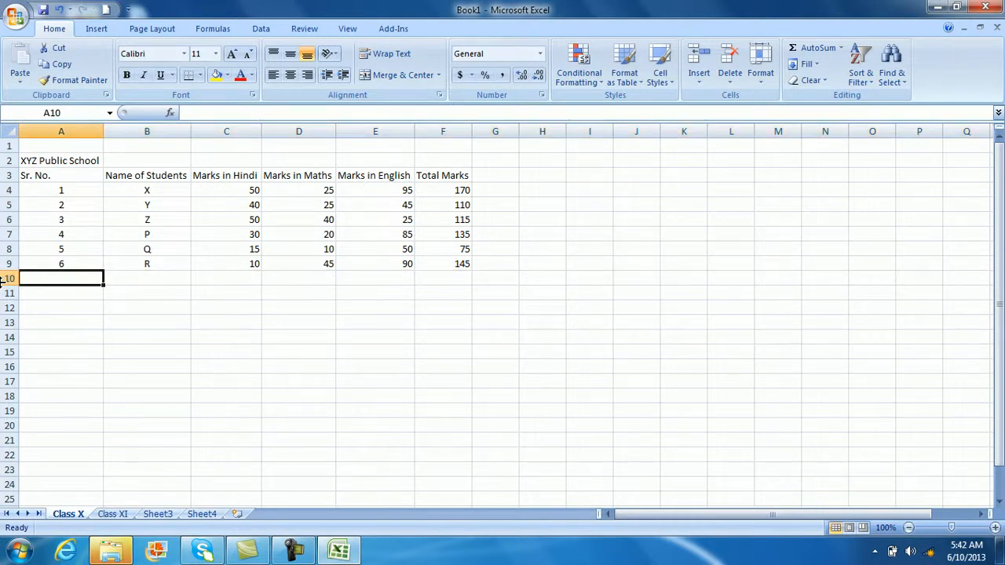
{"action": "type", "text": "7"}
{"action": "key", "text": "Tab"}
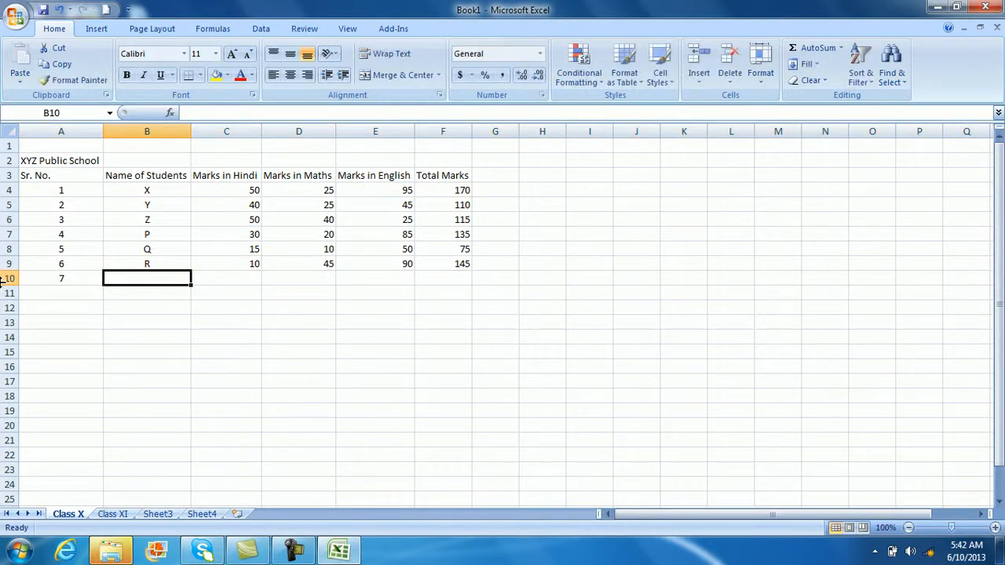
{"action": "type", "text": "M"}
{"action": "key", "text": "Tab"}
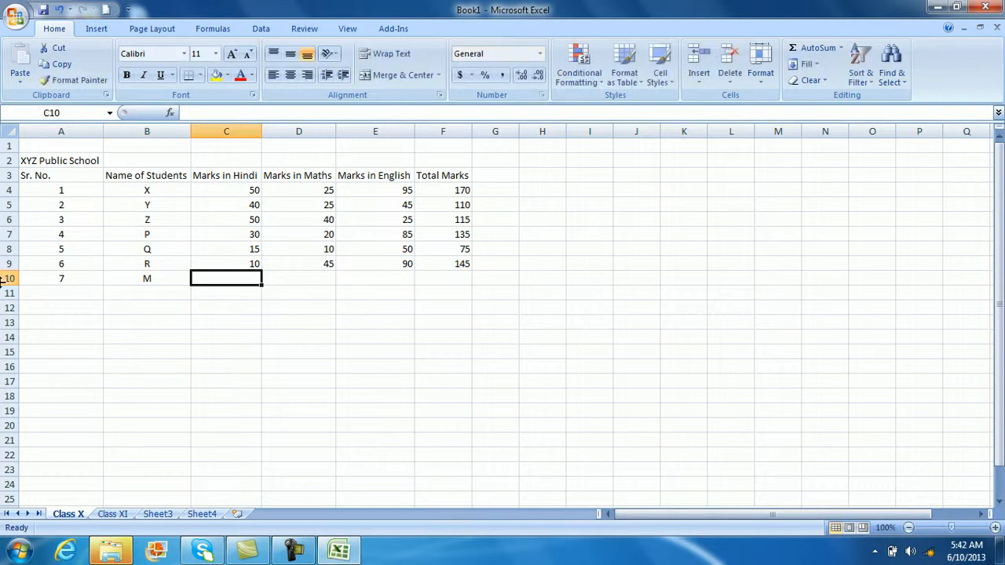
- Enter student M's marks in row 10: 40 in Hindi, 50 in Maths and 60 in English
{"action": "type", "text": "40"}
{"action": "key", "text": "Tab"}
{"action": "type", "text": "50"}
{"action": "key", "text": "Tab"}
{"action": "type", "text": "60"}
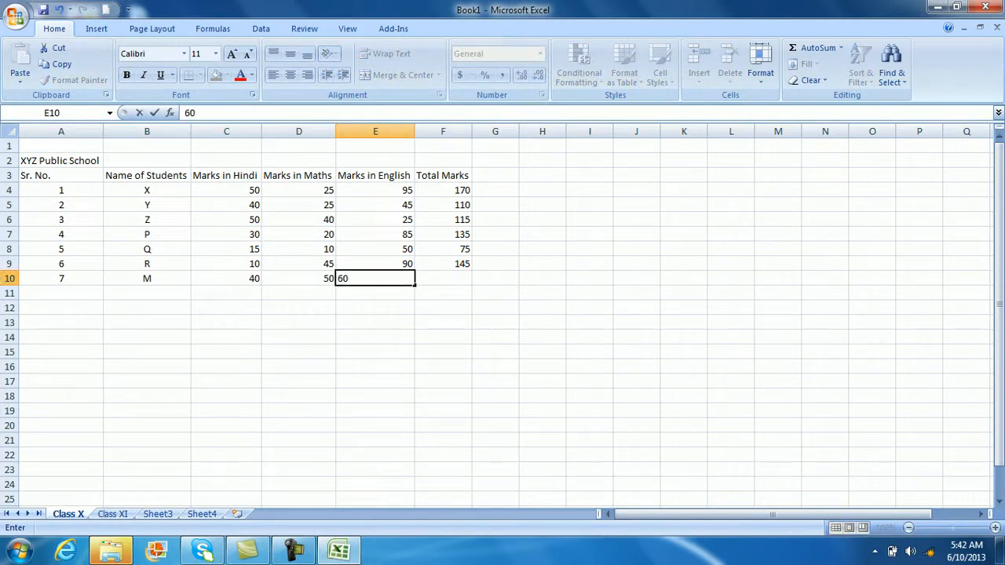
{"action": "key", "text": "Tab"}
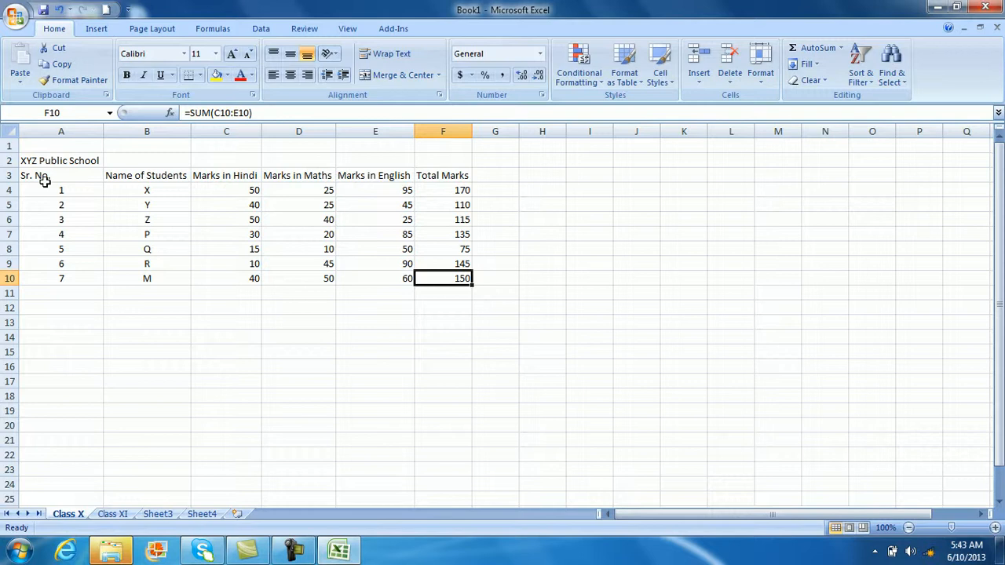
- Make the column headings in cells A3 to F3 bold
{"action": "left_click_drag", "start_coordinate": [44, 179], "coordinate": [443, 169]}
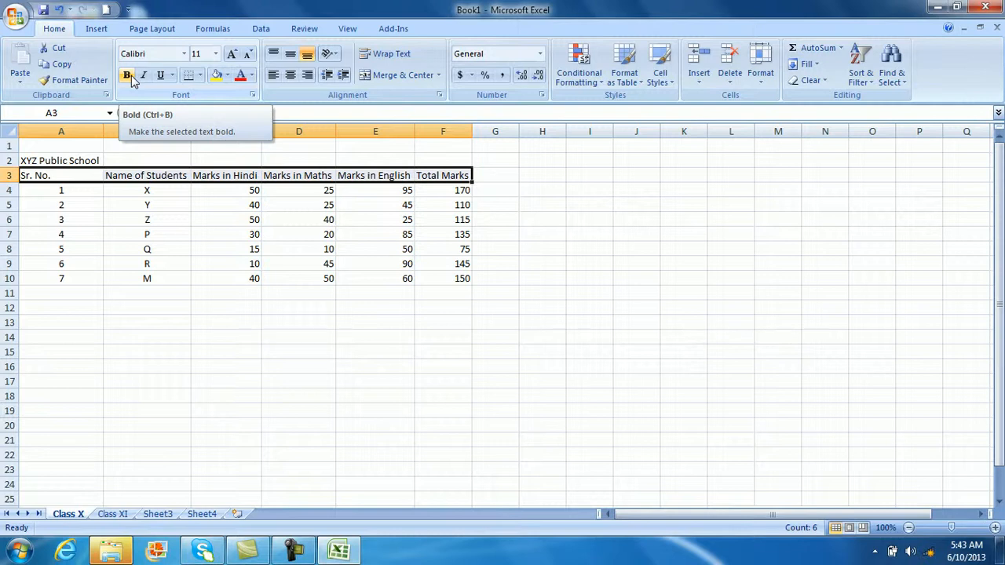
{"action": "left_click", "coordinate": [128, 75]}
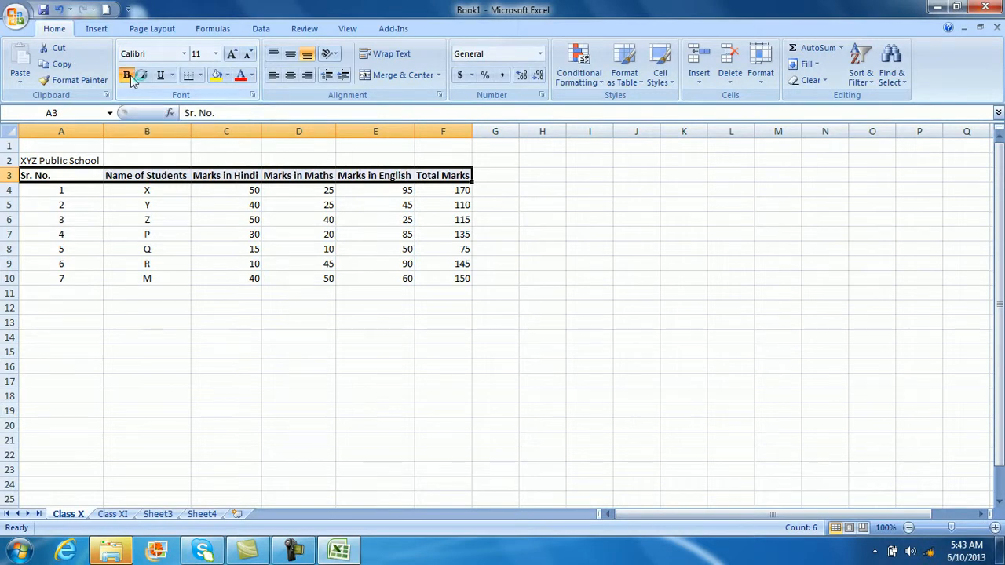
{"action": "left_click", "coordinate": [154, 364]}
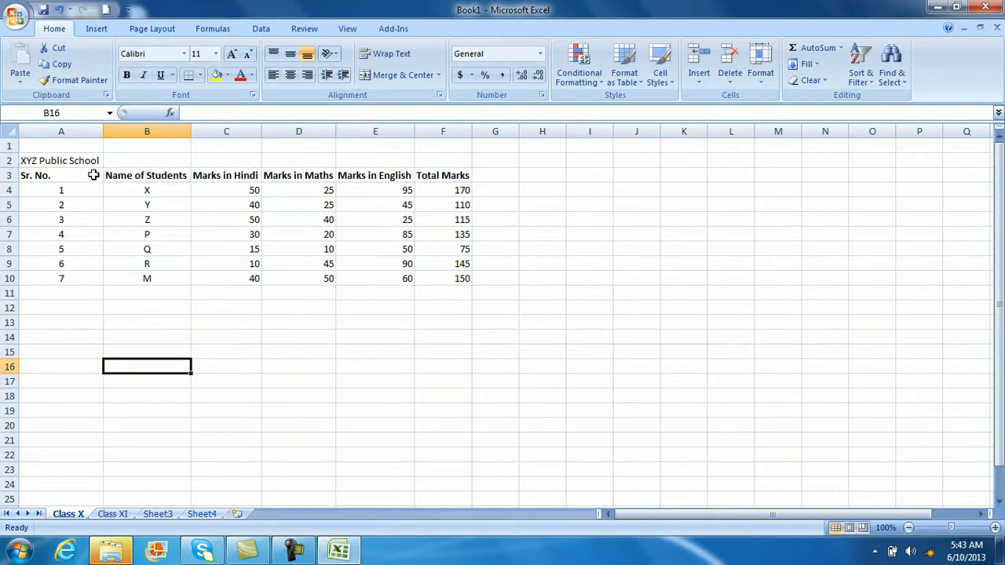
{"action": "left_click", "coordinate": [440, 386]}
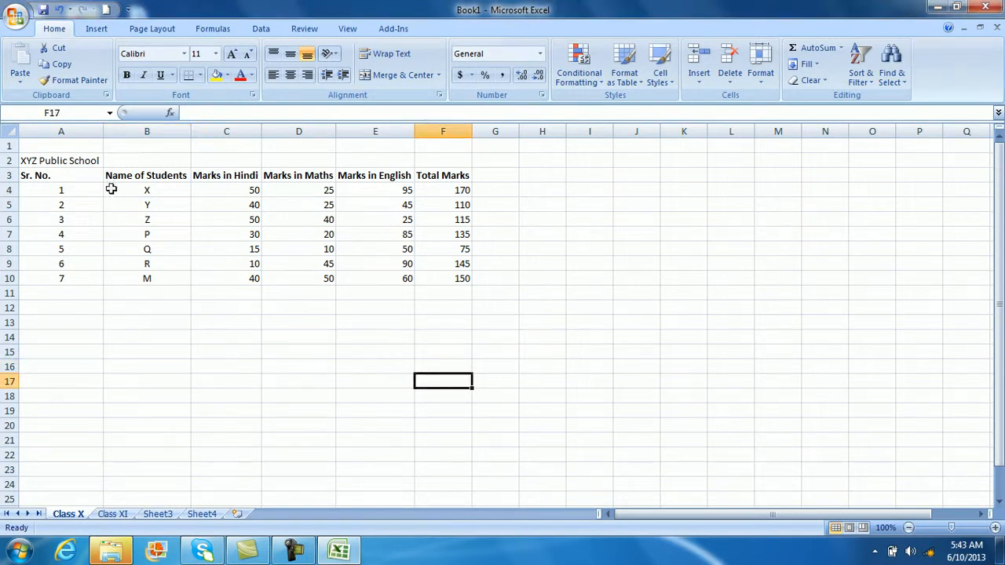
- Make the school title XYZ Public School in cell A2 bold
{"action": "left_click", "coordinate": [76, 161]}
{"action": "left_click", "coordinate": [127, 76]}
{"action": "left_click", "coordinate": [155, 402]}
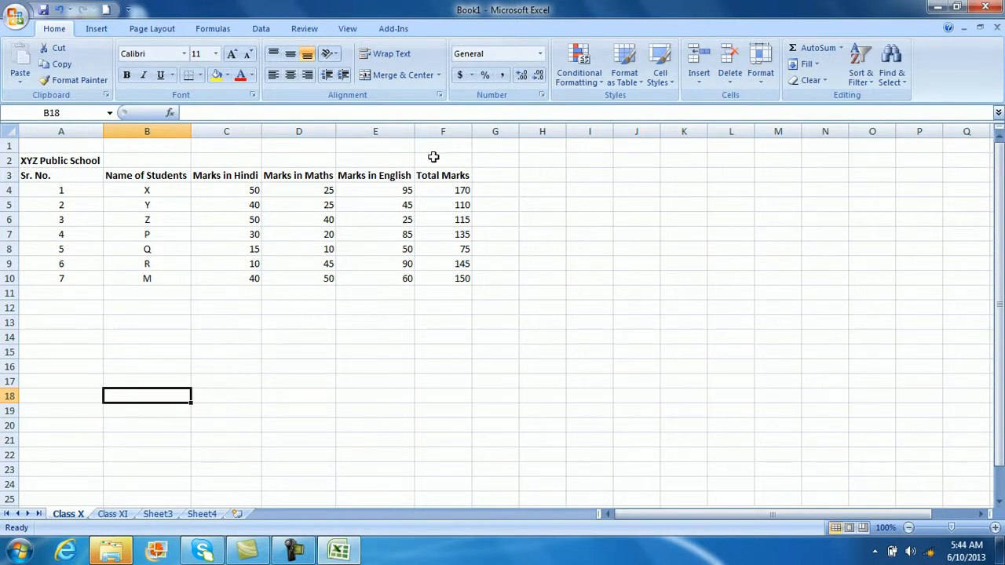
{"action": "left_click_drag", "start_coordinate": [433, 157], "coordinate": [79, 161]}
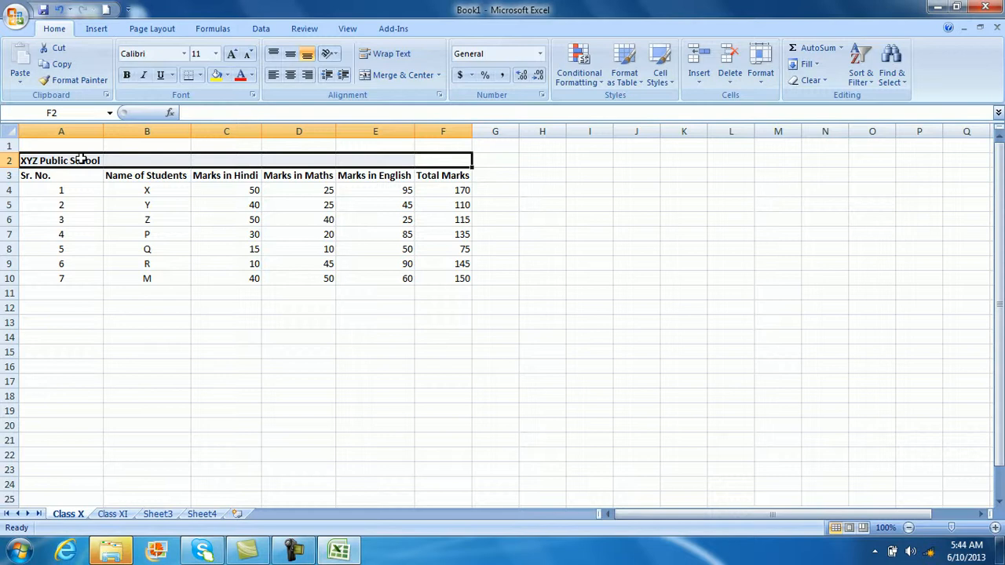
{"action": "left_click", "coordinate": [112, 320]}
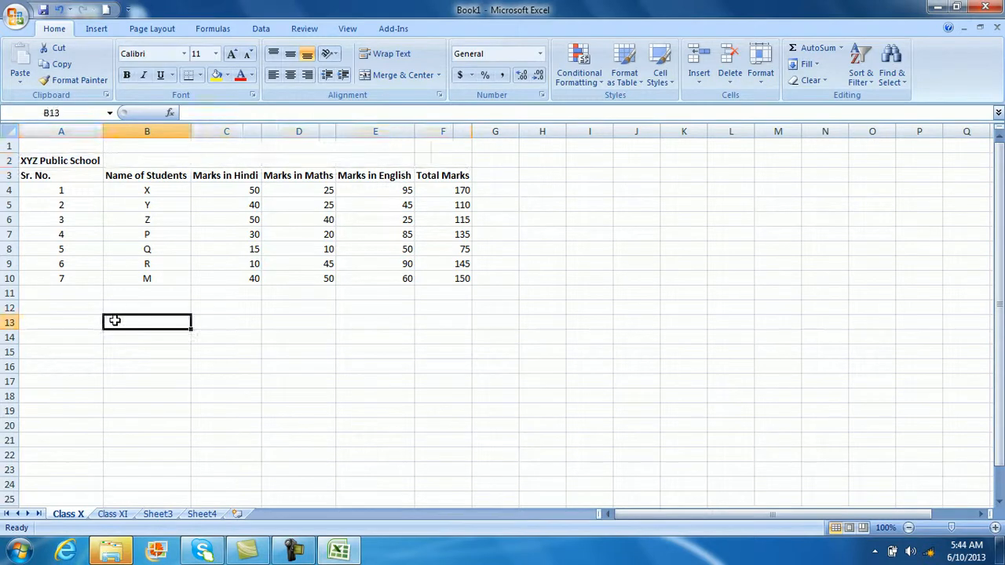
{"action": "left_click", "coordinate": [73, 159]}
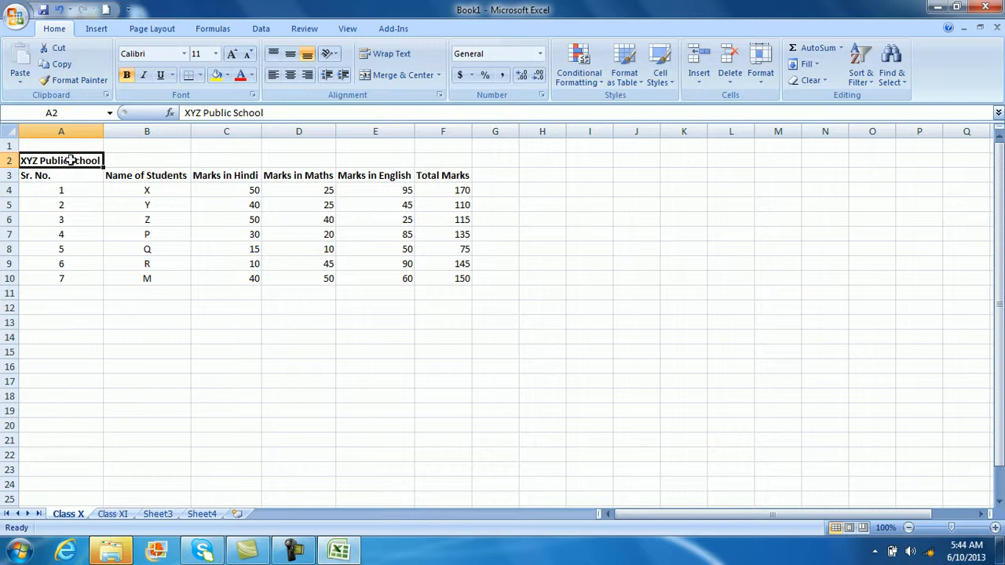
{"action": "left_click_drag", "start_coordinate": [80, 174], "coordinate": [459, 271]}
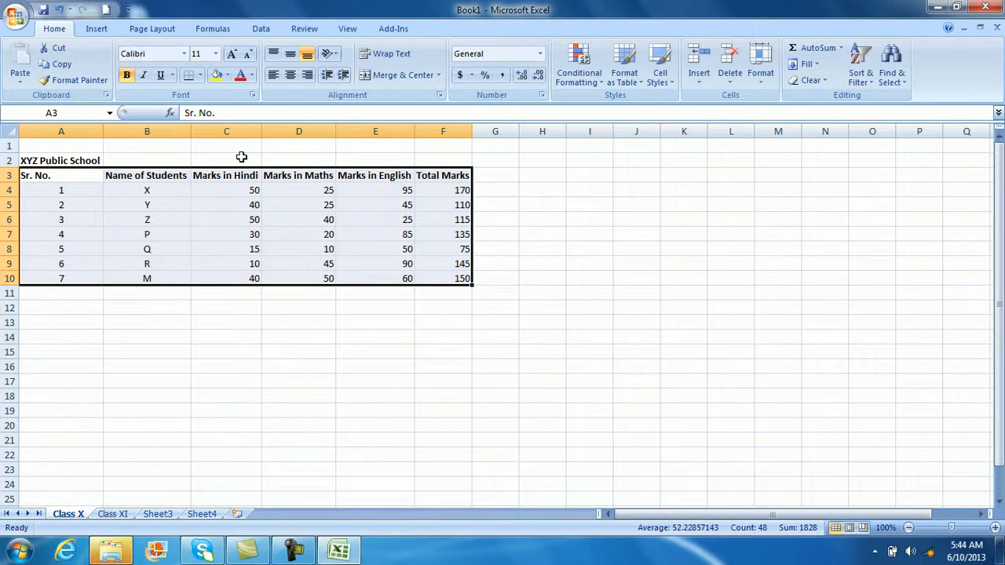
{"action": "left_click", "coordinate": [218, 267]}
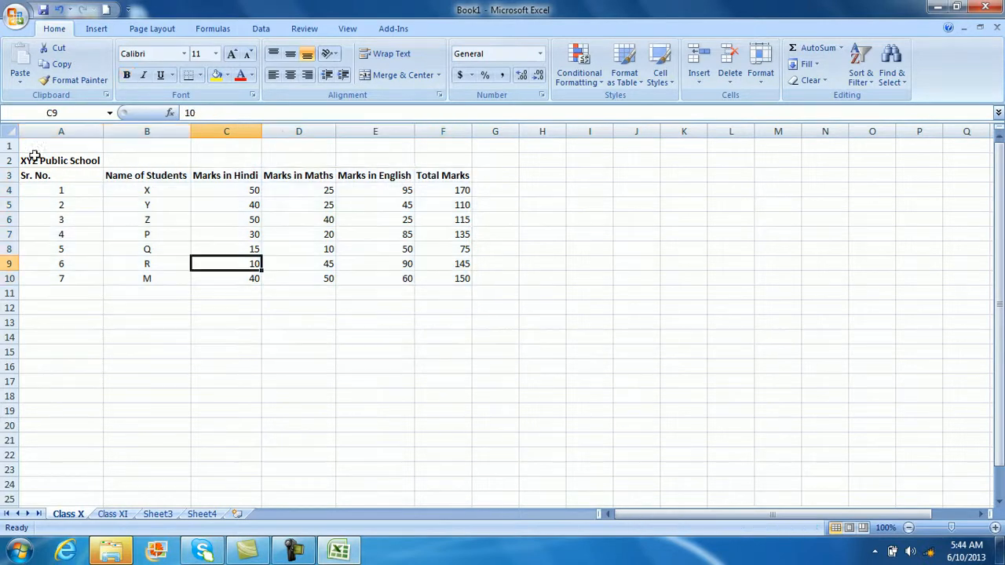
- Merge and center the XYZ Public School title across cells A2 to F2
{"action": "left_click_drag", "start_coordinate": [68, 161], "coordinate": [281, 162]}
{"action": "left_click_drag", "start_coordinate": [281, 162], "coordinate": [428, 156]}
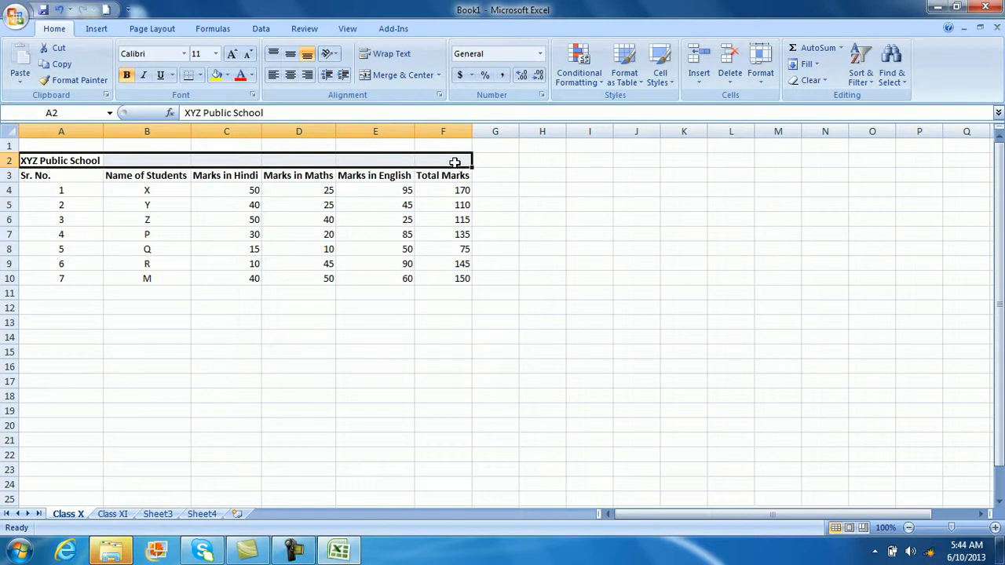
{"action": "left_click", "coordinate": [427, 78]}
{"action": "left_click", "coordinate": [266, 322]}
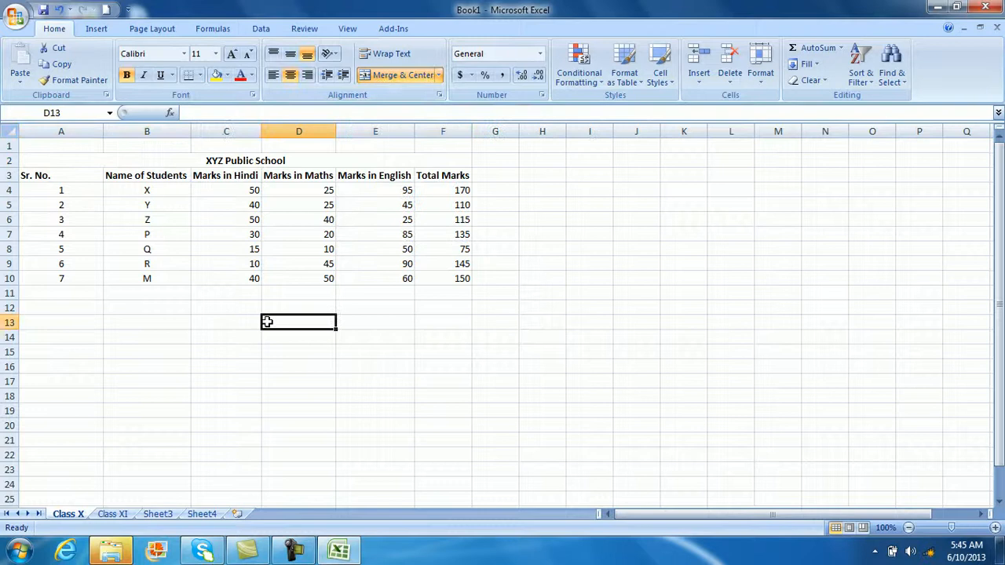
{"action": "left_click", "coordinate": [238, 160]}
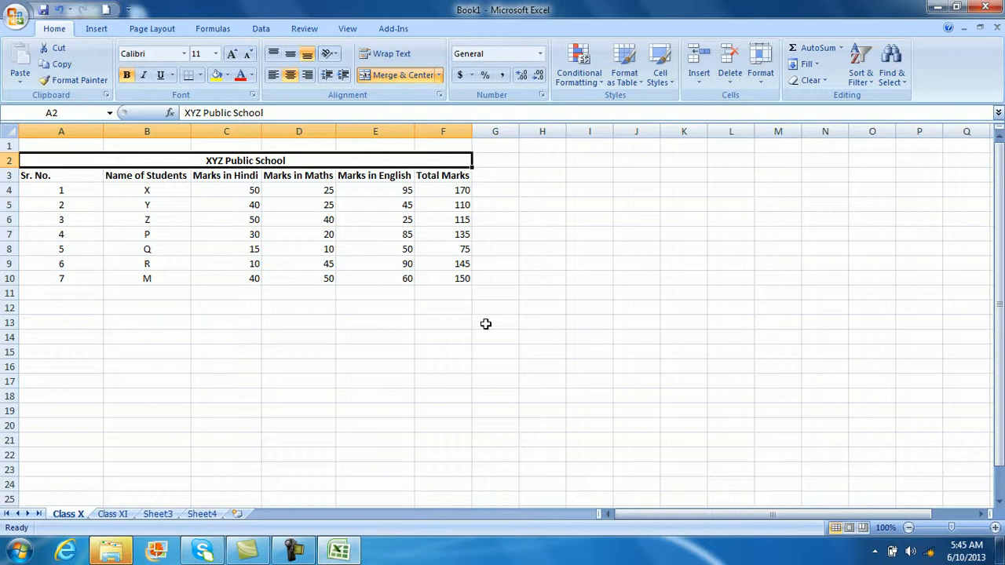
- Undo the title merge, and merge and center XYZ Public School across cells A2 to F2 again
{"action": "key", "text": "ctrl+z"}
{"action": "left_click", "coordinate": [317, 392]}
{"action": "left_click_drag", "start_coordinate": [86, 161], "coordinate": [420, 160]}
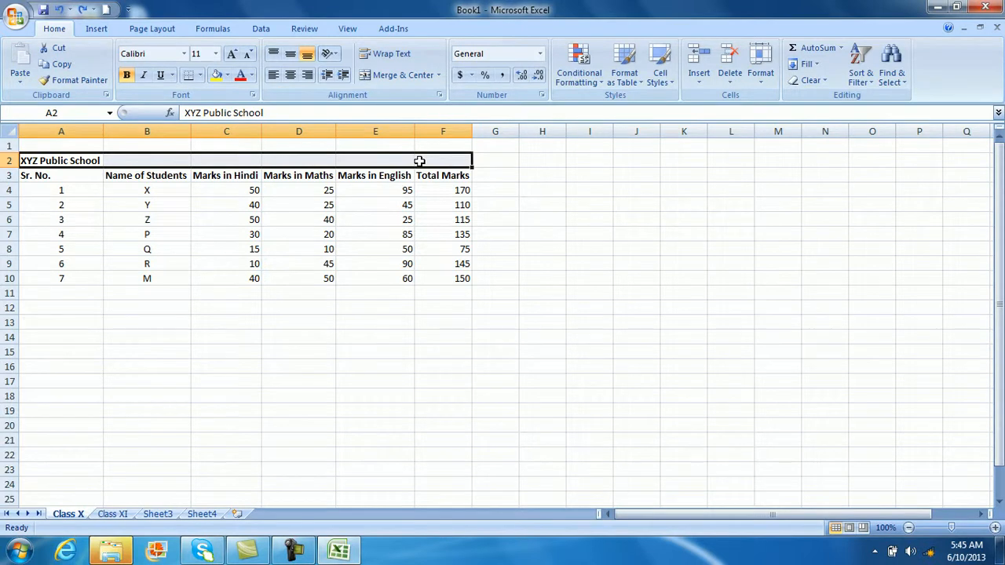
{"action": "left_click", "coordinate": [395, 78]}
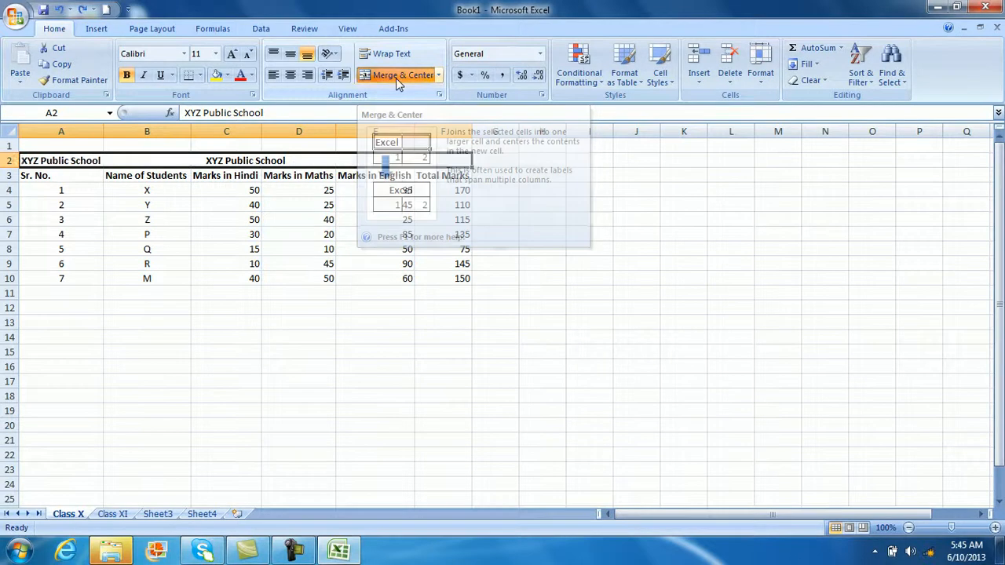
{"action": "left_click", "coordinate": [343, 367]}
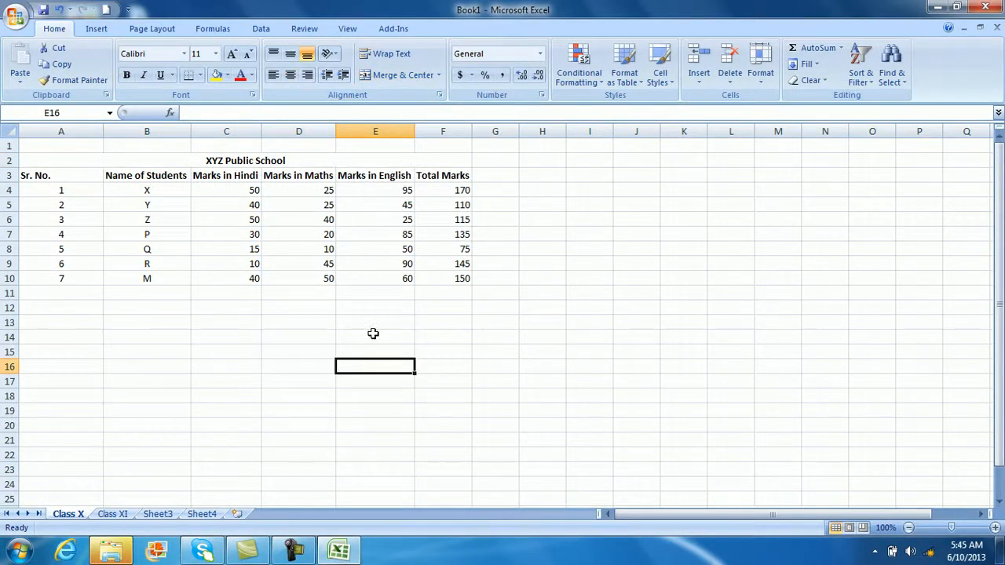
- Undo the last title merge, and merge and center XYZ Public School across only cells A2 to C2
{"action": "key", "text": "ctrl+z"}
{"action": "left_click", "coordinate": [150, 336]}
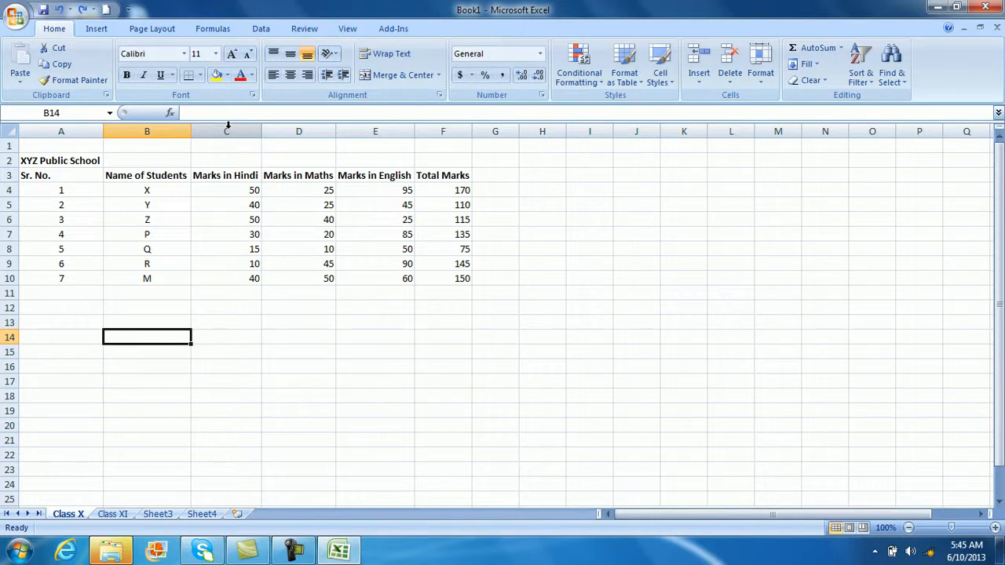
{"action": "left_click", "coordinate": [85, 161]}
{"action": "left_click_drag", "start_coordinate": [84, 160], "coordinate": [197, 157]}
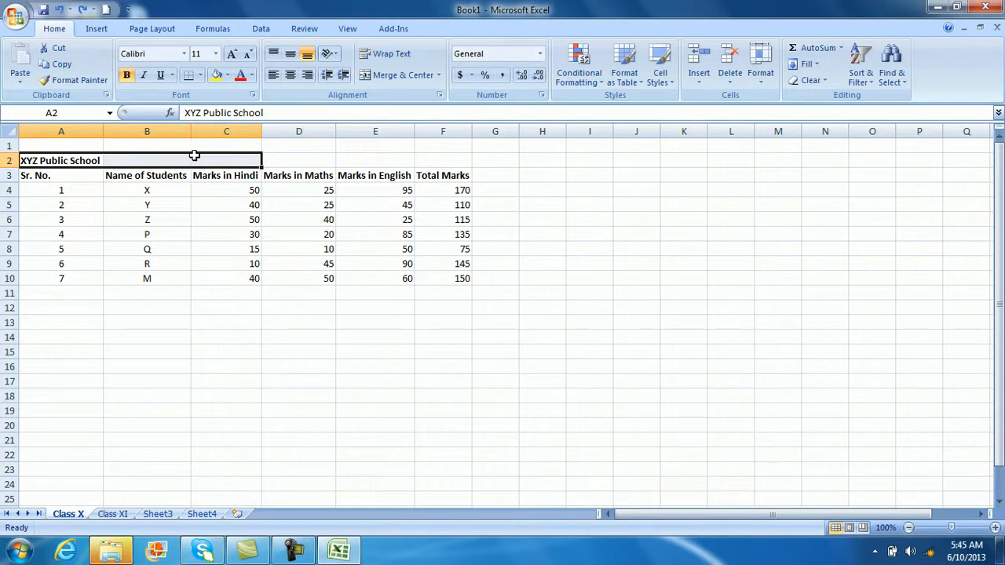
{"action": "left_click", "coordinate": [381, 79]}
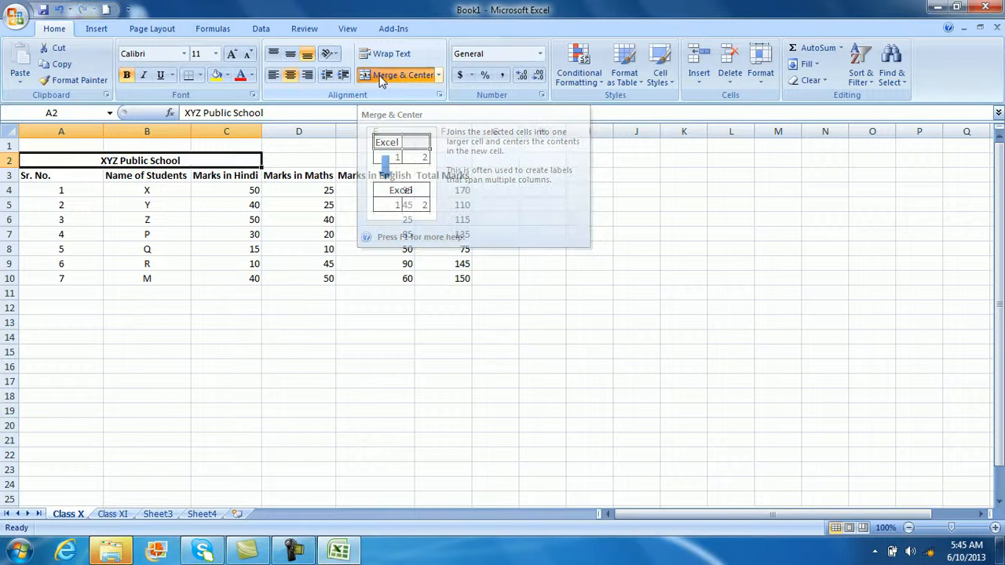
{"action": "left_click", "coordinate": [307, 364]}
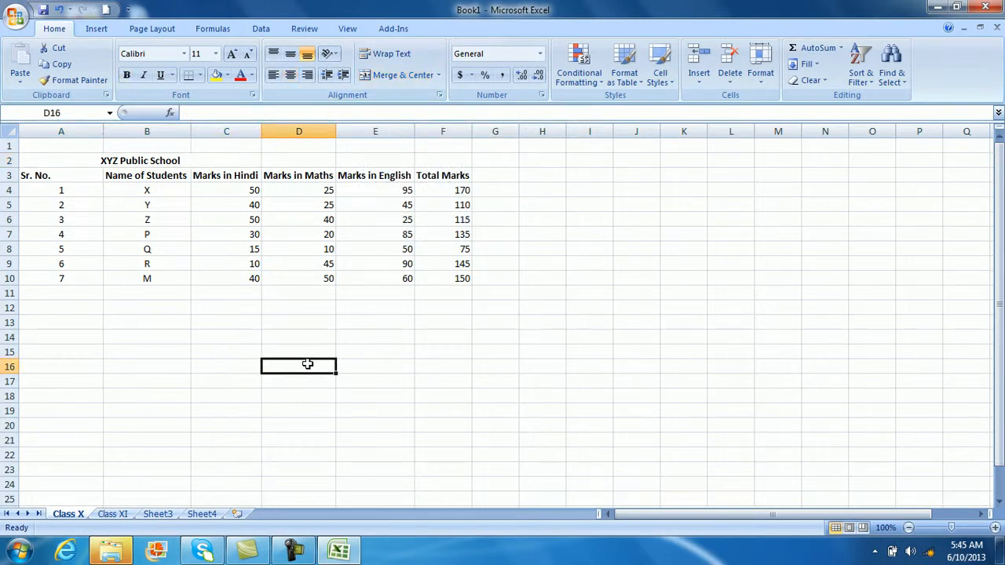
- Unmerge the XYZ Public School title and merge and center it across the full range A2 to F2
{"action": "left_click", "coordinate": [152, 161]}
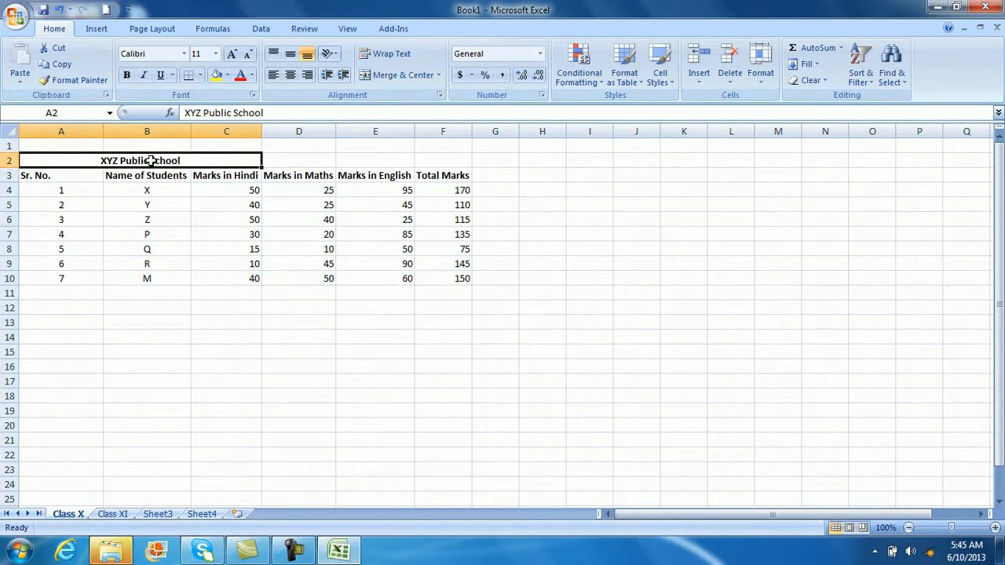
{"action": "left_click_drag", "start_coordinate": [152, 161], "coordinate": [430, 161]}
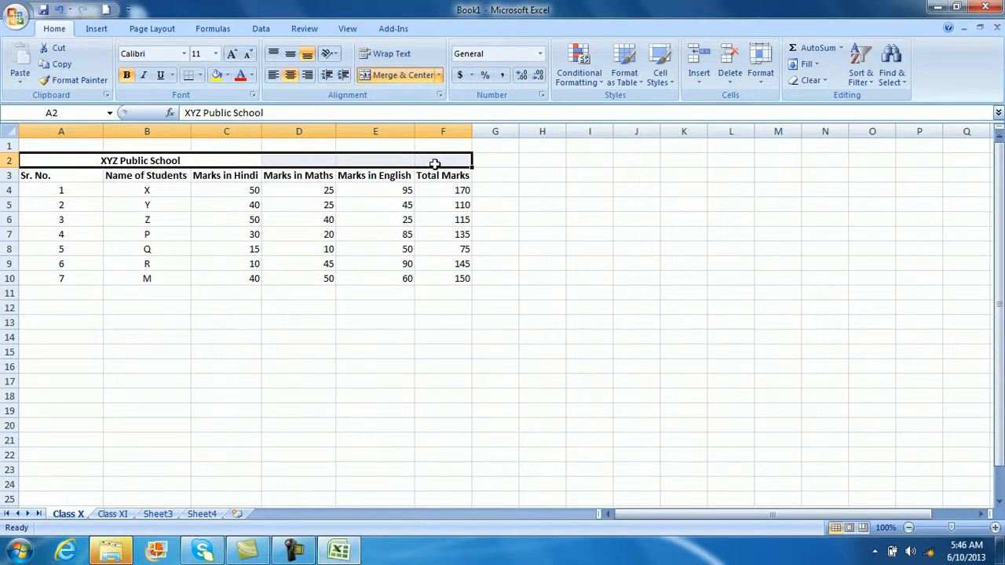
{"action": "left_click", "coordinate": [398, 77]}
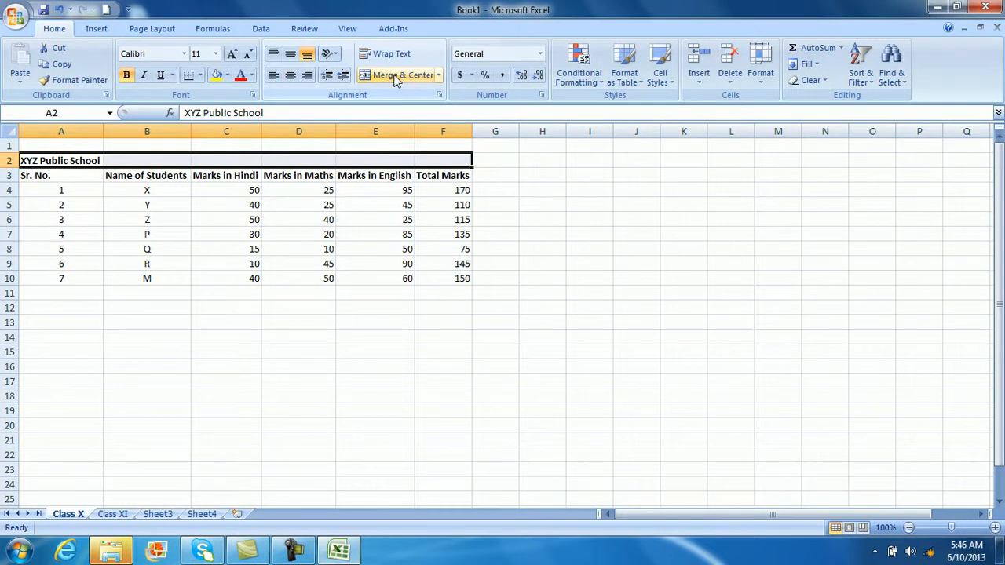
{"action": "left_click", "coordinate": [396, 79]}
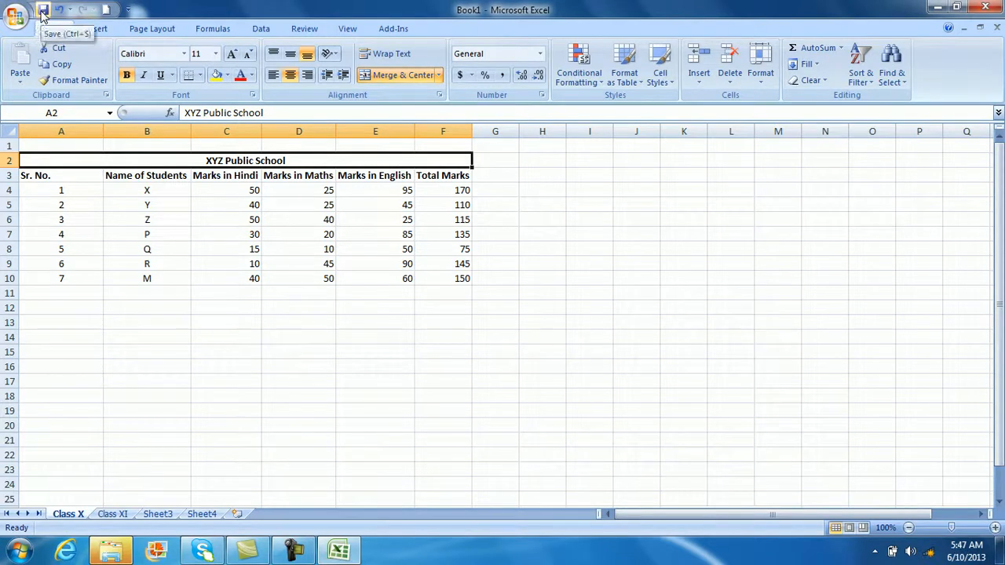
- Save the workbook to the Desktop as an Excel Workbook named XYZ School
{"action": "left_click", "coordinate": [43, 11]}
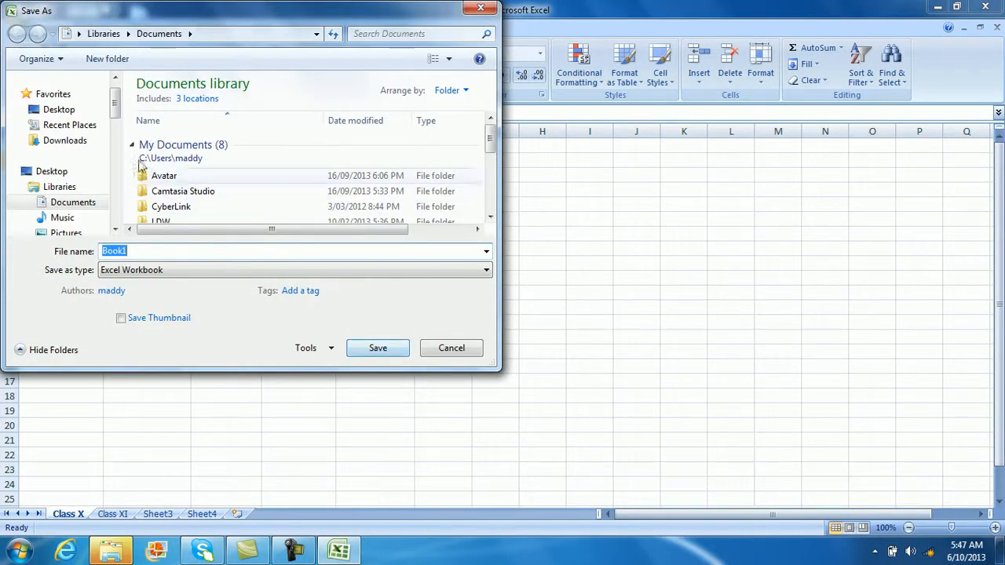
{"action": "left_click", "coordinate": [63, 110]}
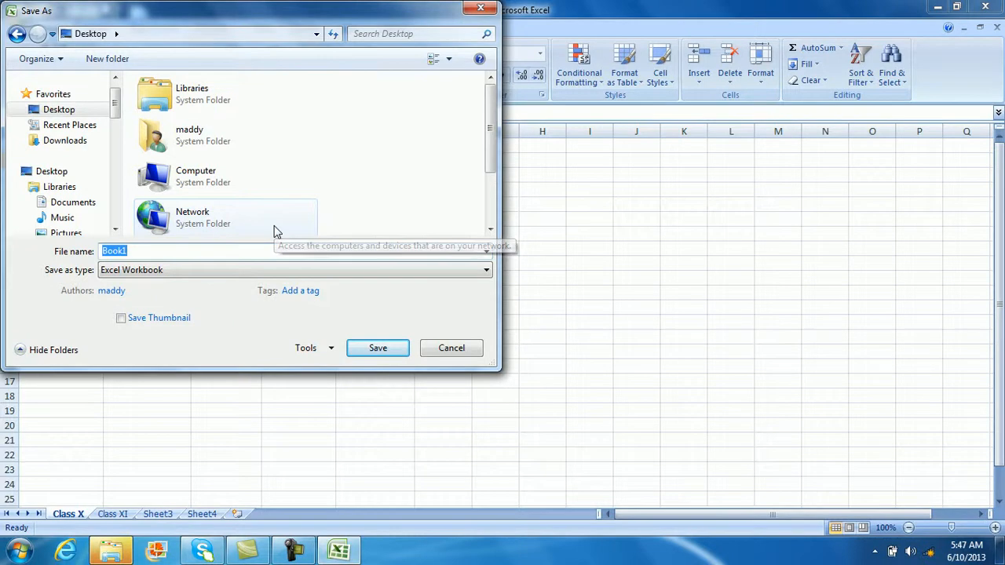
{"action": "type", "text": "XYZ"}
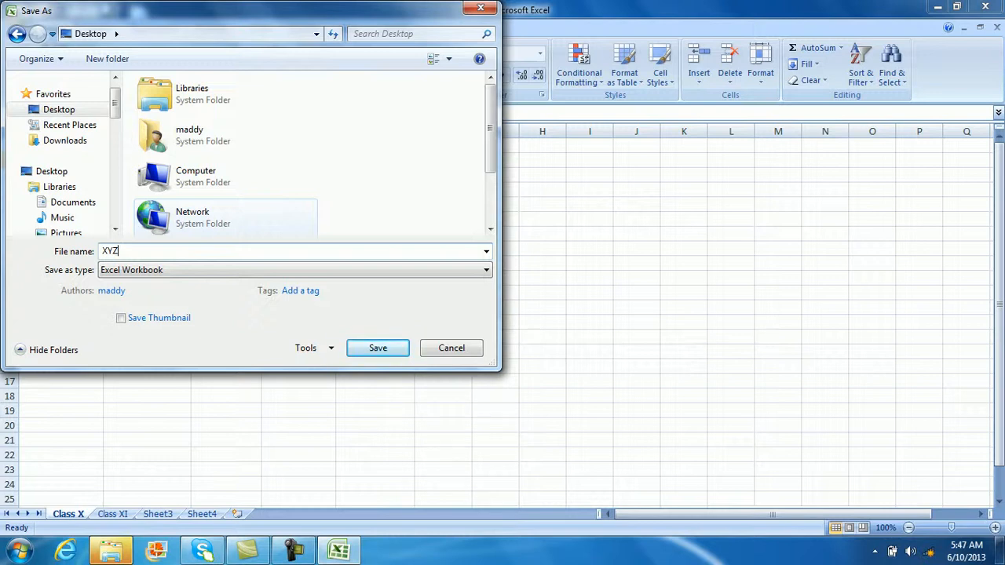
{"action": "type", "text": "Schh"}
{"action": "type", "text": "ol"}
{"action": "key", "text": "BackSpace"}
{"action": "key", "text": "BackSpace"}
{"action": "key", "text": "BackSpace"}
{"action": "key", "text": "BackSpace"}
{"action": "type", "text": "hool"}
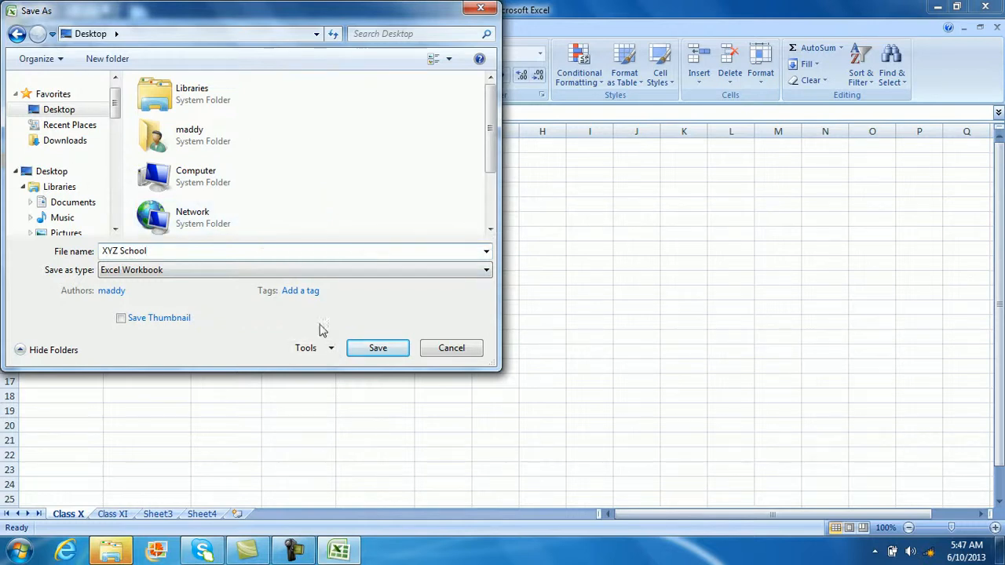
{"action": "left_click", "coordinate": [369, 350]}
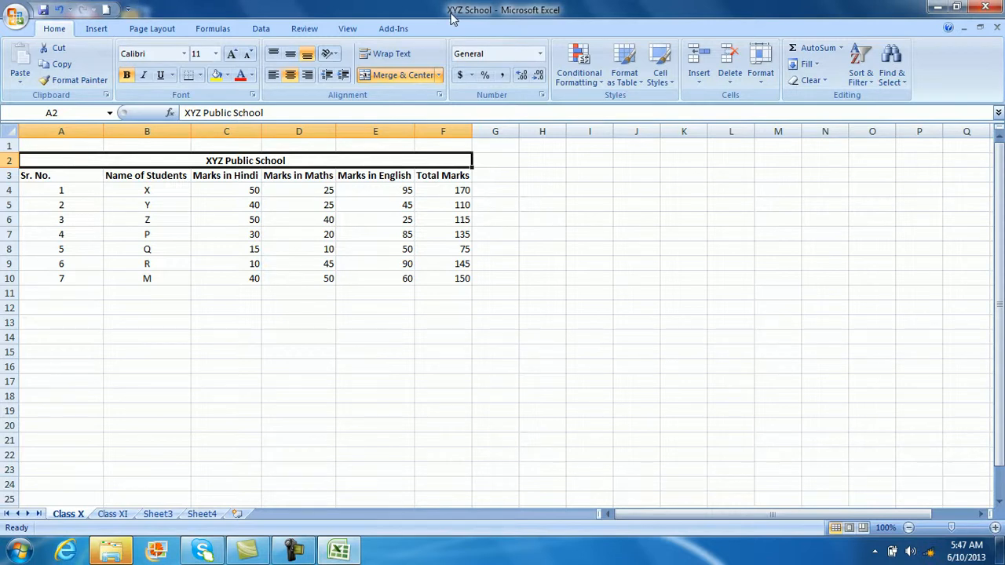
- Undo the merge of the school title and redo it
{"action": "key", "text": "ctrl+z"}
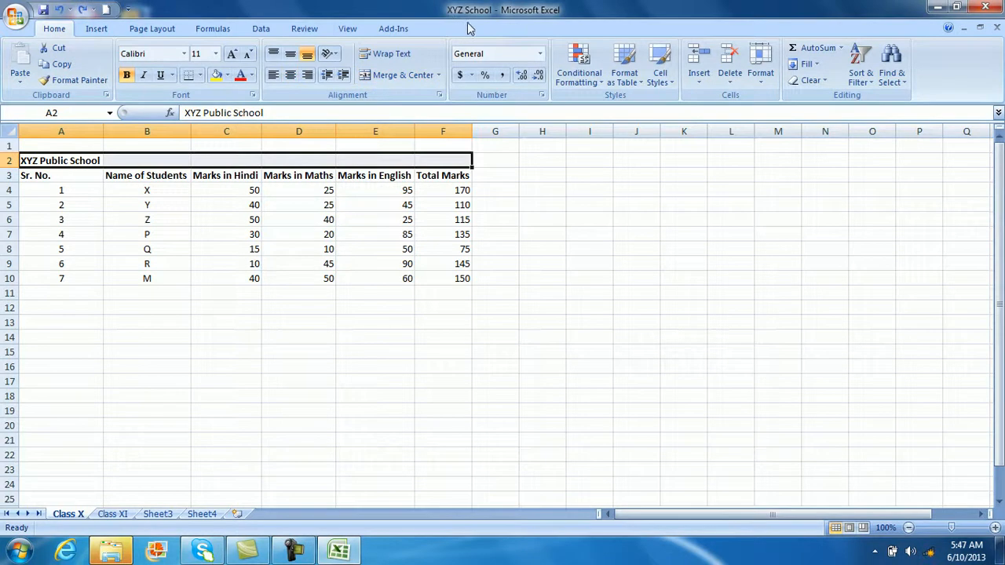
{"action": "key", "text": "ctrl+y"}
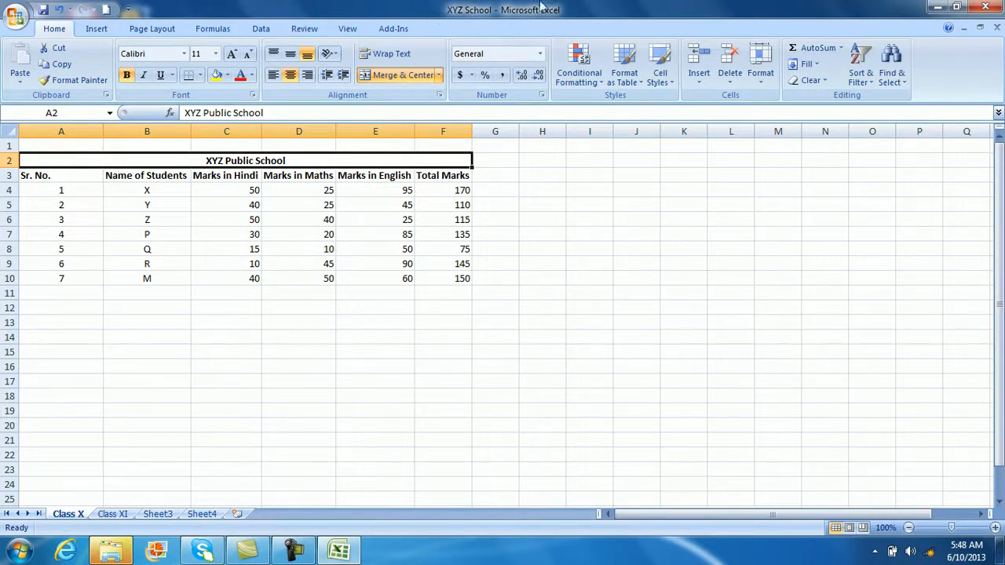
- Close Excel, saving the changes to XYZ School, and reopen the workbook from the desktop
{"action": "left_click", "coordinate": [997, 6]}
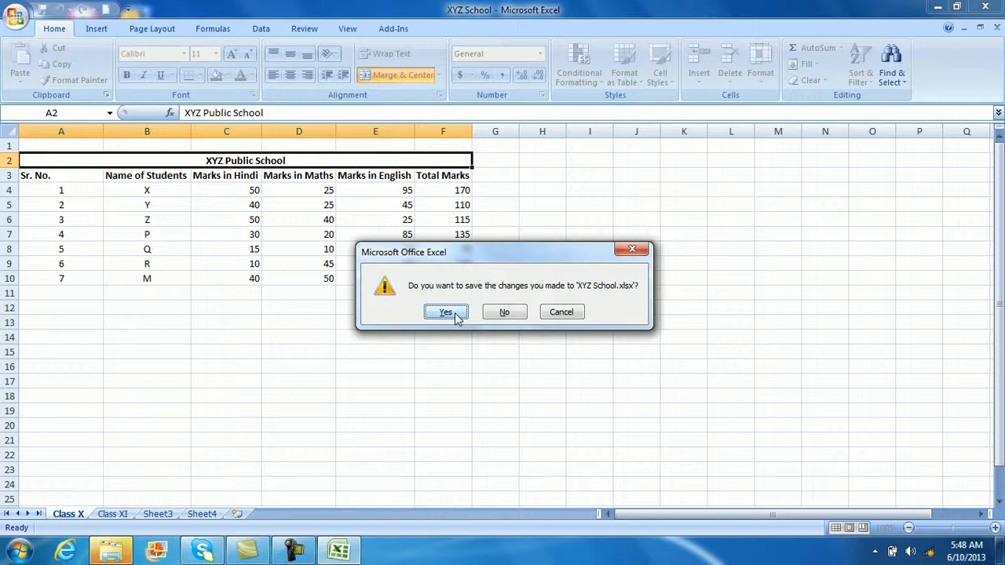
{"action": "left_click", "coordinate": [445, 312]}
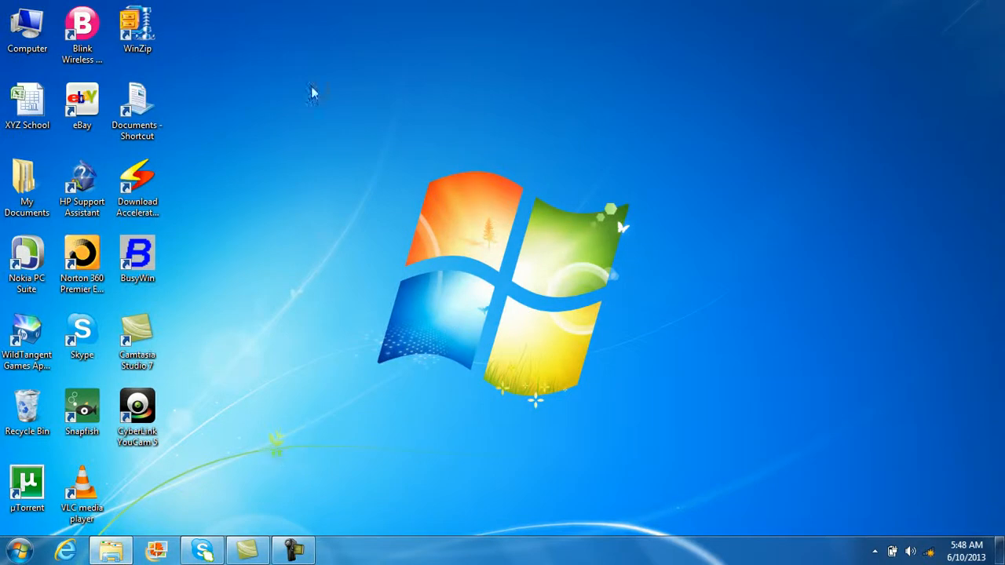
{"action": "double_click", "coordinate": [14, 117]}
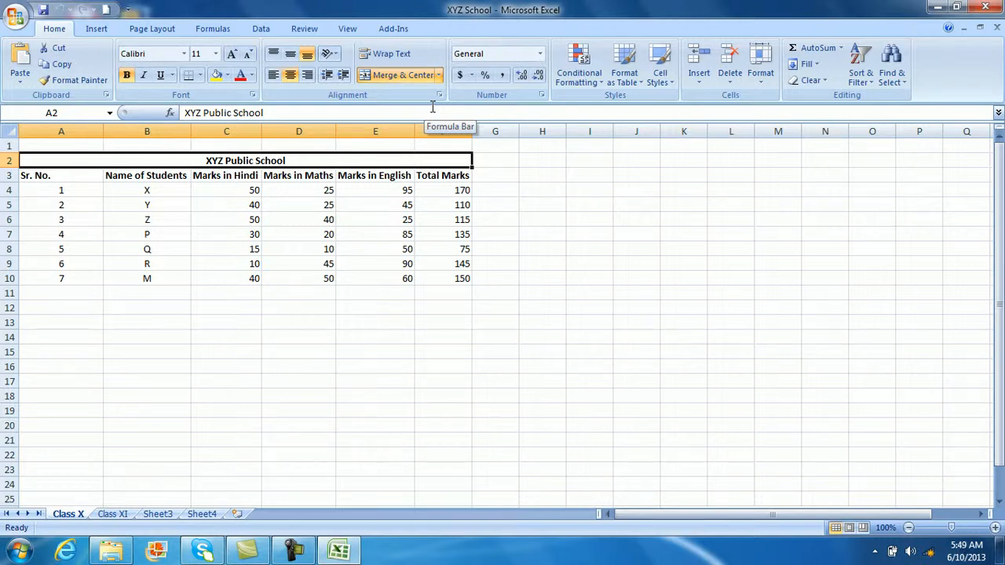
- Chart the marks record on a new chart sheet and close the workbook without saving the changes
{"action": "key", "text": "F11"}
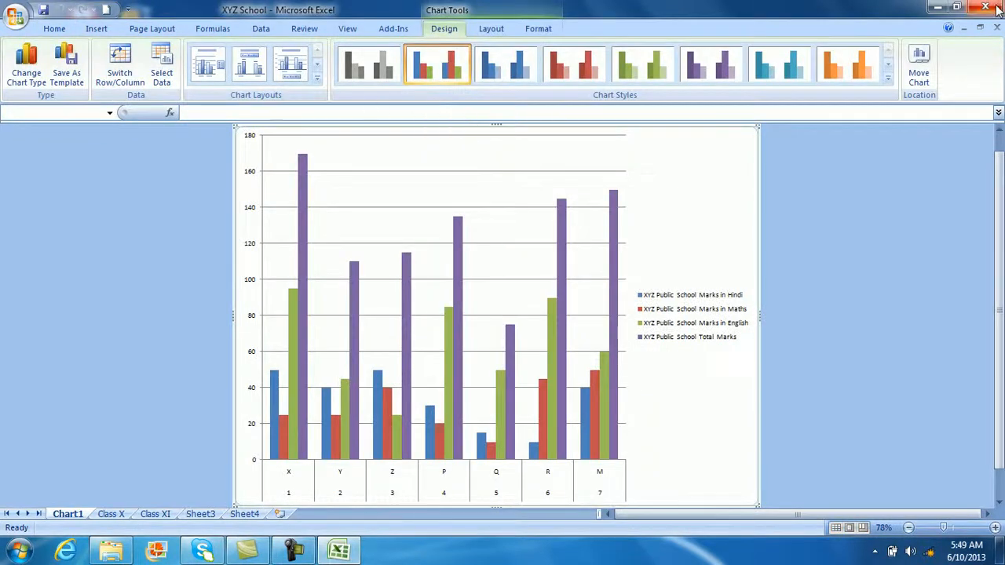
{"action": "key", "text": "alt+F4"}
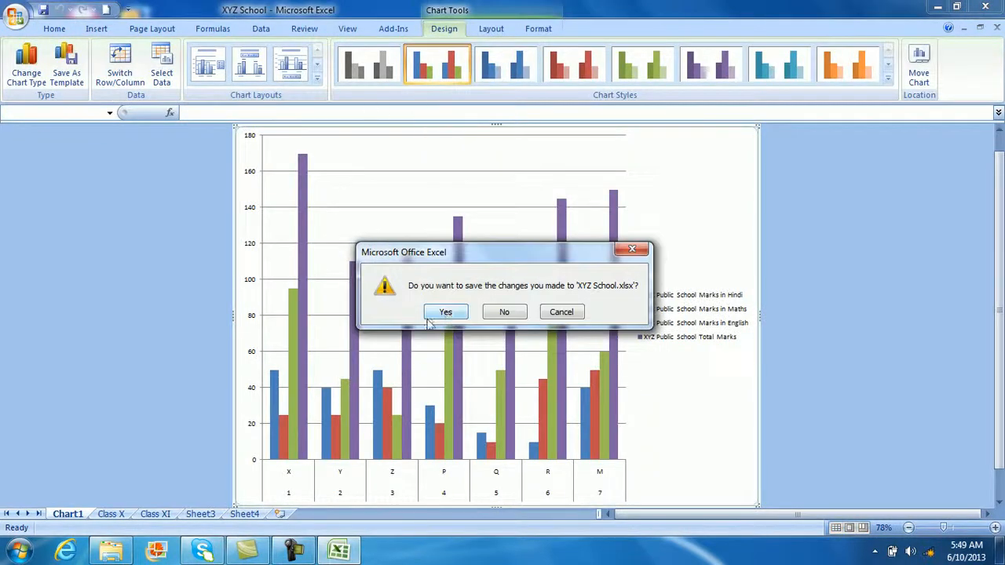
{"action": "left_click", "coordinate": [511, 312]}
{"action": "left_click", "coordinate": [305, 554]}
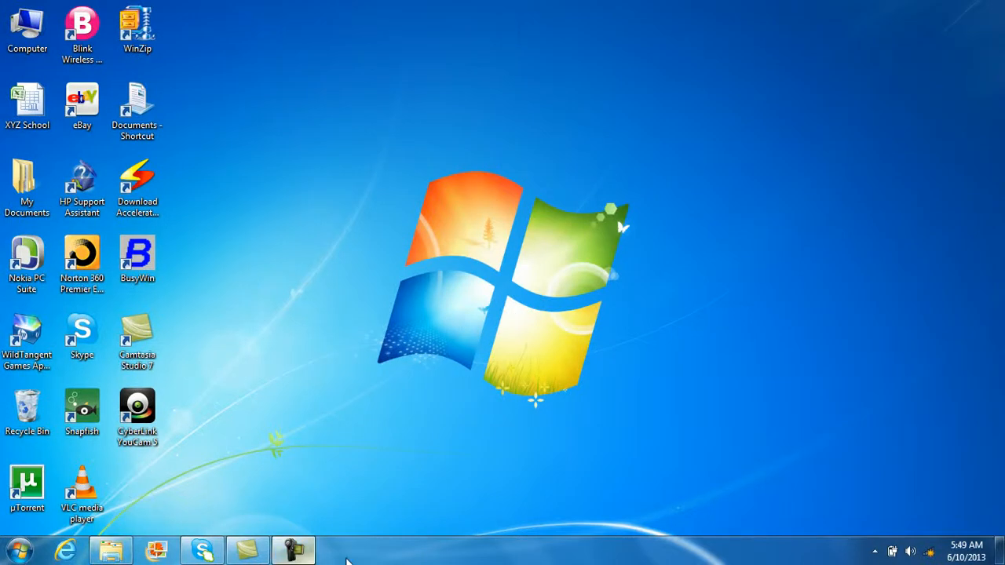